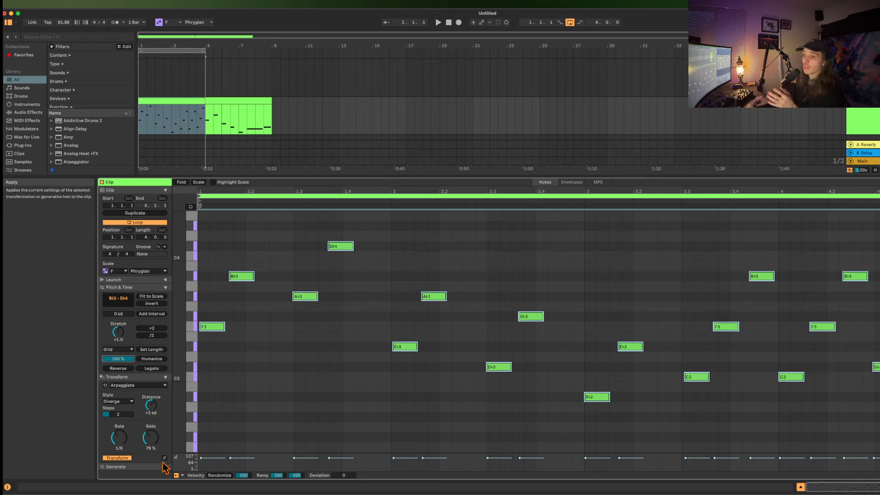
# Fill the first clip with random notes using the Seed generator, with a pitch range from C3 to G♭5.
pyautogui.click(164, 467)
pyautogui.moveTo(113, 435); pyautogui.dragTo(157, 437)
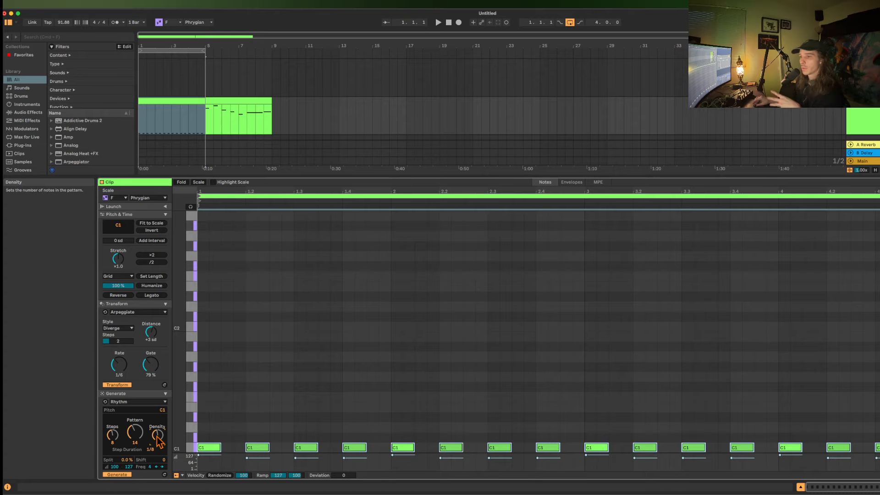
pyautogui.click(136, 402)
pyautogui.click(138, 426)
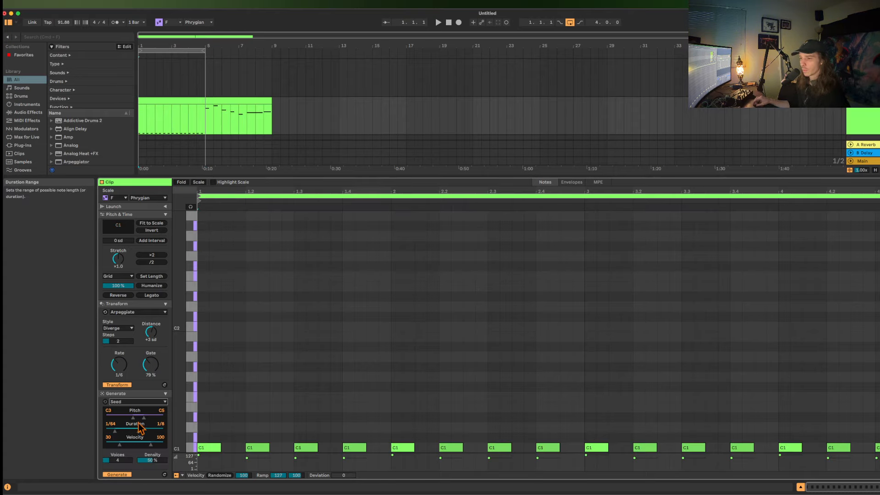
pyautogui.moveTo(144, 418); pyautogui.dragTo(146, 418)
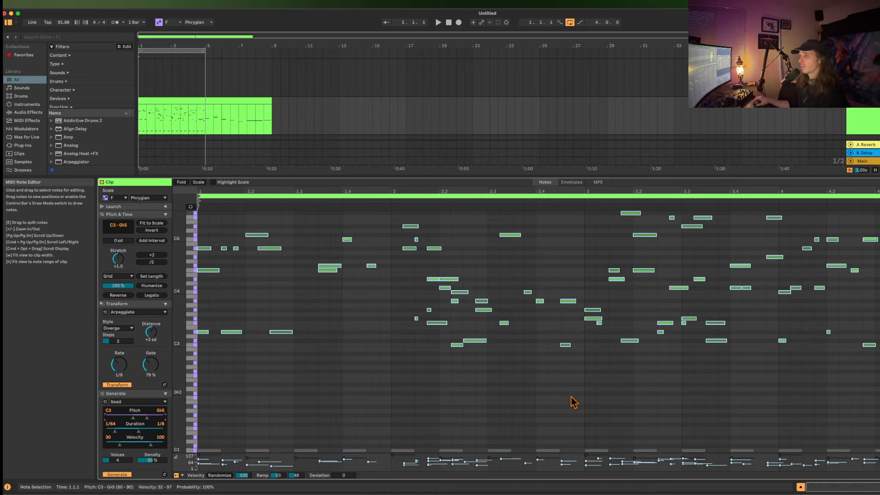
# Show the clip track's devices and unfold the "proof of concept" instrument rack.
pyautogui.click(186, 99)
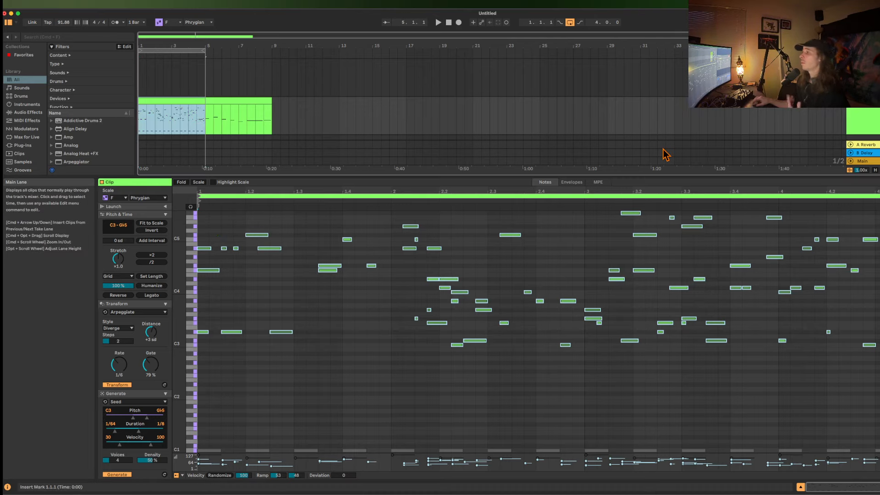
pyautogui.doubleClick(859, 128)
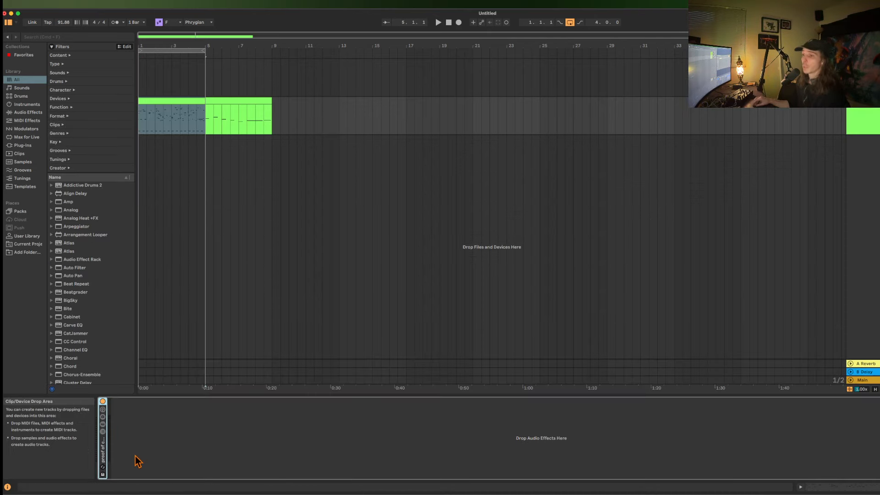
pyautogui.doubleClick(103, 452)
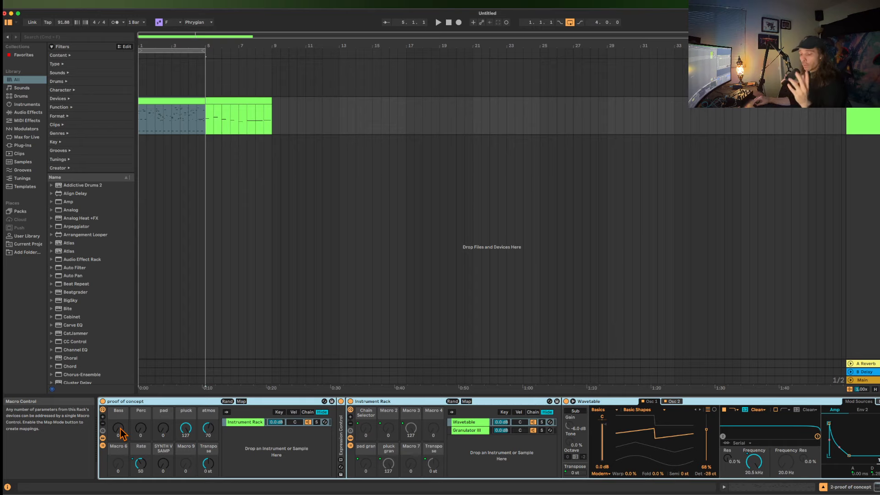
# Play the clip while trying out the Bass and pad macros, and leave Bass, pluck, atmos and pad at 0.
pyautogui.moveTo(123, 433); pyautogui.dragTo(123, 404)
pyautogui.press('space')
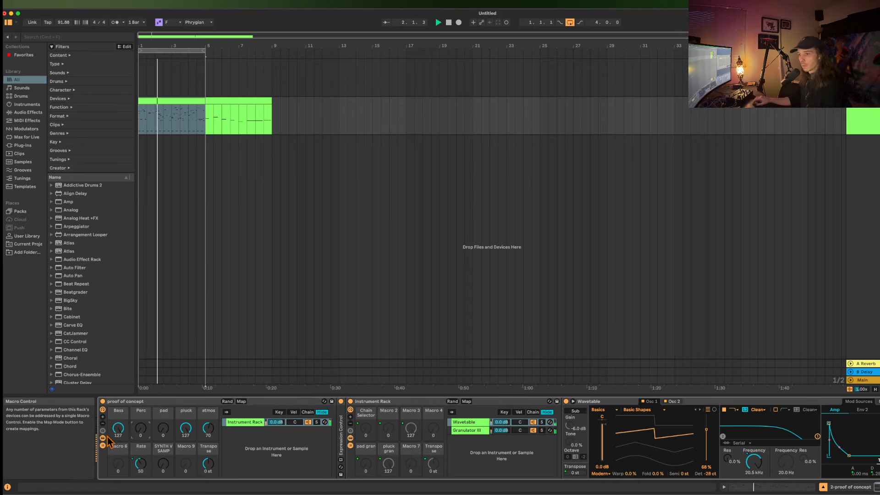
pyautogui.moveTo(120, 431); pyautogui.dragTo(119, 466)
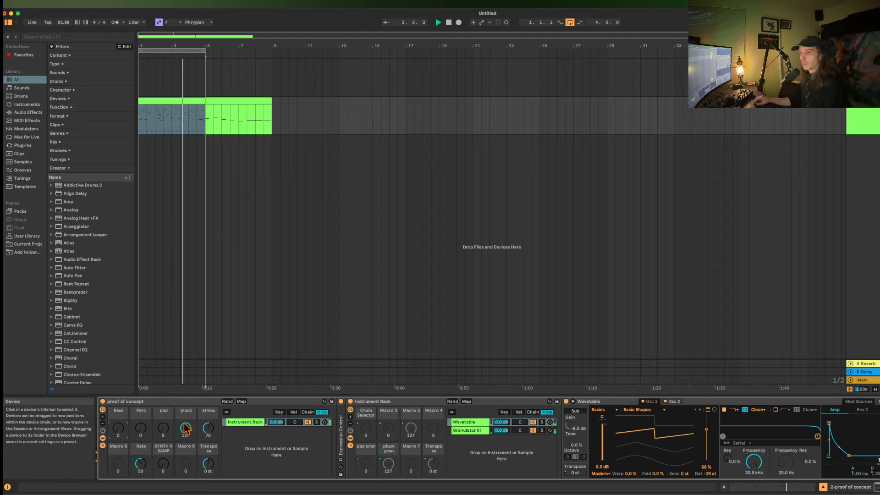
pyautogui.moveTo(185, 428); pyautogui.dragTo(185, 463)
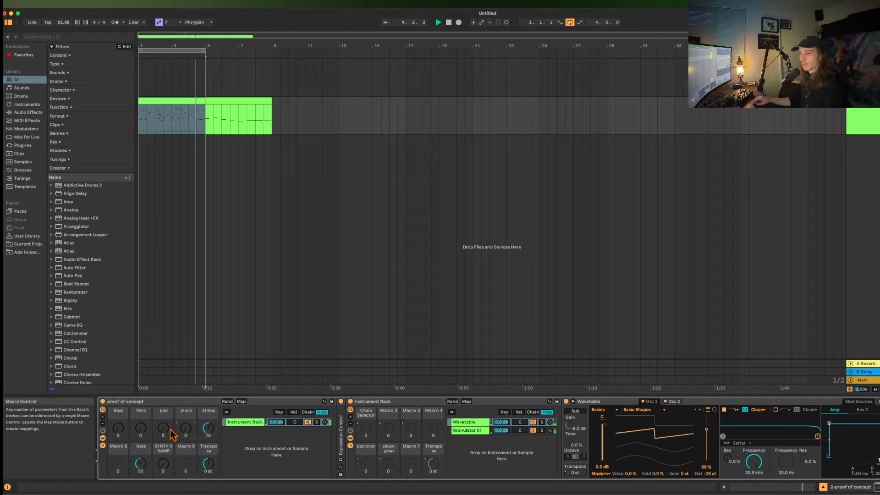
pyautogui.moveTo(207, 430); pyautogui.dragTo(208, 463)
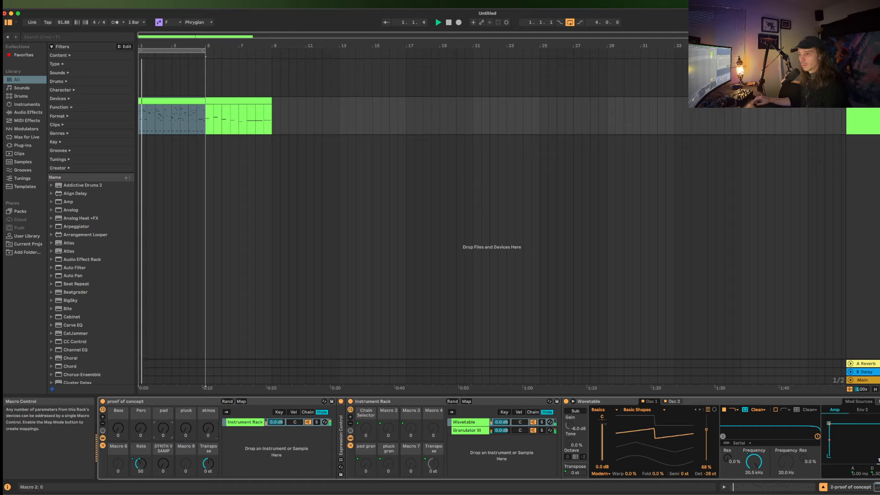
pyautogui.moveTo(163, 430); pyautogui.dragTo(164, 394)
pyautogui.moveTo(165, 429); pyautogui.dragTo(165, 472)
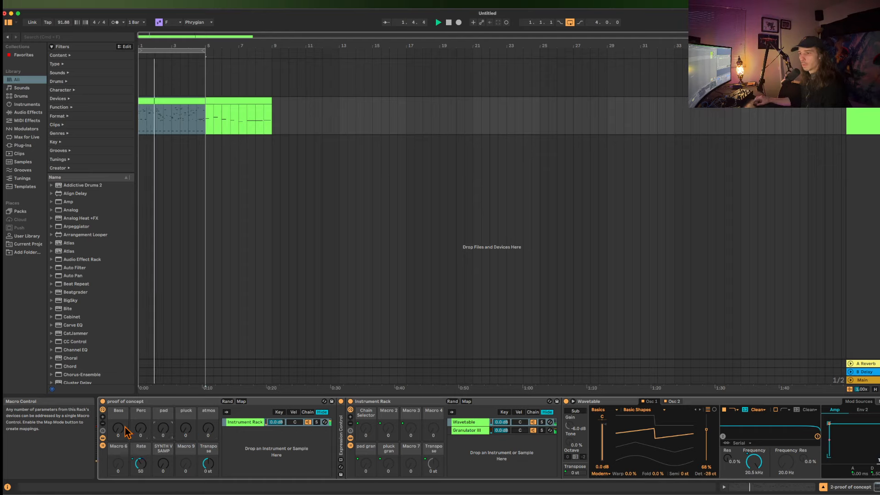
# Raise the Perc macro to 127 and set the atmos macro to 90.
pyautogui.moveTo(141, 430); pyautogui.dragTo(141, 394)
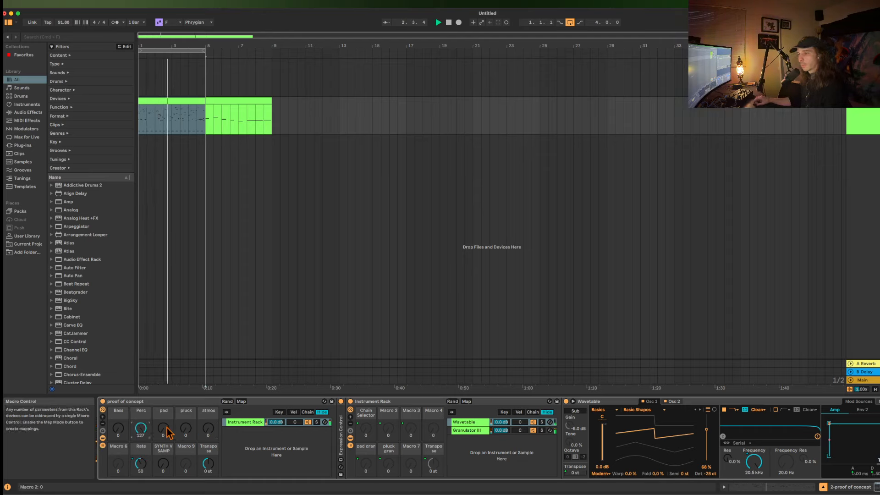
pyautogui.moveTo(209, 430); pyautogui.dragTo(209, 394)
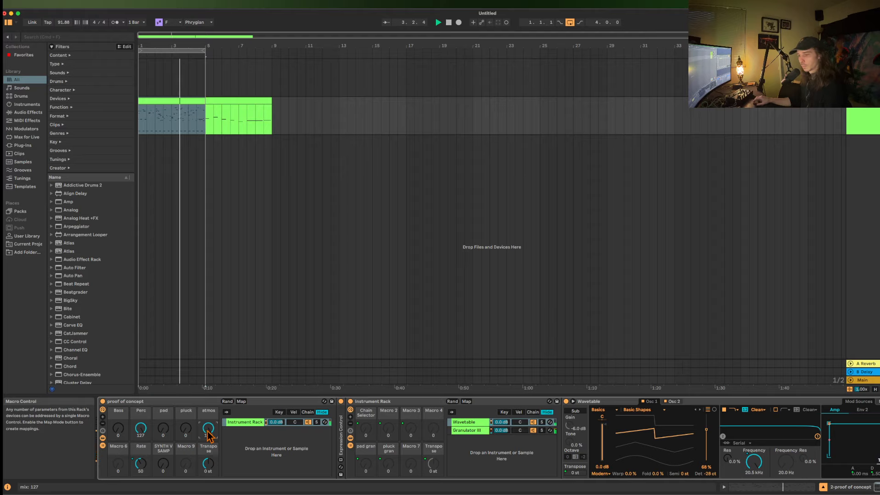
pyautogui.moveTo(204, 435)
pyautogui.mouseDown()
pyautogui.moveTo(205, 453)
pyautogui.moveTo(208, 420)
pyautogui.mouseUp()
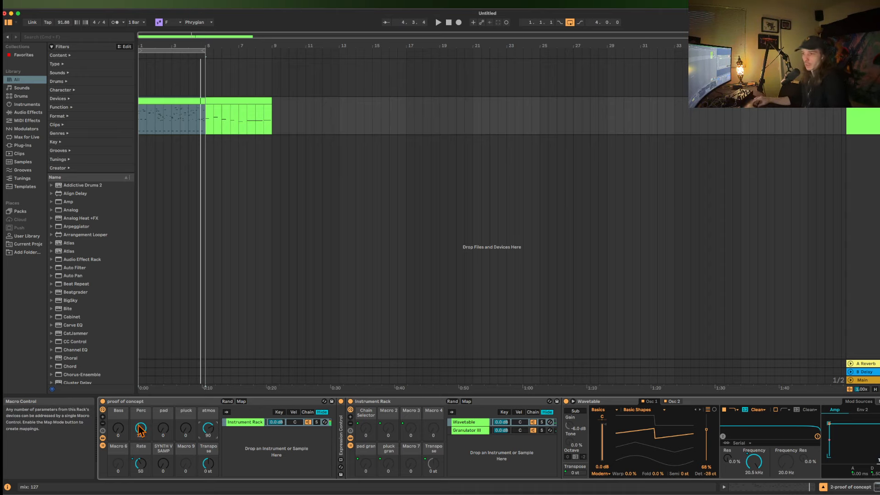
pyautogui.doubleClick(146, 402)
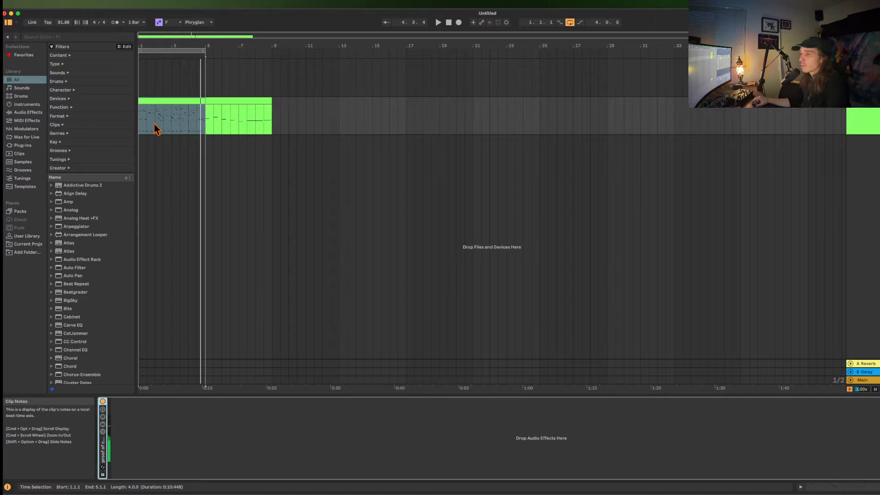
pyautogui.click(170, 99)
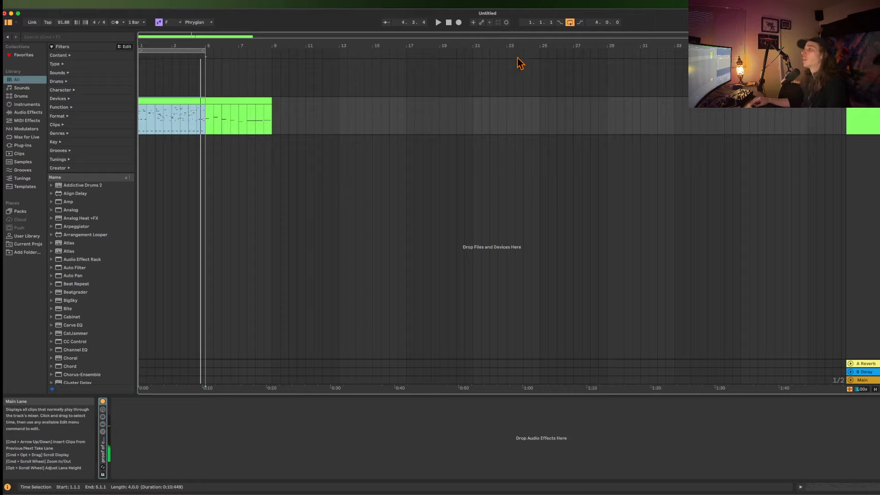
pyautogui.rightClick(865, 119)
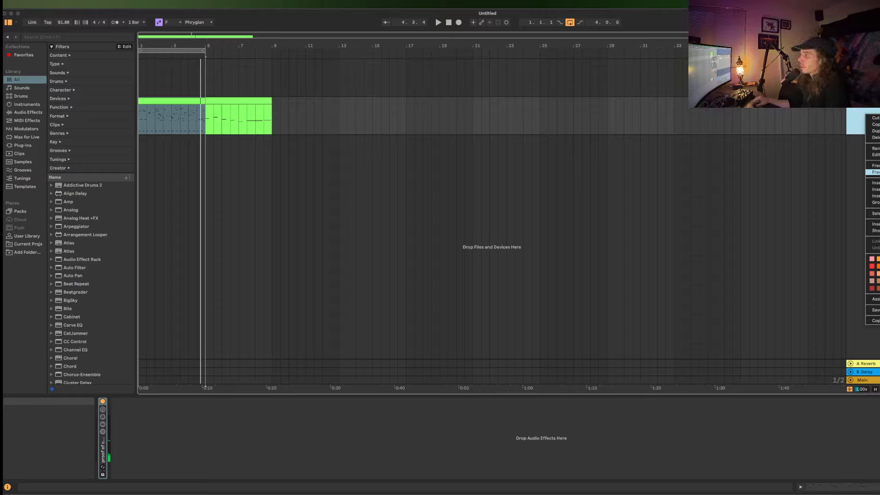
pyautogui.click(857, 120)
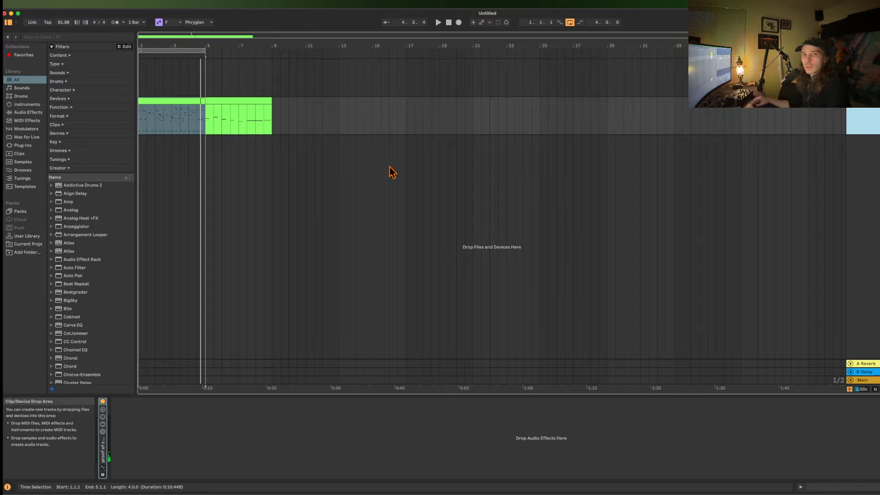
pyautogui.doubleClick(860, 122)
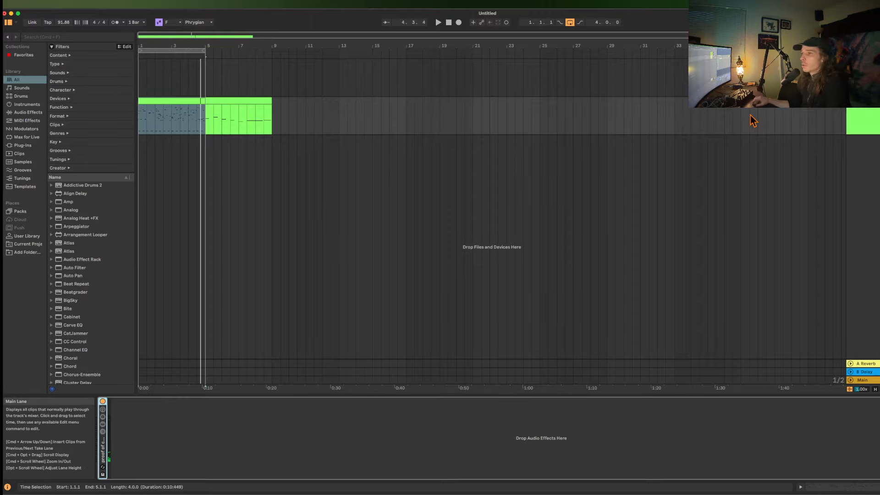
pyautogui.click(825, 128)
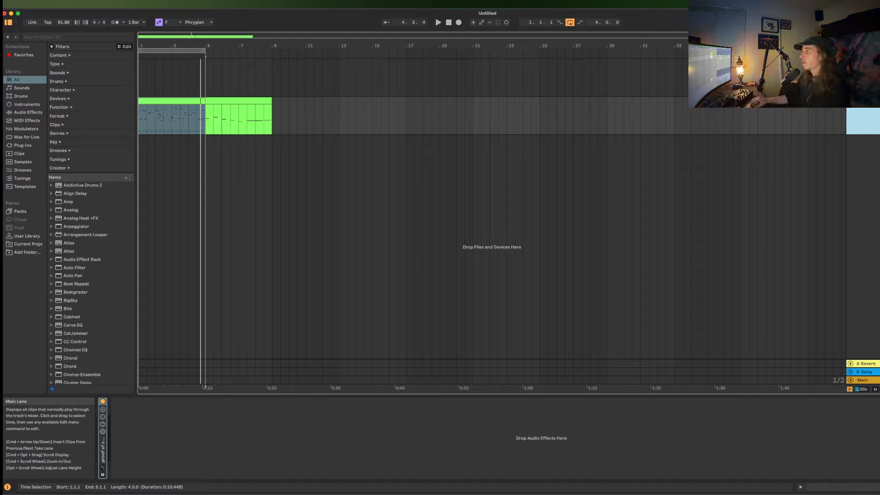
pyautogui.doubleClick(869, 113)
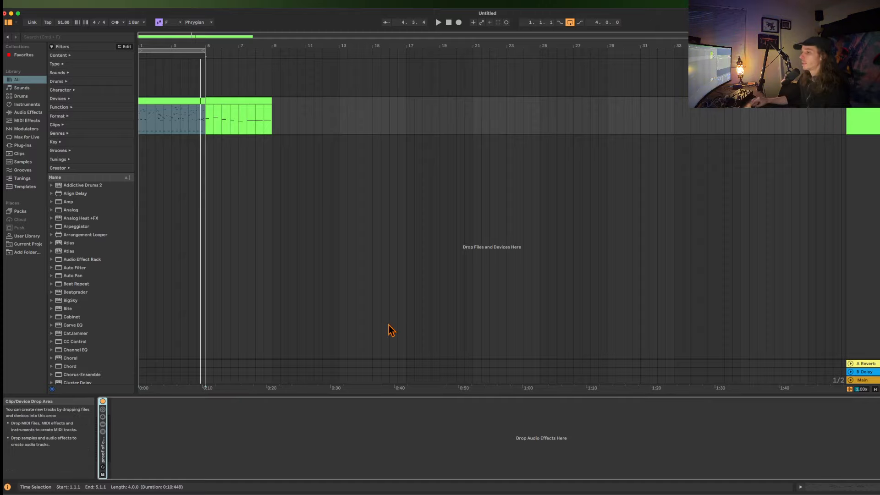
pyautogui.doubleClick(102, 447)
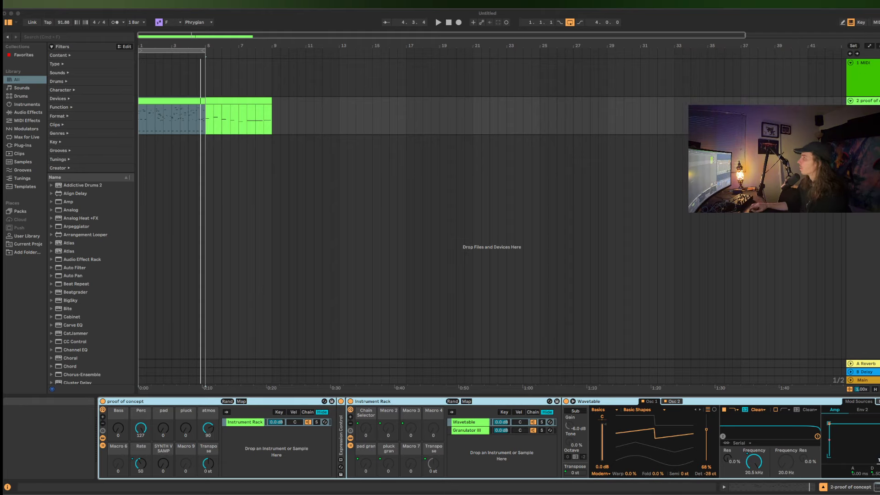
# Resize the window to show the track mixer controls, and fold and reactivate the "proof of concept" rack.
pyautogui.moveTo(879, 7); pyautogui.dragTo(877, 6)
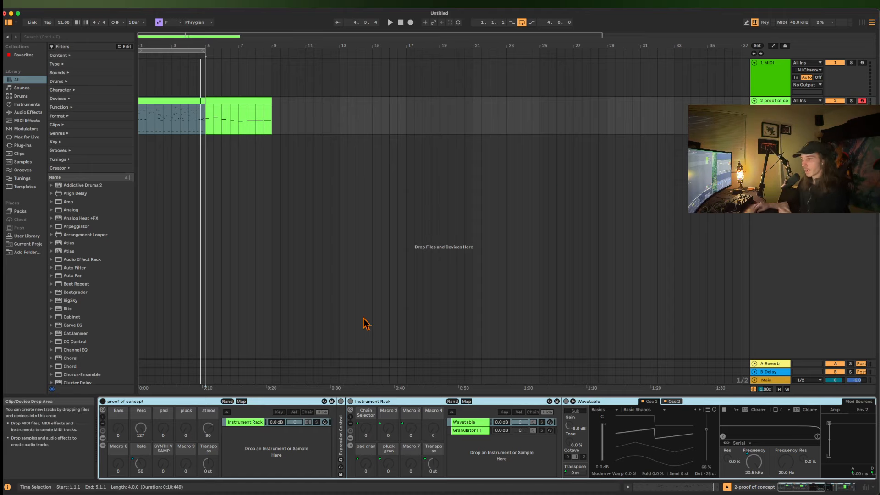
pyautogui.doubleClick(139, 401)
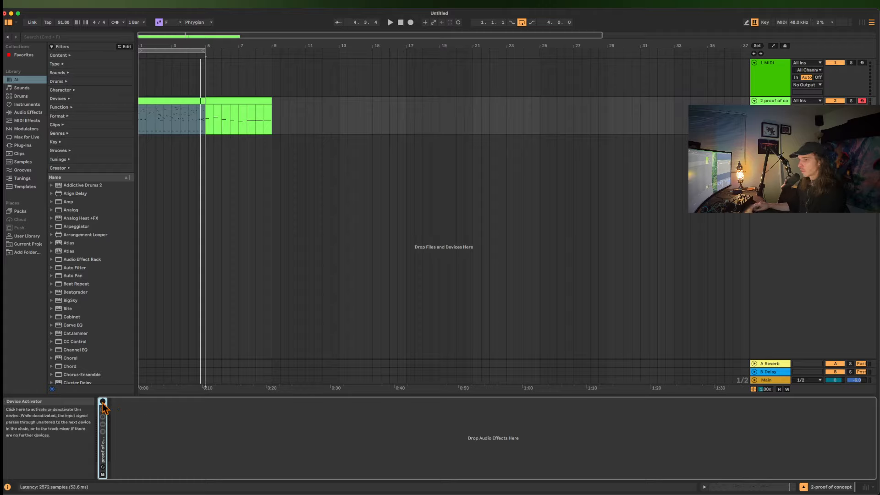
pyautogui.click(102, 401)
pyautogui.click(834, 115)
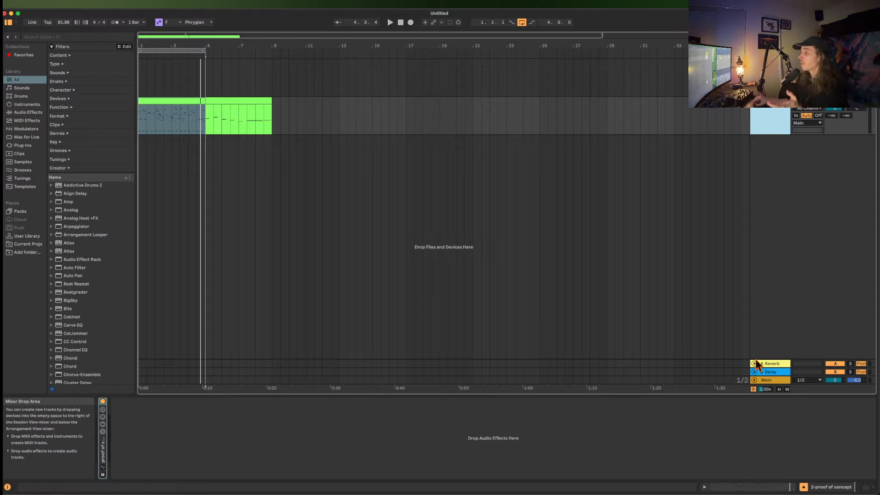
# Search the browser for "ROLLIN", add Rolling Sampler to the Main track and move its plug-in window out of the way.
pyautogui.click(768, 383)
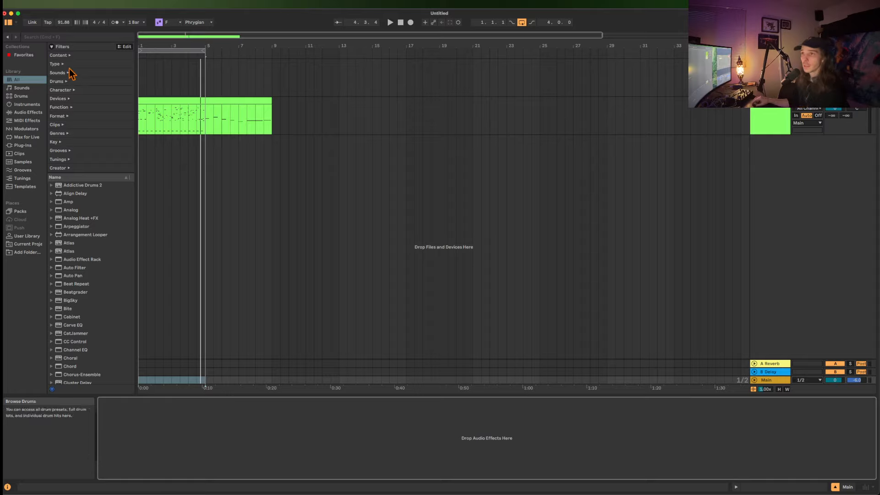
pyautogui.press('super+f')
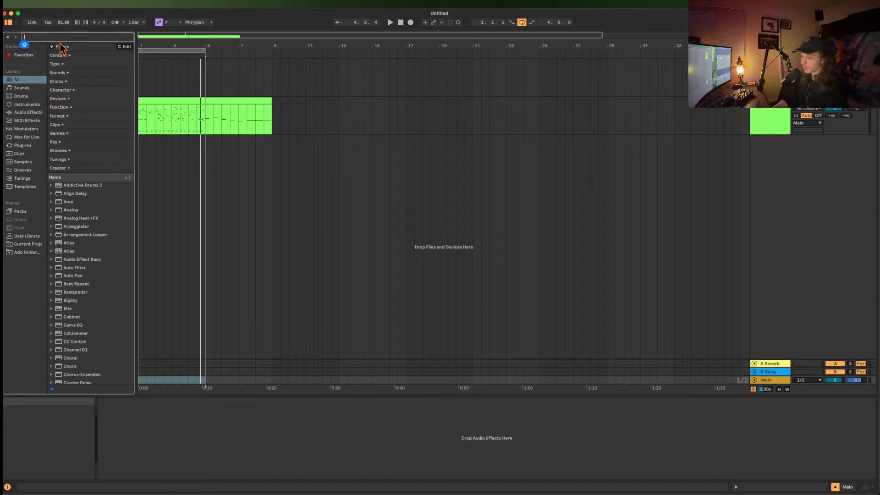
pyautogui.write('ROLLIN')
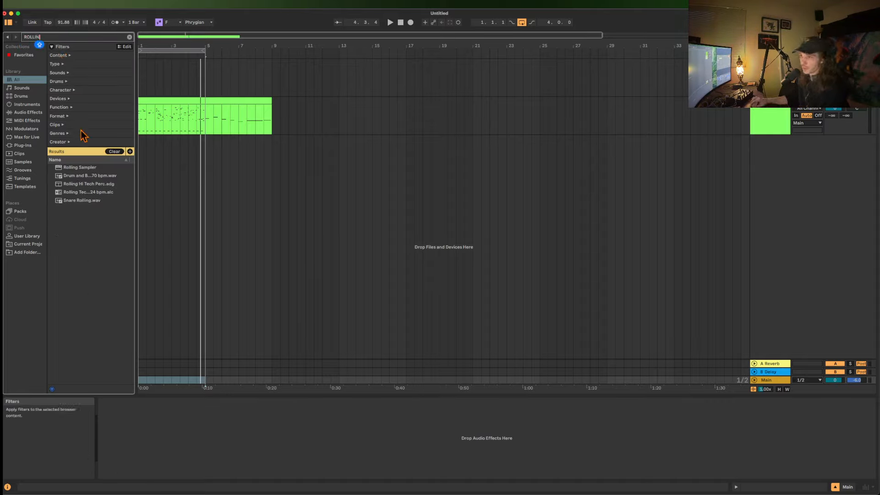
pyautogui.doubleClick(87, 168)
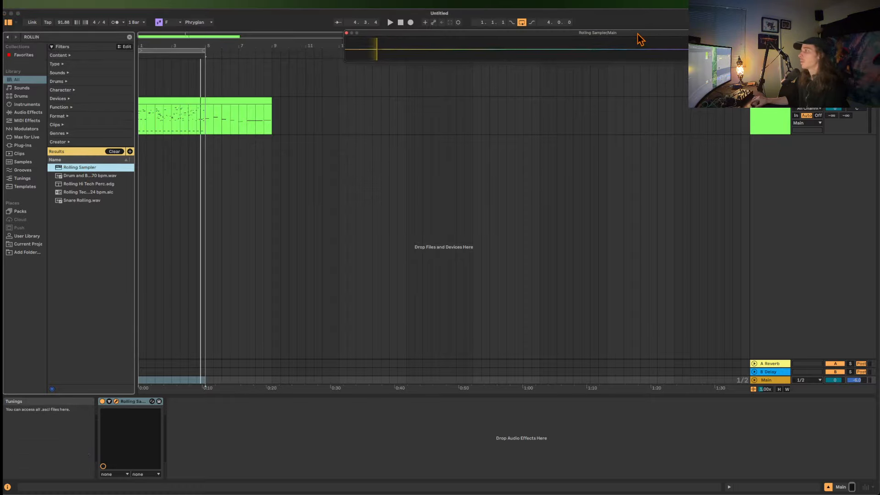
pyautogui.moveTo(655, 19); pyautogui.dragTo(471, 2)
# Play the first MIDI clip and unfold the "proof of concept" rack with its macro variations shown.
pyautogui.click(179, 99)
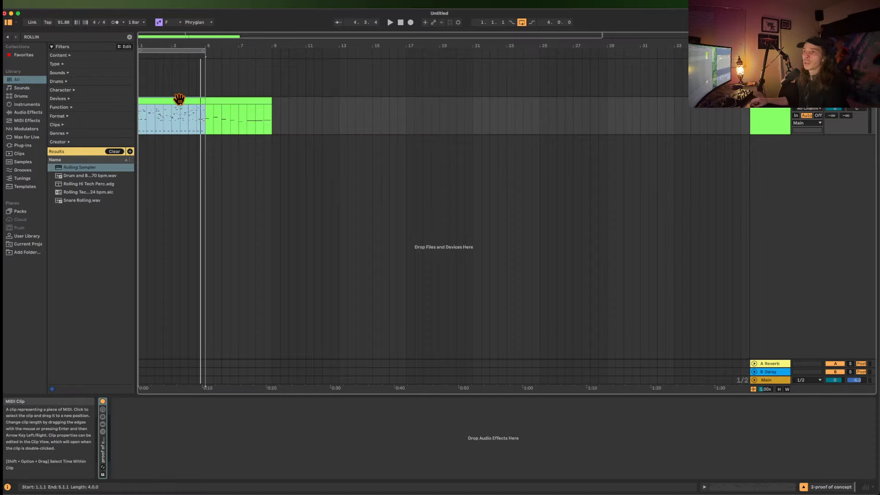
pyautogui.press('space')
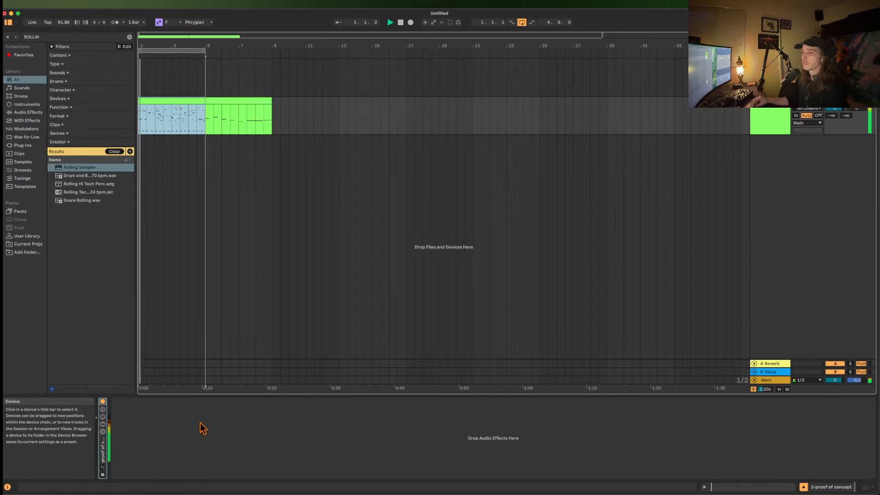
pyautogui.doubleClick(102, 440)
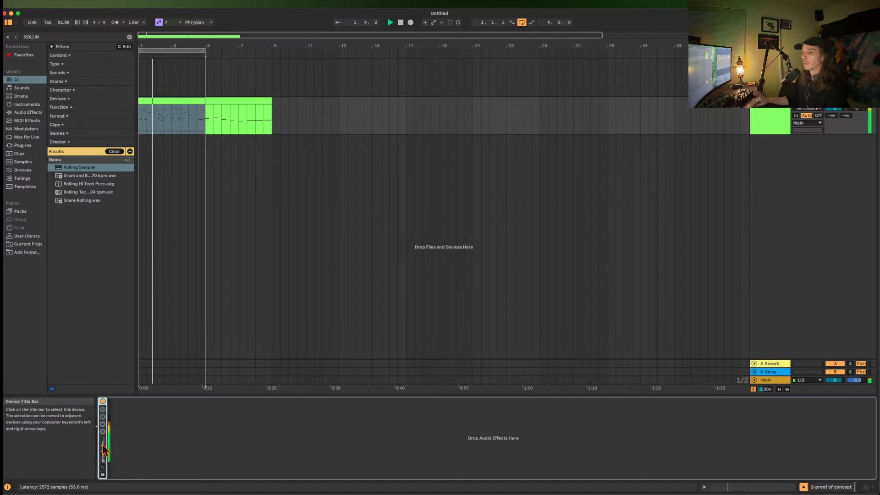
pyautogui.click(102, 431)
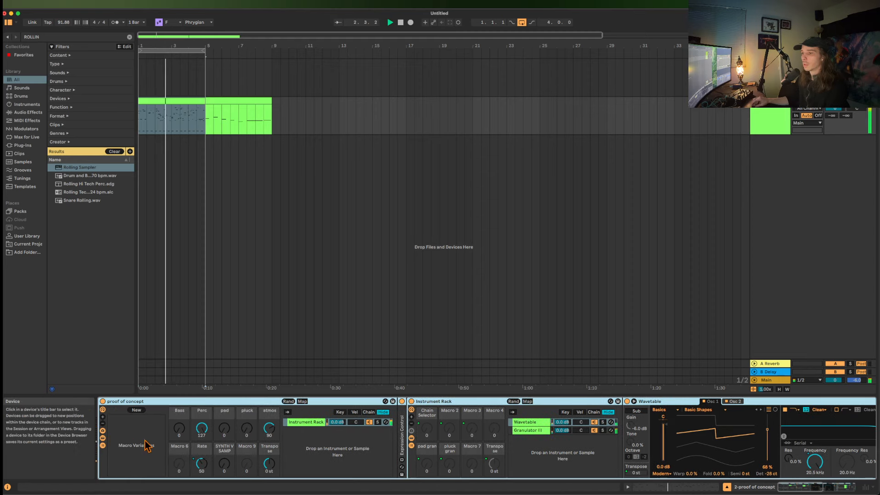
# Randomize the "proof of concept" rack's macros and store the settings as a new macro variation.
pyautogui.click(288, 402)
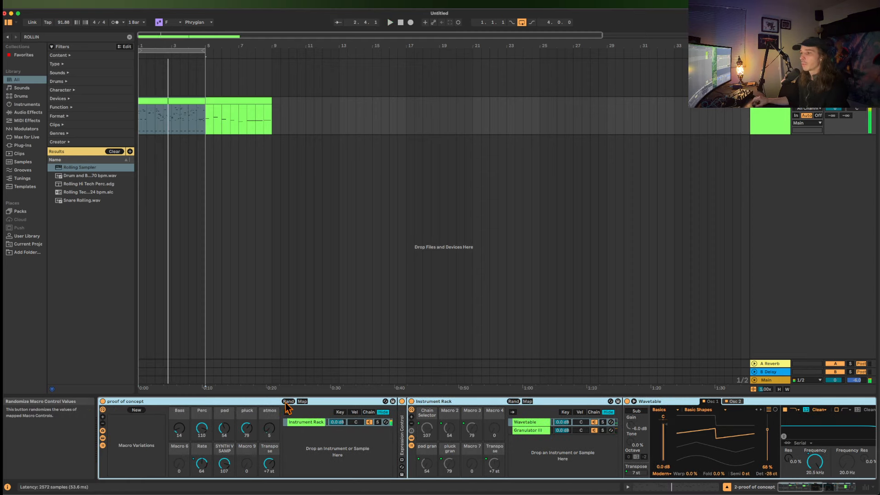
pyautogui.click(136, 411)
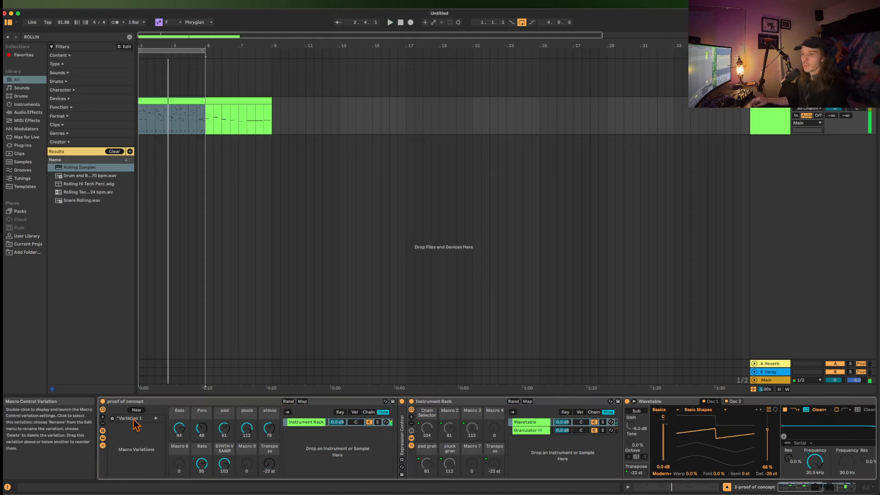
# Store a second macro variation for the "proof of concept" rack, select Variation 1 and play the first MIDI clip.
pyautogui.click(135, 411)
pyautogui.click(144, 418)
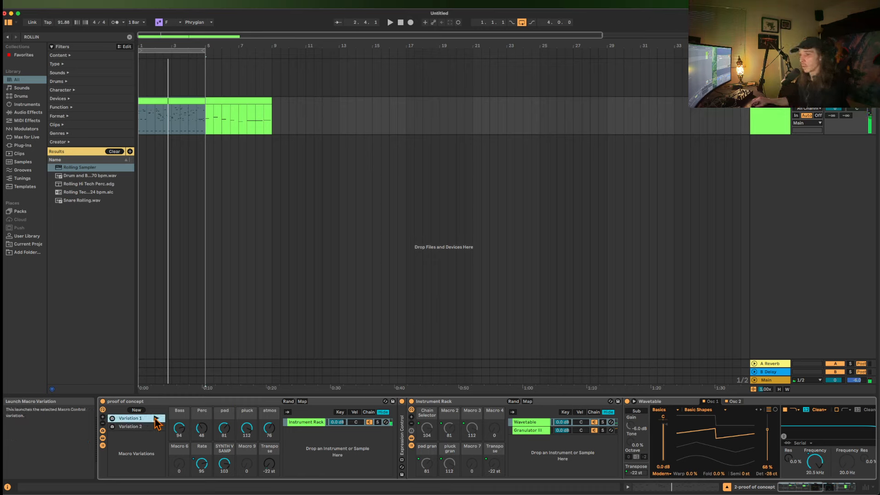
pyautogui.press('space')
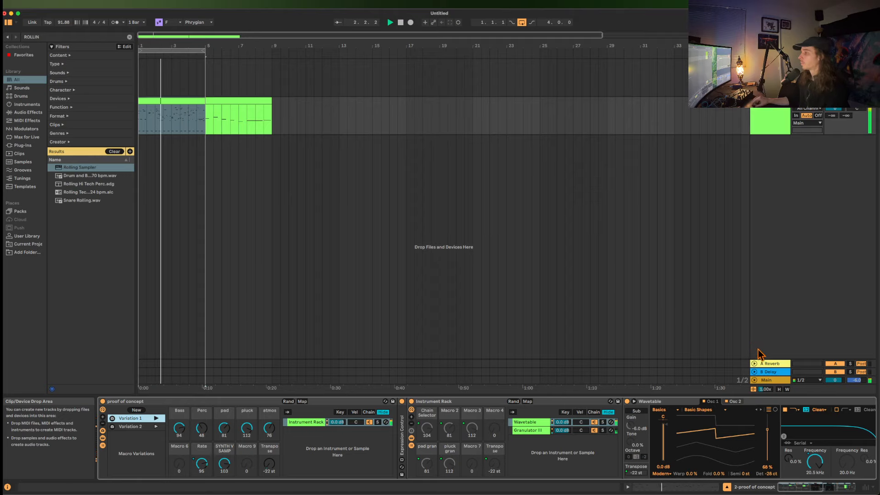
pyautogui.press('space')
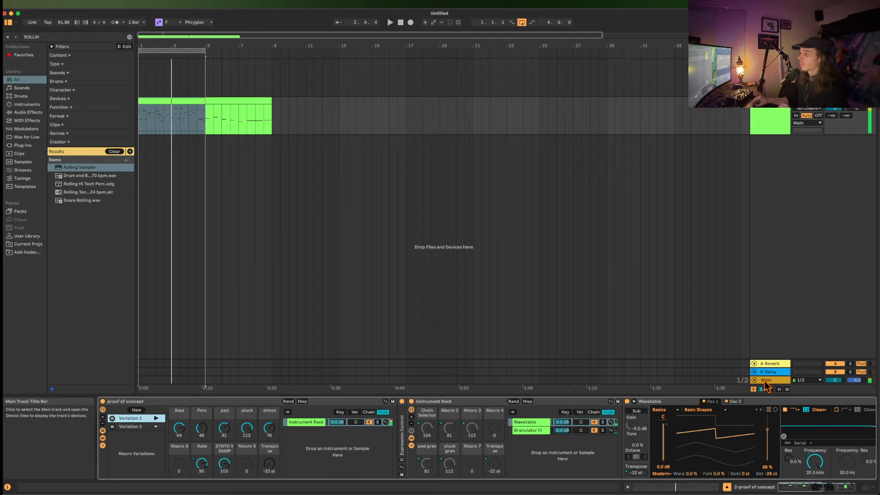
# Place the recorded audio from Rolling Sampler on the Main track into the arrangement as a clip on a new audio track at bar 17.
pyautogui.click(765, 381)
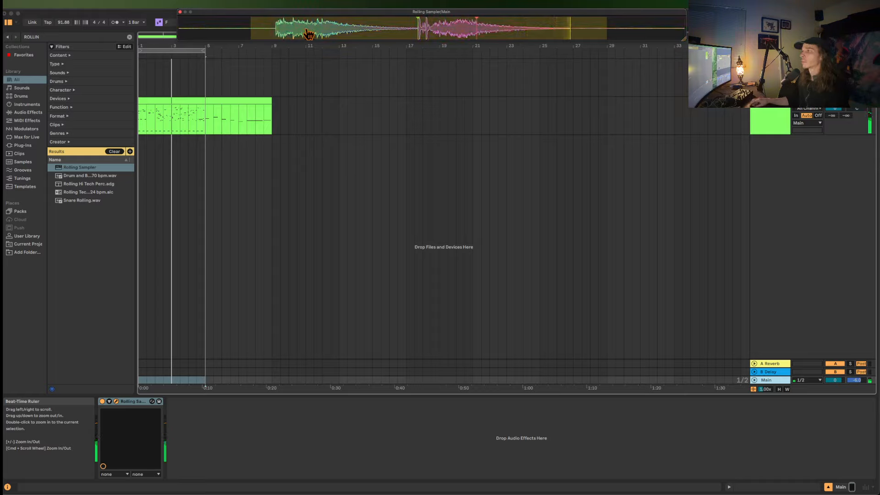
pyautogui.moveTo(309, 33); pyautogui.dragTo(422, 149)
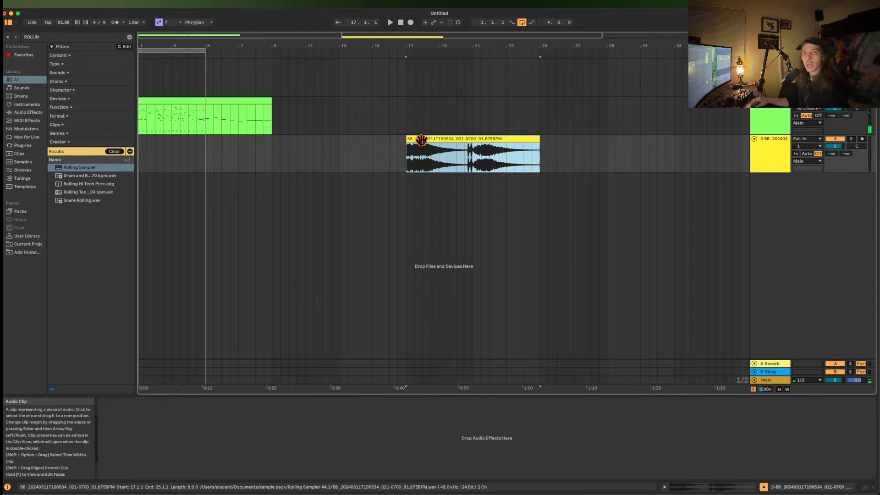
pyautogui.click(503, 138)
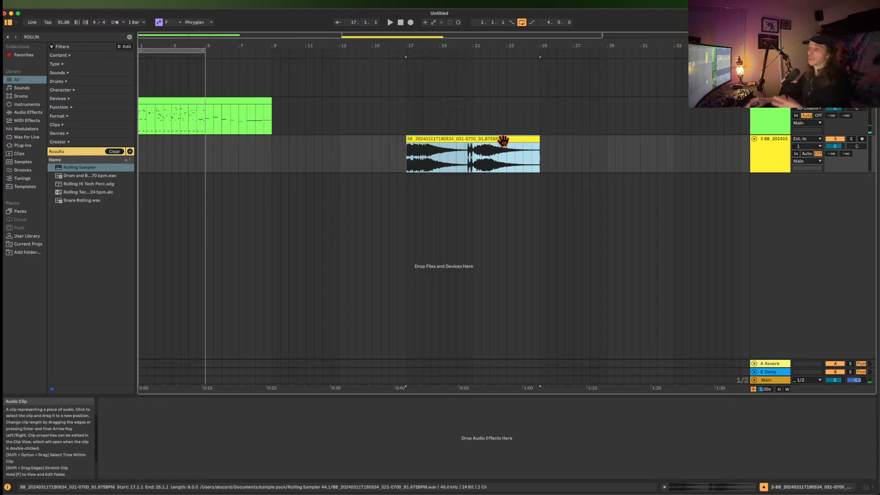
pyautogui.click(774, 142)
pyautogui.click(766, 378)
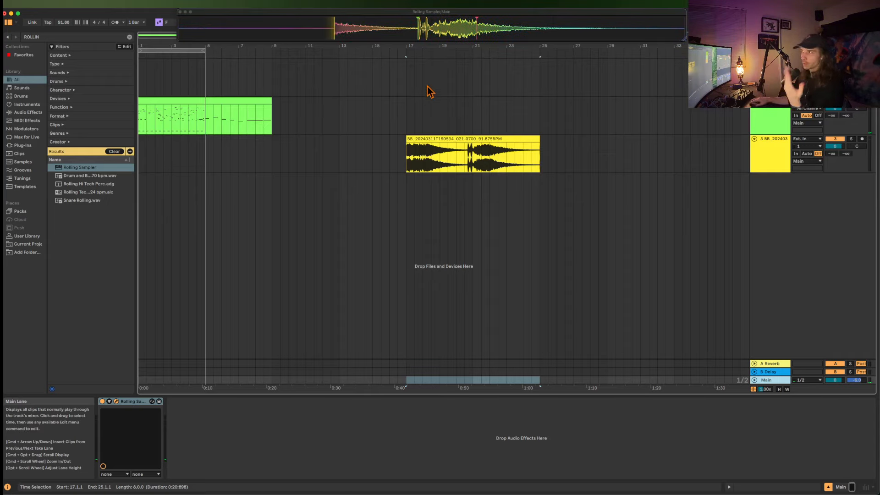
# Open the first MIDI clip, select its notes above C1 between 2.1.1 and 3.2.1 and stretch them by a factor of 2.4.
pyautogui.click(183, 99)
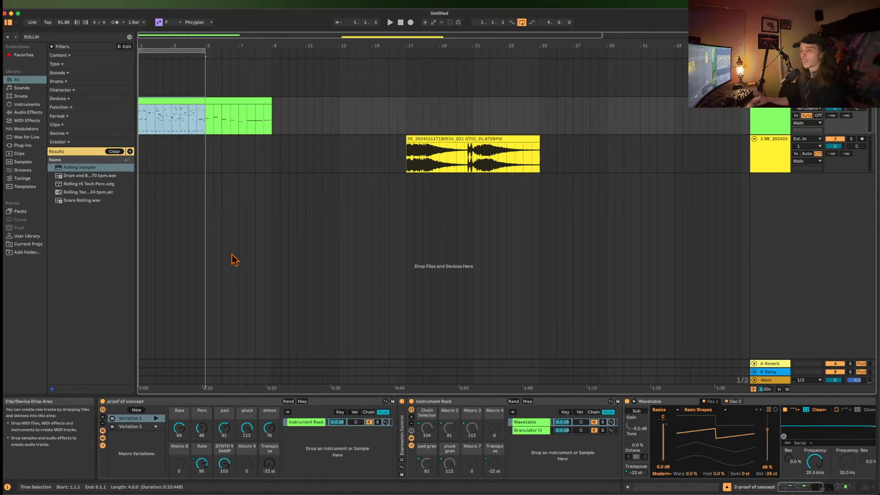
pyautogui.doubleClick(166, 112)
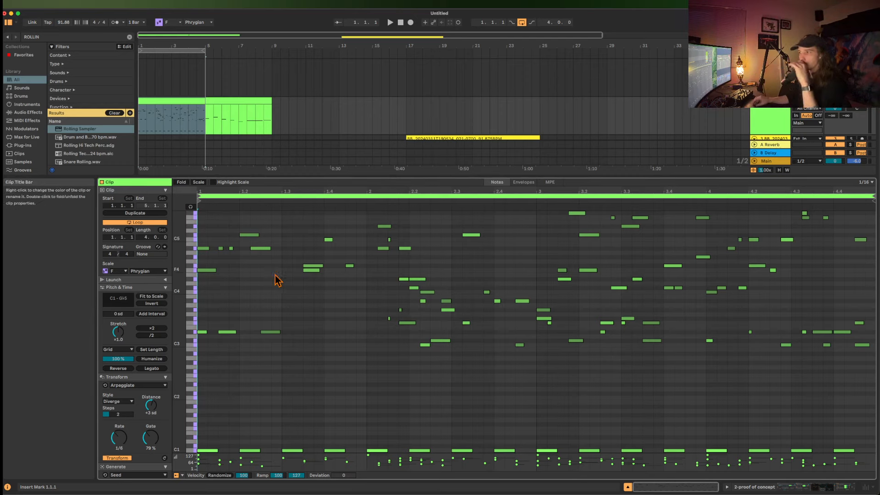
pyautogui.click(366, 231)
pyautogui.moveTo(367, 232); pyautogui.dragTo(574, 388)
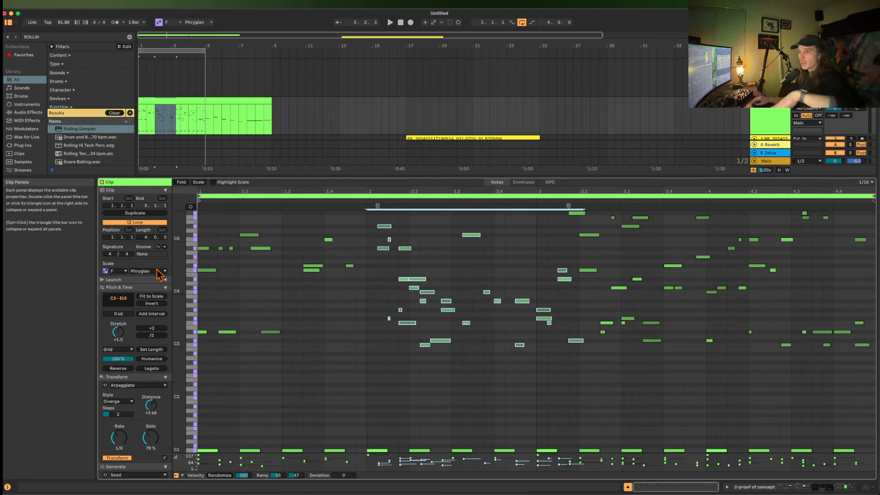
pyautogui.moveTo(127, 334); pyautogui.dragTo(126, 308)
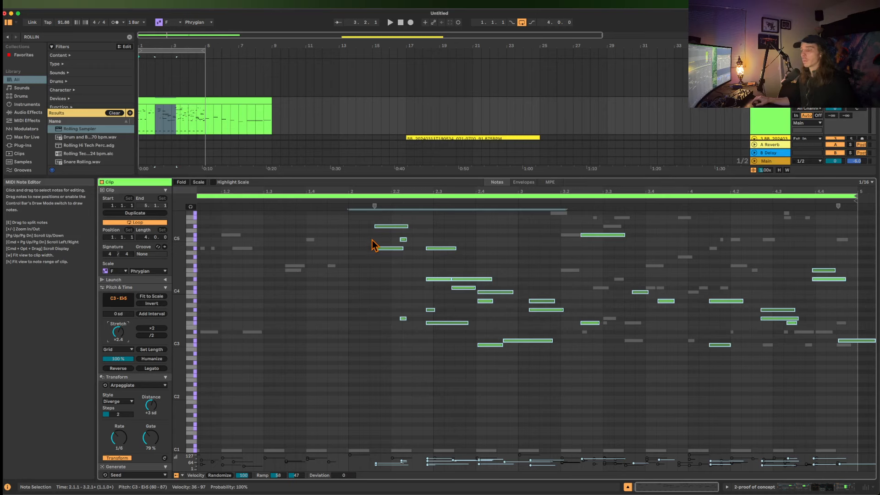
# Cut the stretched notes and delete all remaining notes in the MIDI clip.
pyautogui.press('Delete')
pyautogui.hscroll(-1, 316, 257)
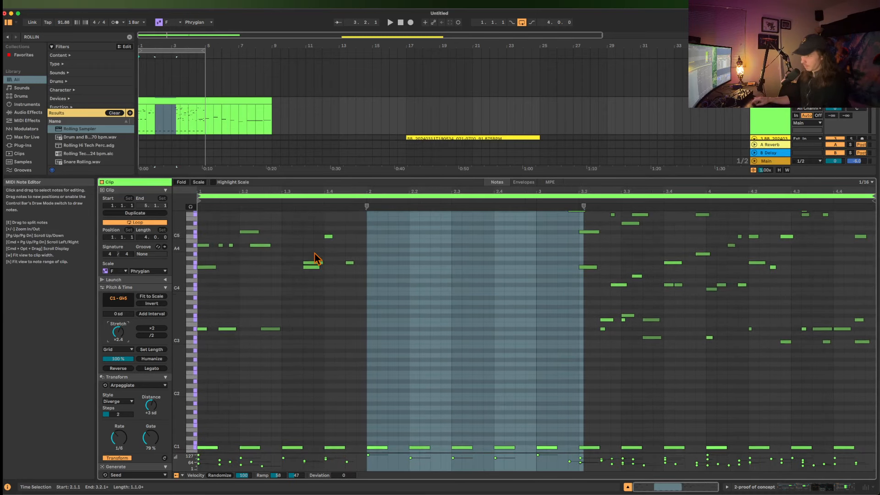
pyautogui.scroll(1, 317, 258)
pyautogui.scroll(-1, 298, 256)
pyautogui.click(280, 254)
pyautogui.press('super+a')
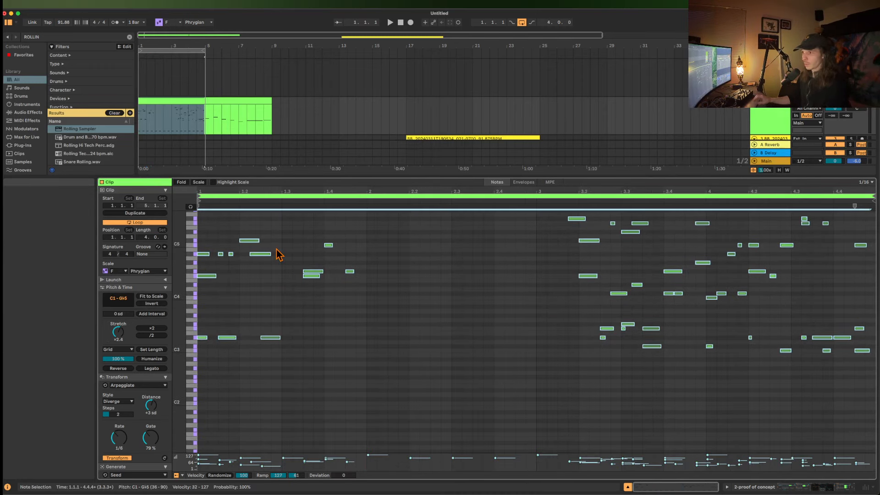
pyautogui.press('Delete')
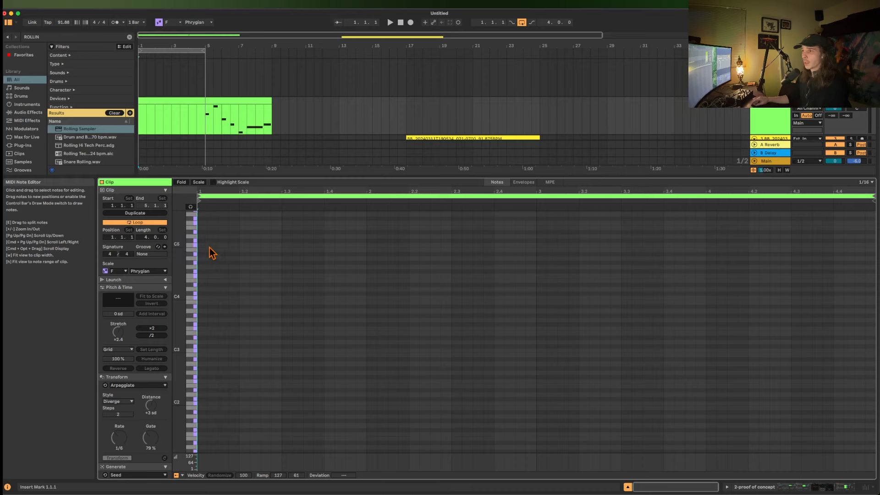
# Paste the stretched notes into the emptied clip and shift them earlier so the first ones start near 1.1.1.
pyautogui.press('super+v')
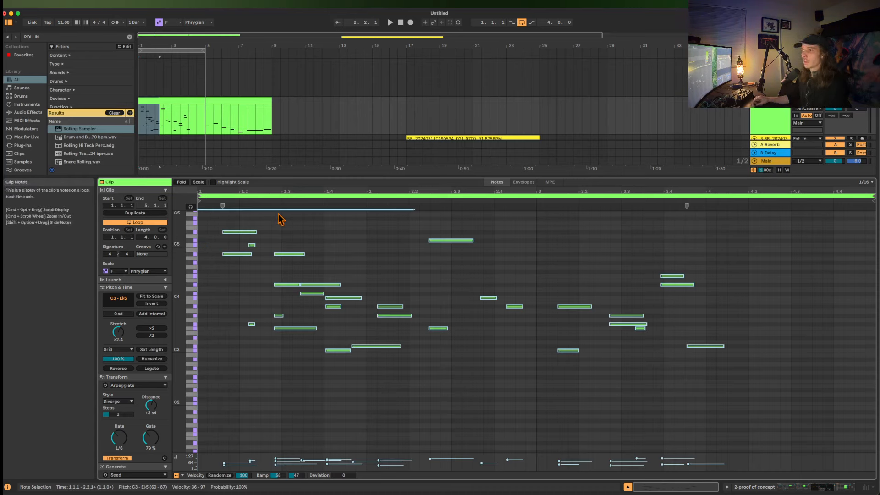
pyautogui.click(245, 232)
pyautogui.moveTo(245, 233); pyautogui.dragTo(224, 231)
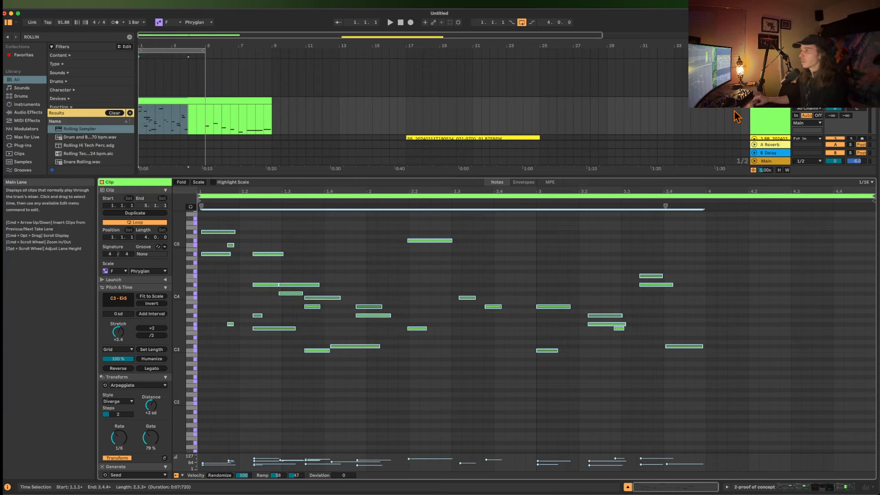
# During playback, set the Bass, Perc and pad macros to 0, try atmos at 127 before setting it to 0, and set SYNTH V SAMP to 127.
pyautogui.doubleClick(763, 119)
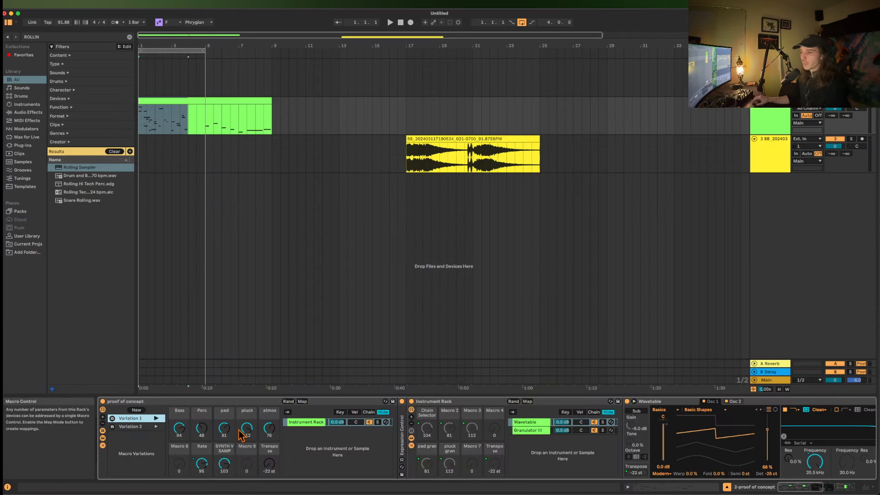
pyautogui.moveTo(224, 428); pyautogui.dragTo(224, 432)
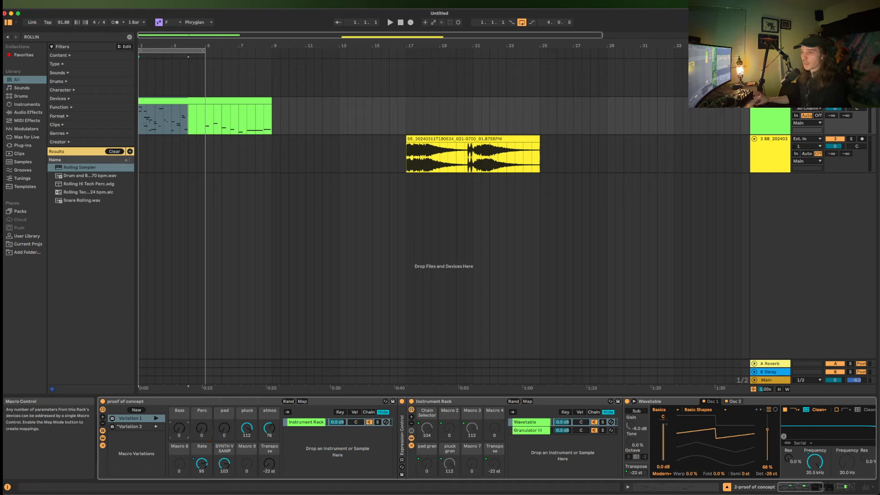
pyautogui.moveTo(273, 434); pyautogui.dragTo(274, 409)
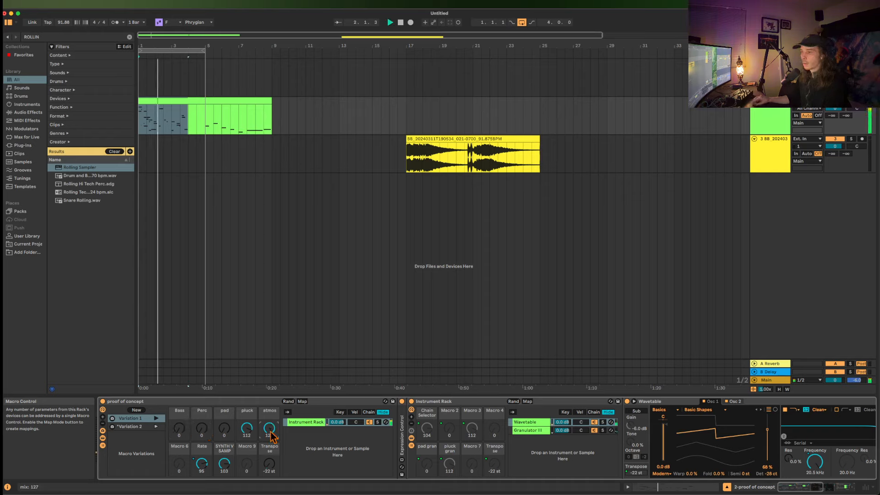
pyautogui.click(165, 98)
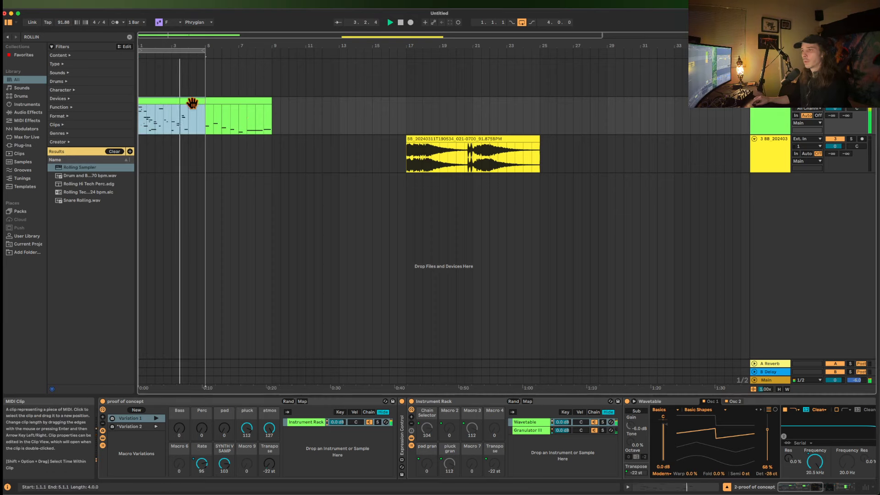
pyautogui.moveTo(271, 434); pyautogui.dragTo(270, 491)
pyautogui.moveTo(222, 465); pyautogui.dragTo(223, 450)
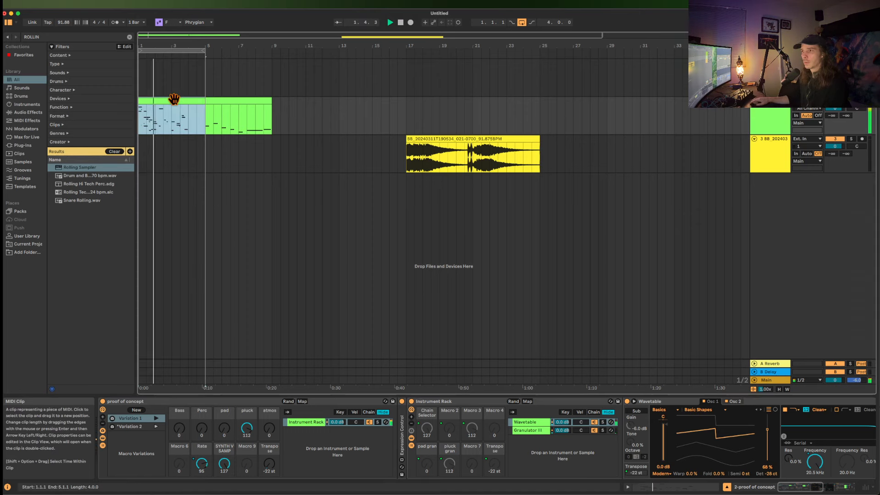
# Reopen the first MIDI clip to examine its Transform and Generate tools, and return to the track's devices.
pyautogui.doubleClick(174, 101)
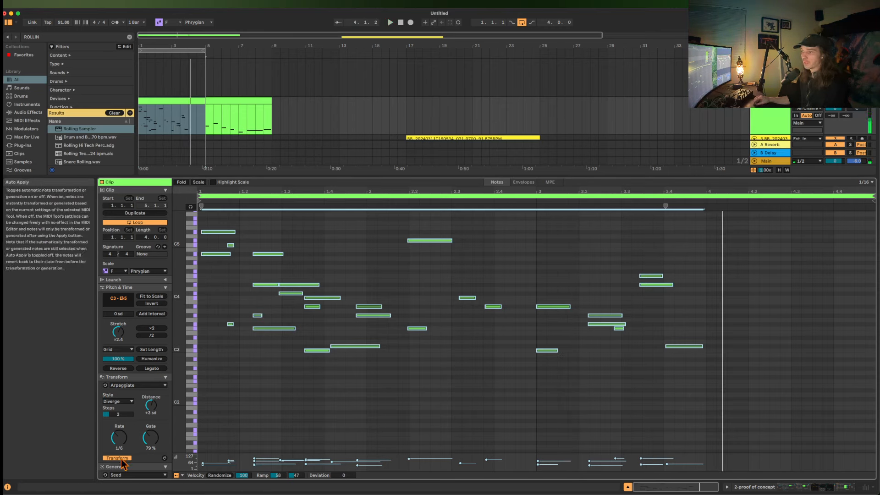
pyautogui.scroll(-3, 124, 459)
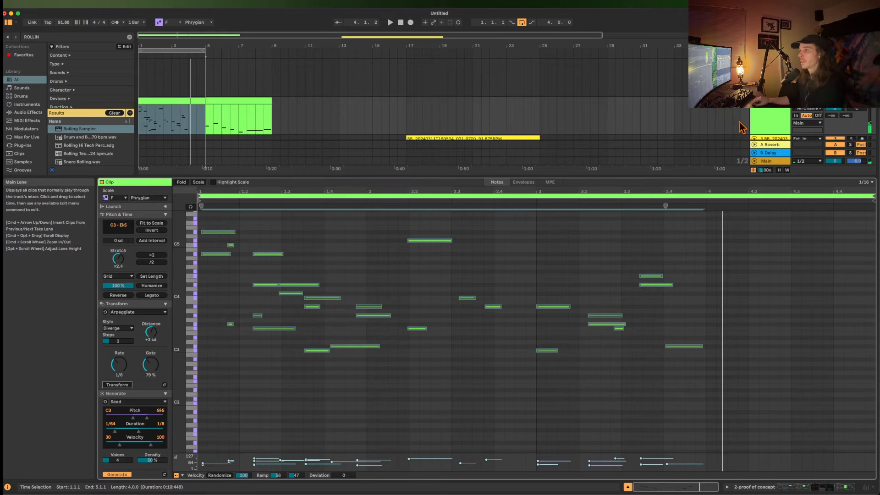
pyautogui.click(776, 120)
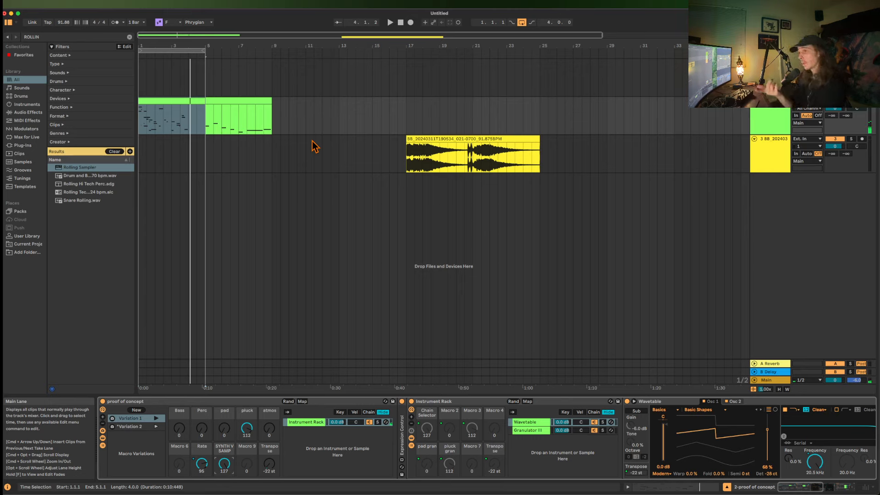
pyautogui.click(188, 102)
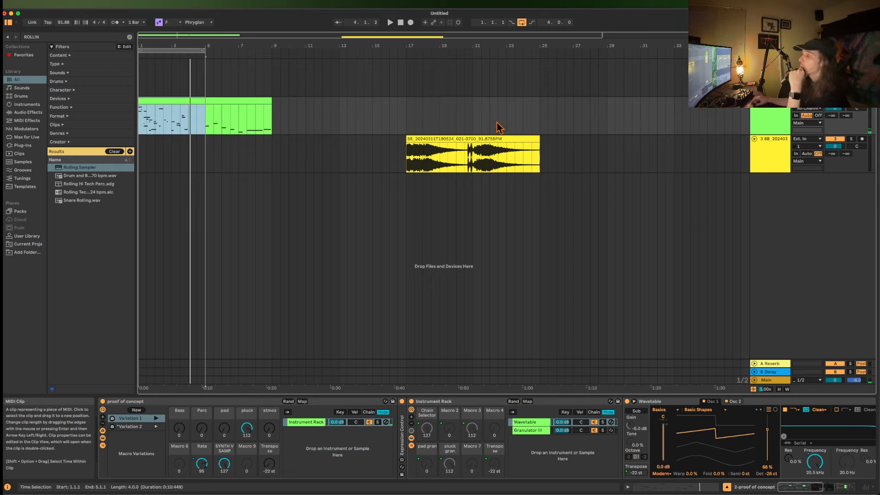
# Delete the "proof of concept" rack from the MIDI track and load the Meld instrument in its place.
pyautogui.click(125, 402)
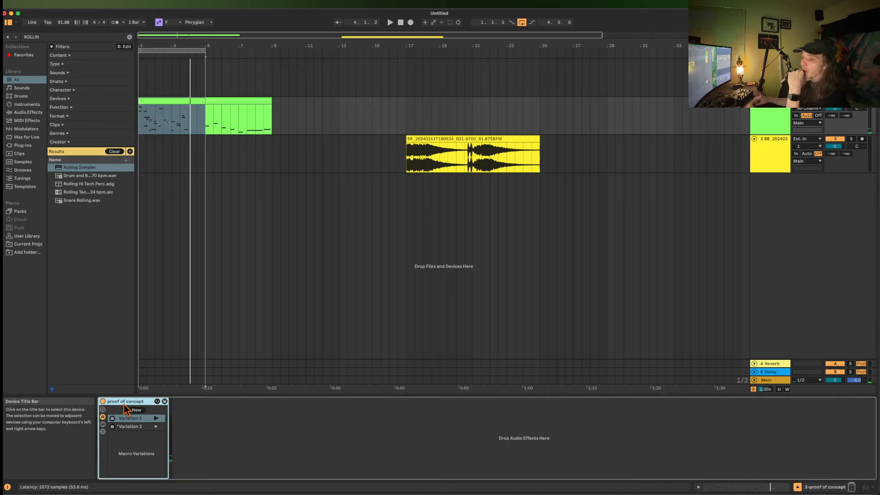
pyautogui.press('Delete')
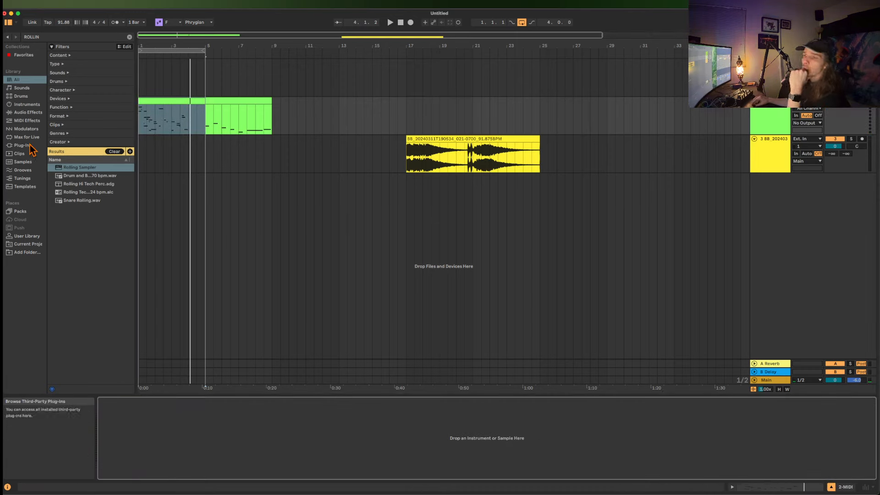
pyautogui.click(26, 105)
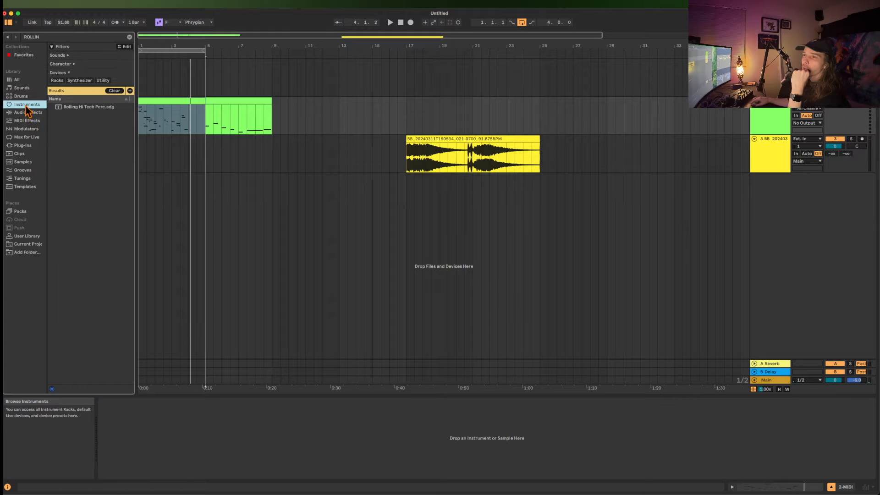
pyautogui.click(114, 91)
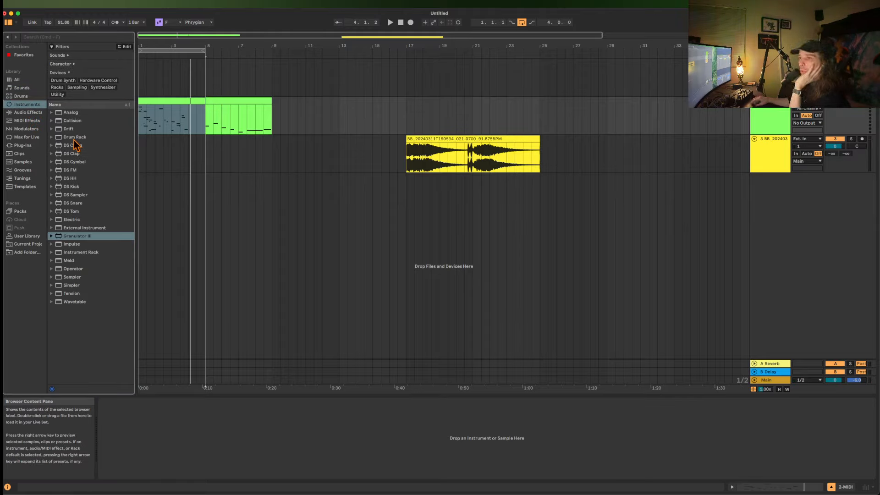
pyautogui.doubleClick(71, 261)
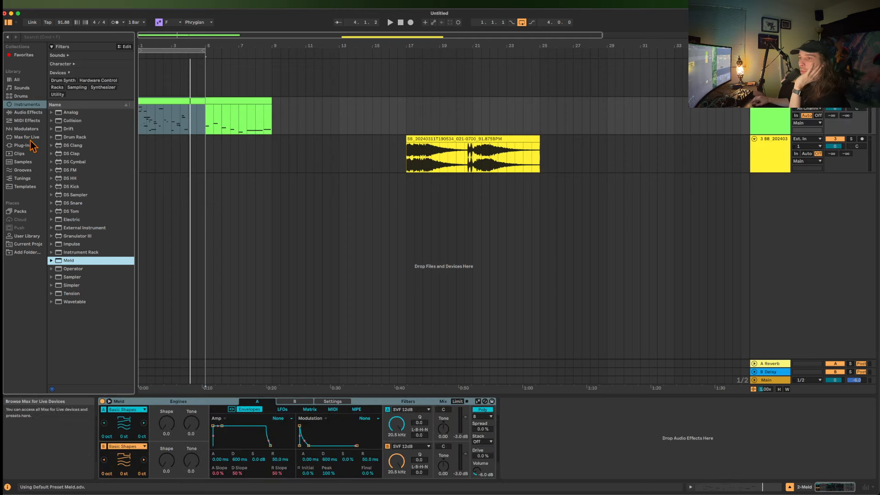
# Add the Roar audio effect after Meld on the MIDI track.
pyautogui.click(20, 113)
pyautogui.scroll(-6, 77, 197)
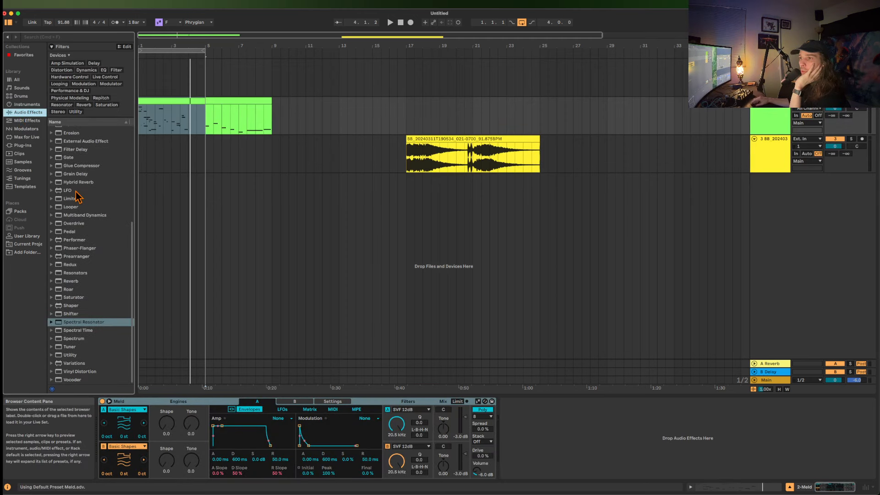
pyautogui.doubleClick(68, 289)
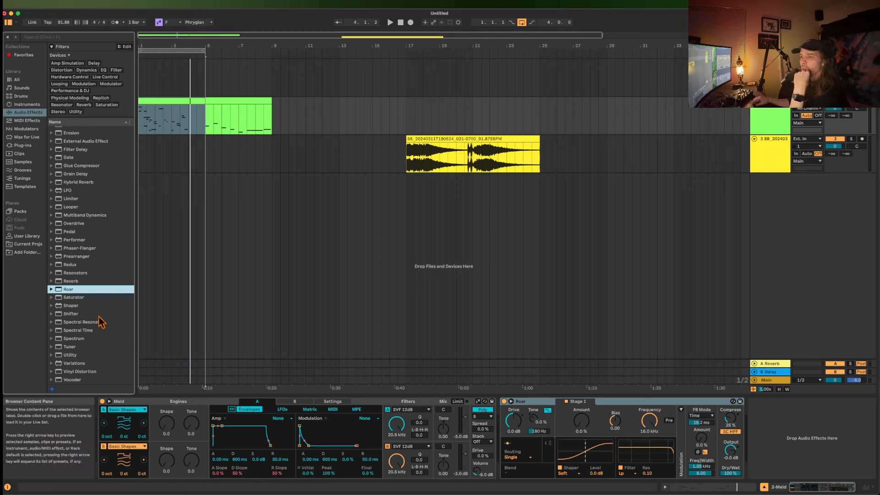
pyautogui.scroll(6, 84, 312)
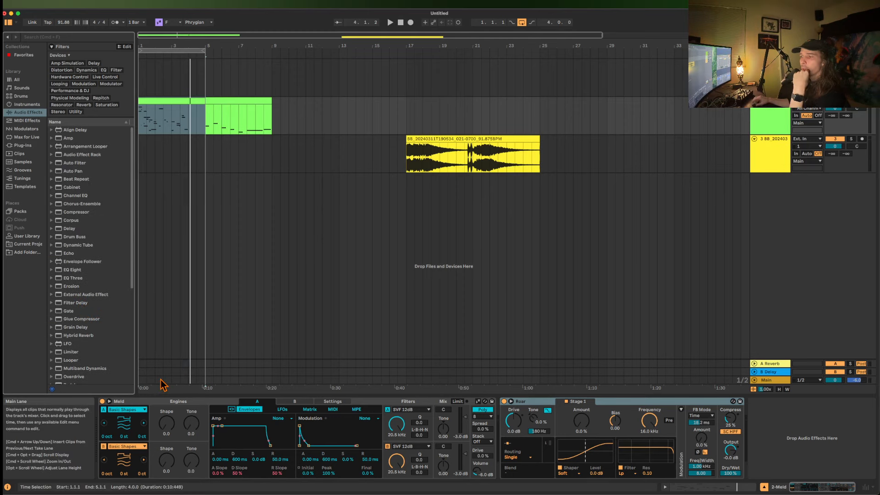
# Change Meld's engine A oscillator type to Dual Basic Shapes.
pyautogui.click(139, 406)
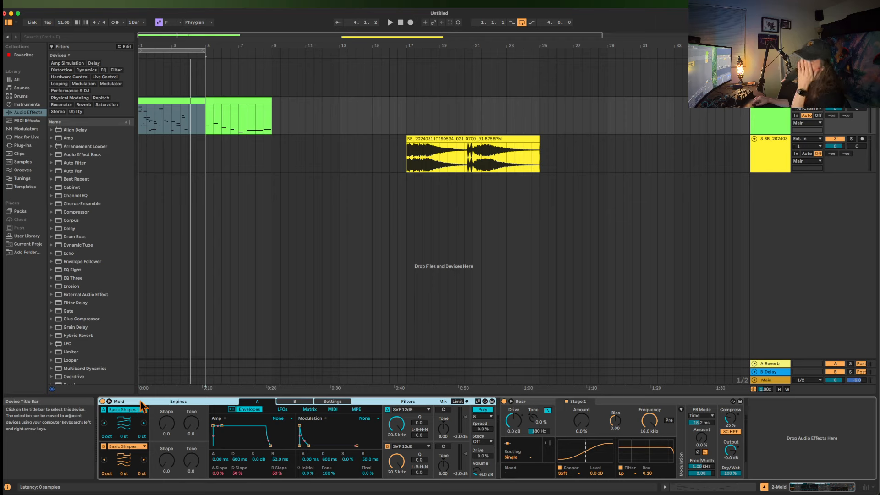
pyautogui.click(144, 424)
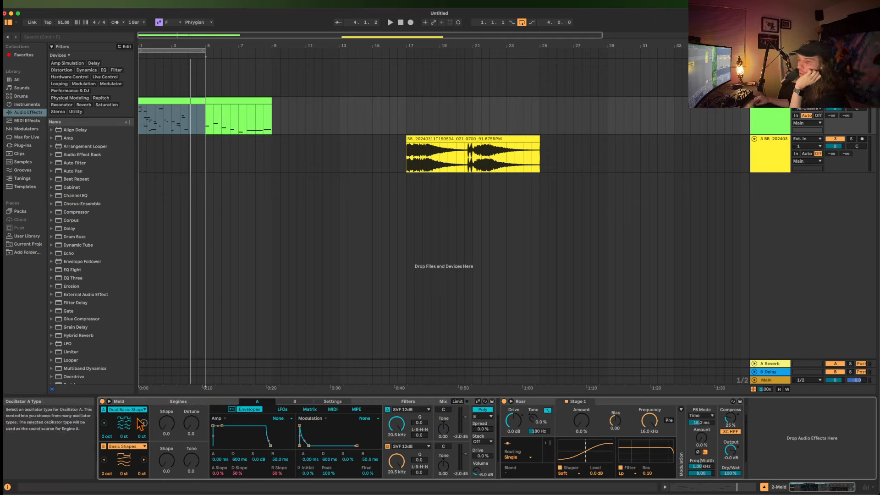
# Show Roar's Noise modulation source, and set Meld's engine A LFO 1 to rate 4.16 Hz, shape 57.1 and fold about 48.
pyautogui.moveTo(191, 423); pyautogui.dragTo(191, 415)
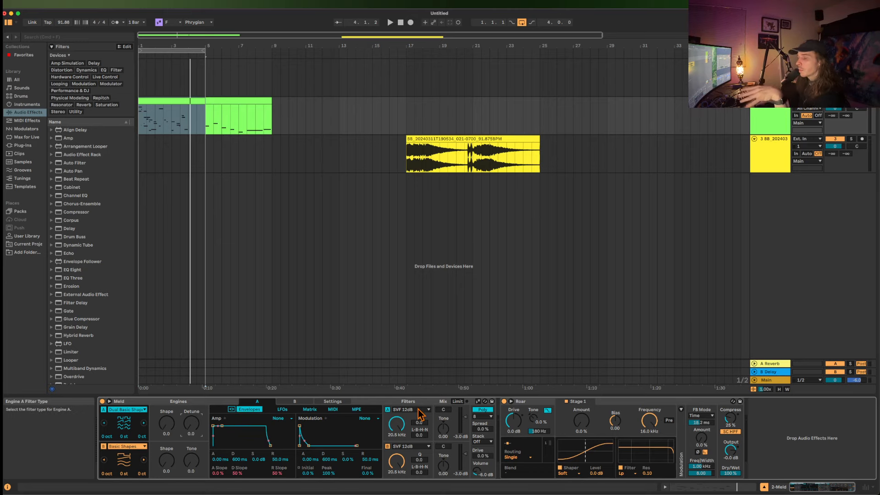
pyautogui.click(282, 409)
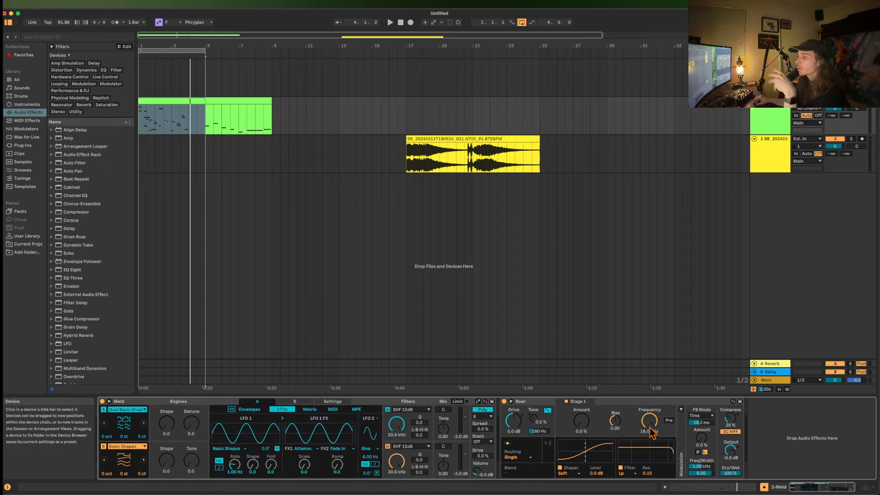
pyautogui.click(681, 410)
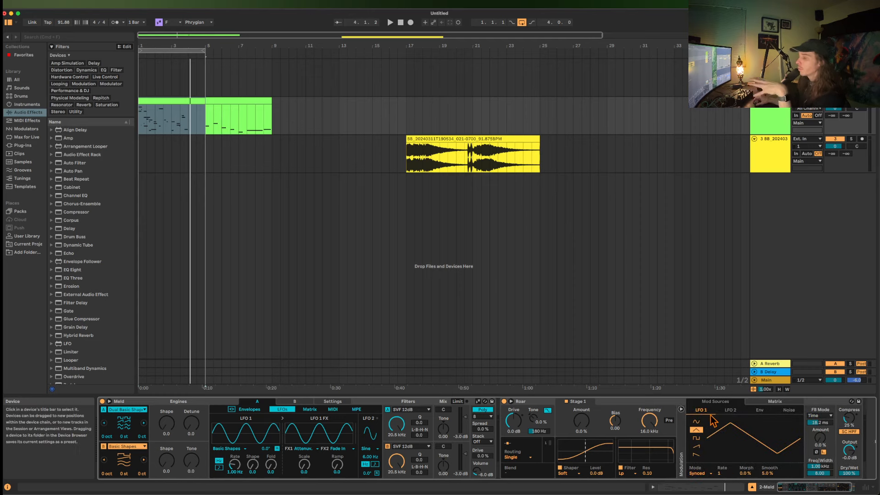
pyautogui.click(788, 411)
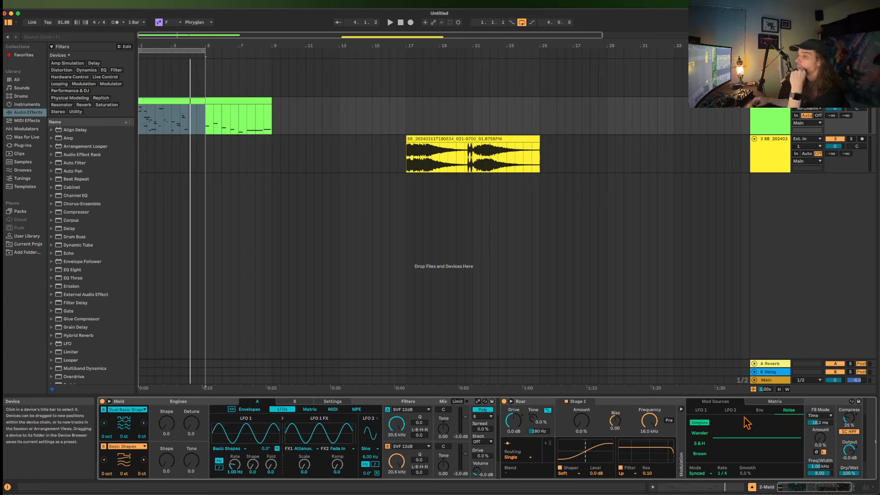
pyautogui.moveTo(240, 465); pyautogui.dragTo(304, 445)
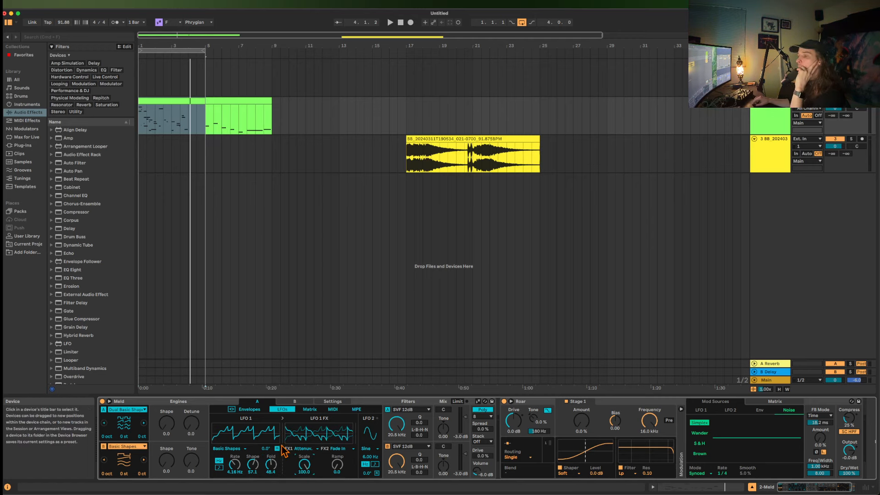
# Group Meld into an Instrument Rack with its macros shown, and map the engine A LFO 1 FX 1 Scale to Macro 1.
pyautogui.click(199, 403)
pyautogui.press('super+g')
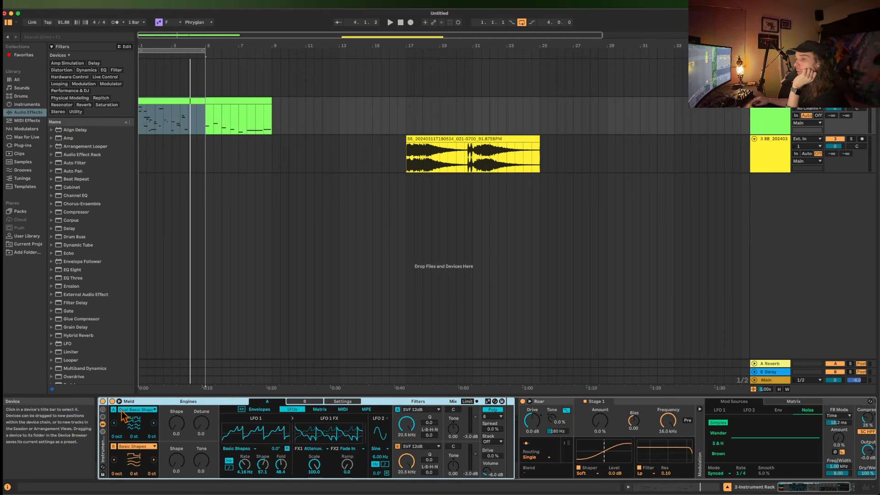
pyautogui.click(103, 409)
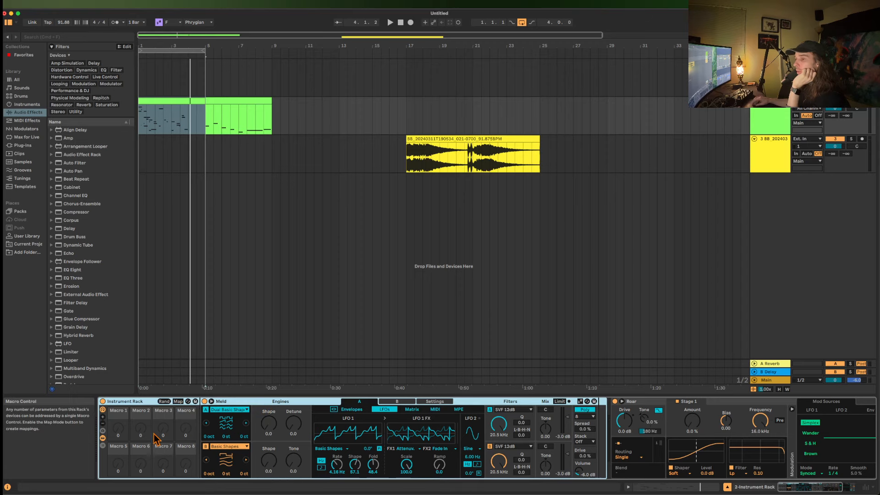
pyautogui.click(178, 402)
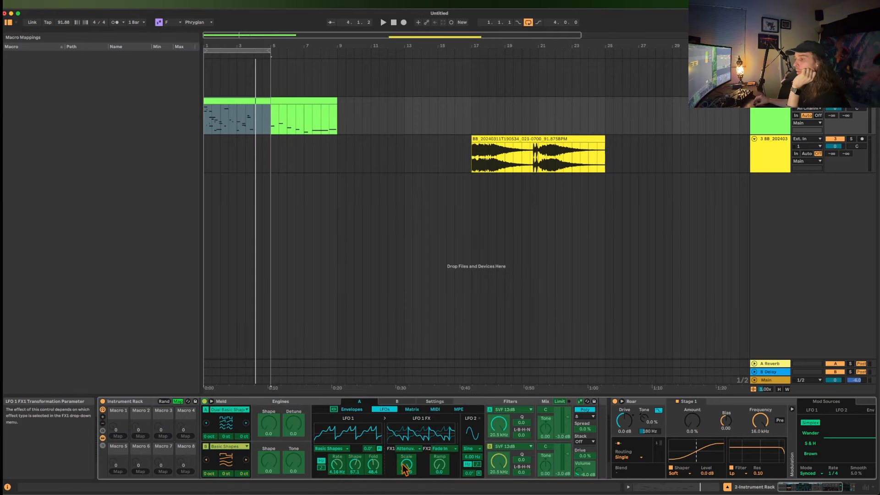
pyautogui.click(122, 437)
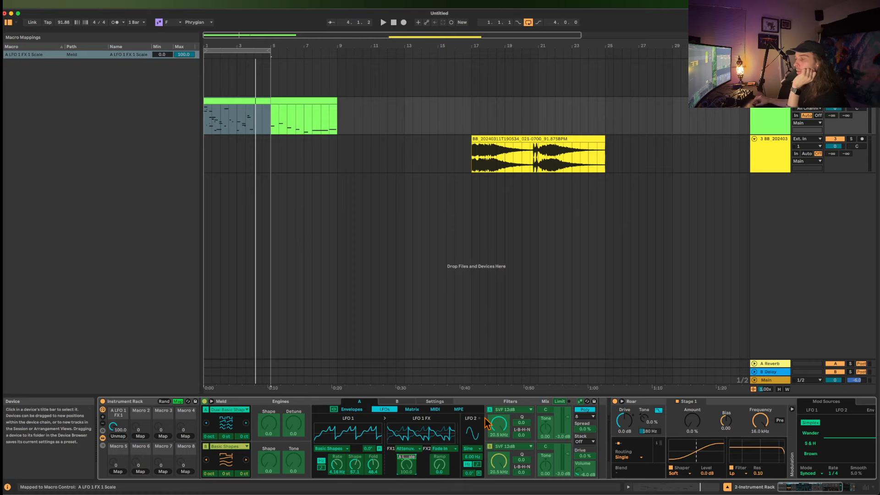
# Move Roar into the Instrument Rack after Meld and look over its mappable parameters.
pyautogui.click(644, 405)
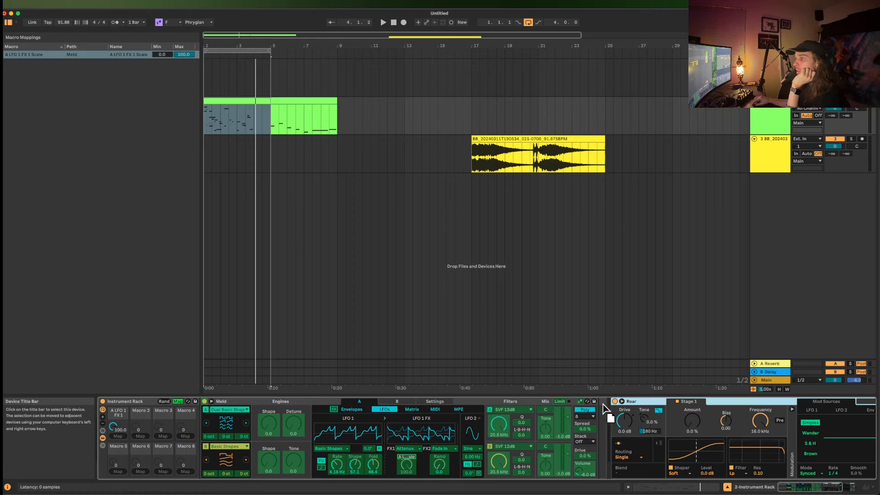
pyautogui.moveTo(603, 404); pyautogui.dragTo(592, 432)
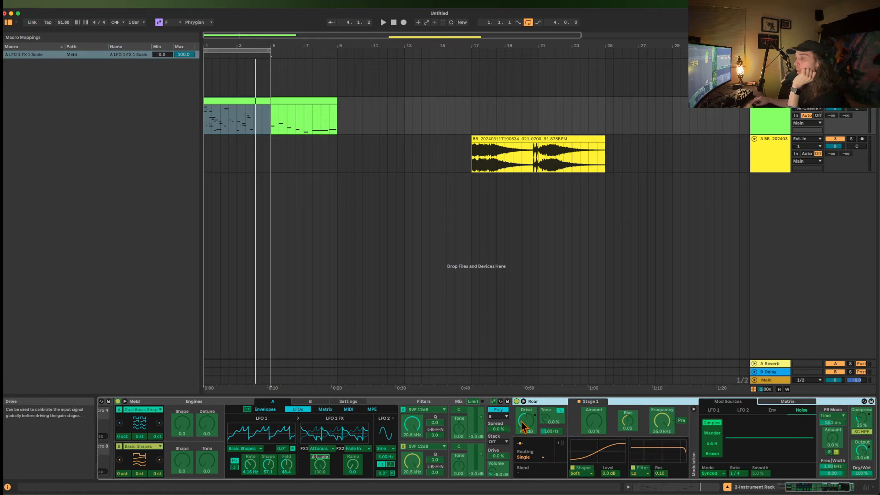
pyautogui.hscroll(3, 528, 428)
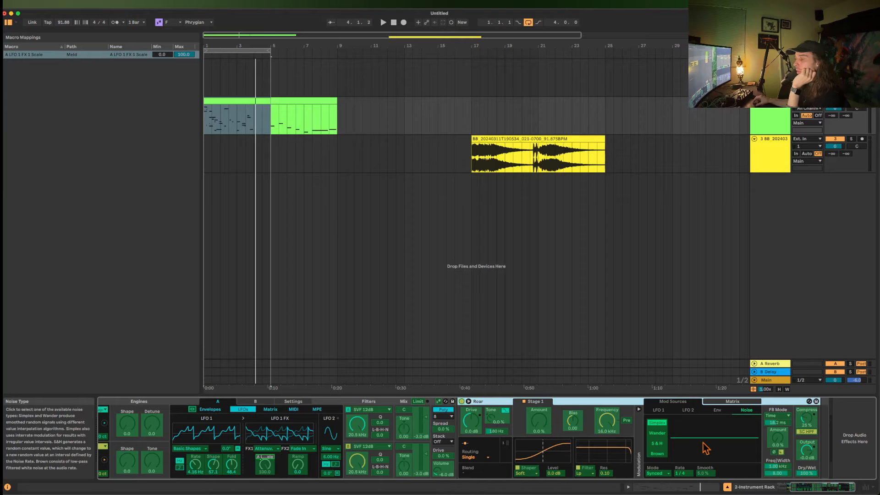
pyautogui.hscroll(-8, 633, 422)
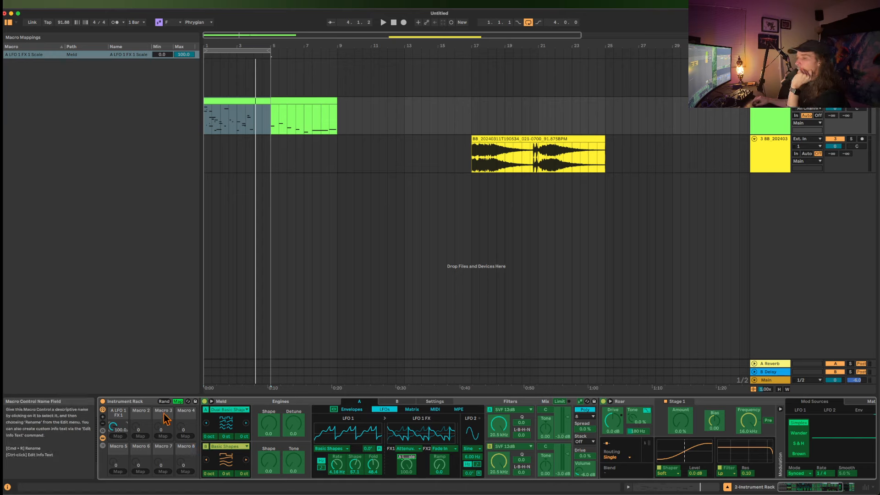
# Collapse Roar and Meld inside the Instrument Rack and leave macro mapping mode.
pyautogui.click(137, 402)
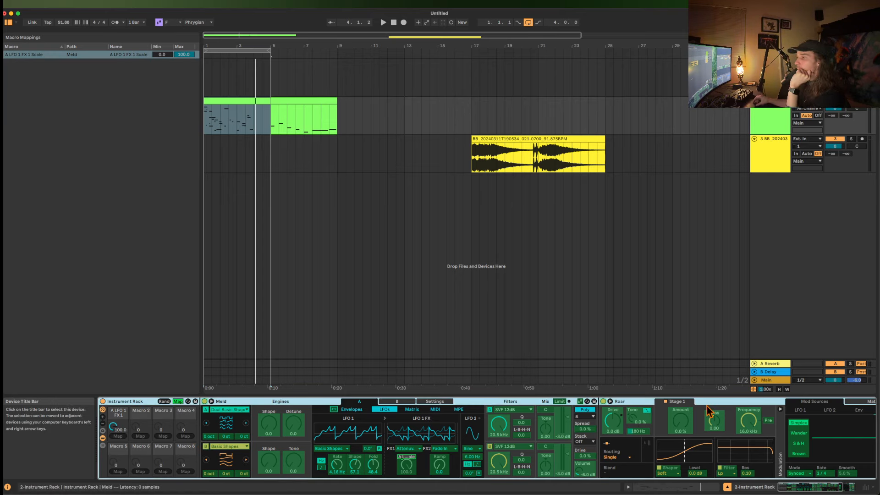
pyautogui.doubleClick(755, 403)
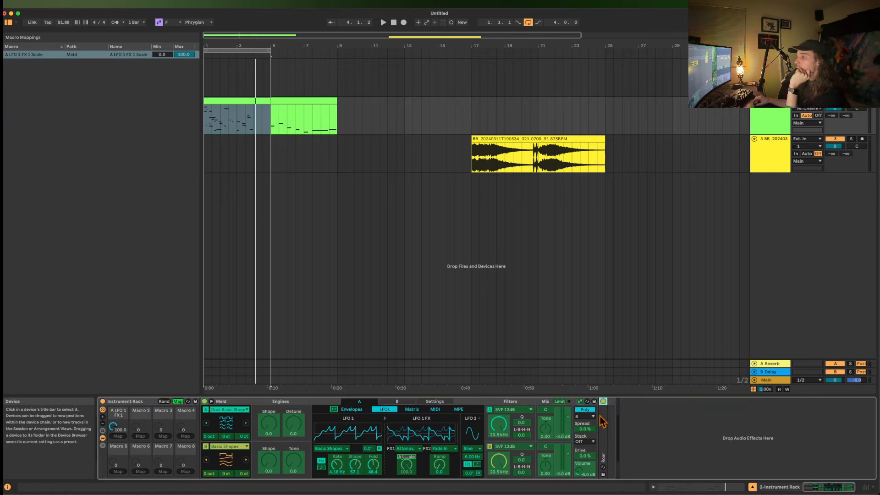
pyautogui.doubleClick(271, 402)
pyautogui.click(145, 404)
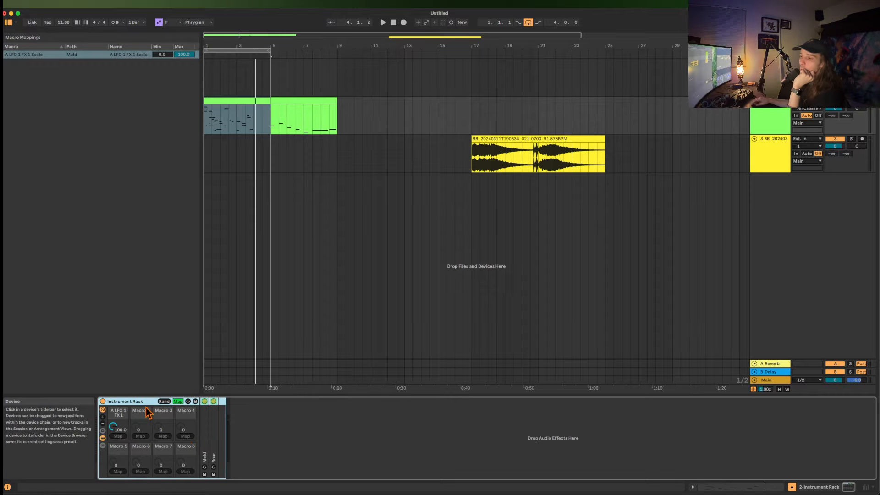
pyautogui.click(178, 401)
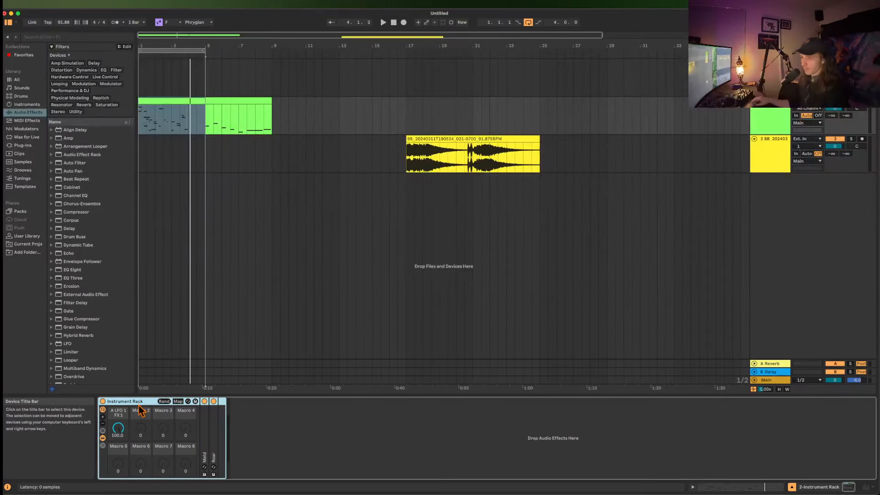
pyautogui.moveTo(115, 427)
pyautogui.mouseDown()
pyautogui.moveTo(115, 449)
pyautogui.moveTo(115, 427)
pyautogui.mouseUp()
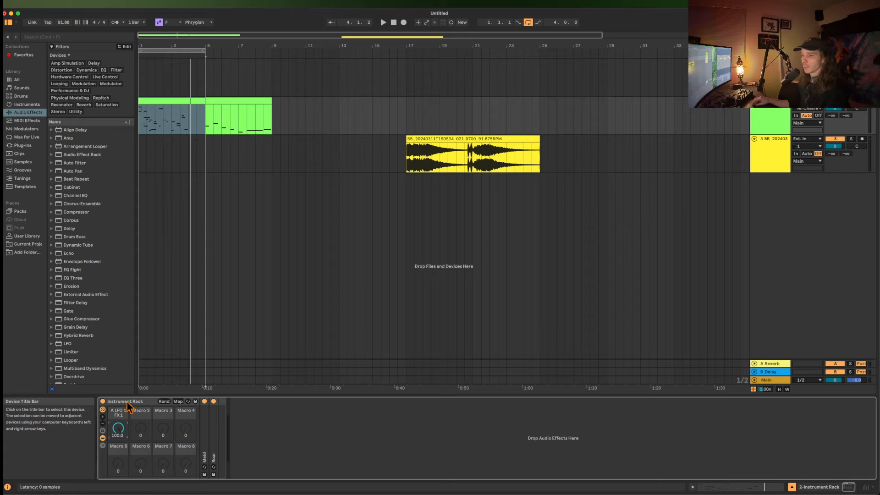
# Group the Instrument Rack into an outer Instrument Rack, and show the outer rack's macro variations and macro controls.
pyautogui.click(128, 402)
pyautogui.press('super+g')
pyautogui.click(103, 417)
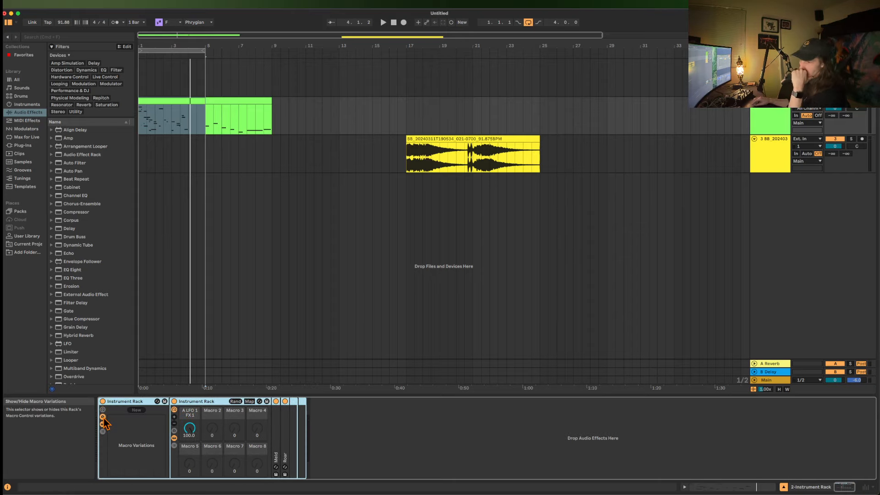
pyautogui.click(102, 410)
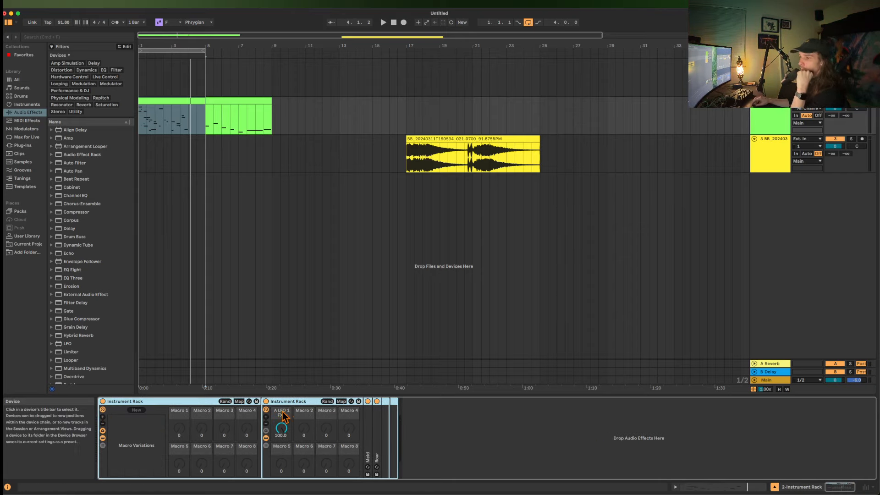
# Examine which nested controls the outer rack's macros can map, unfold Meld, and leave mapping mode.
pyautogui.click(239, 401)
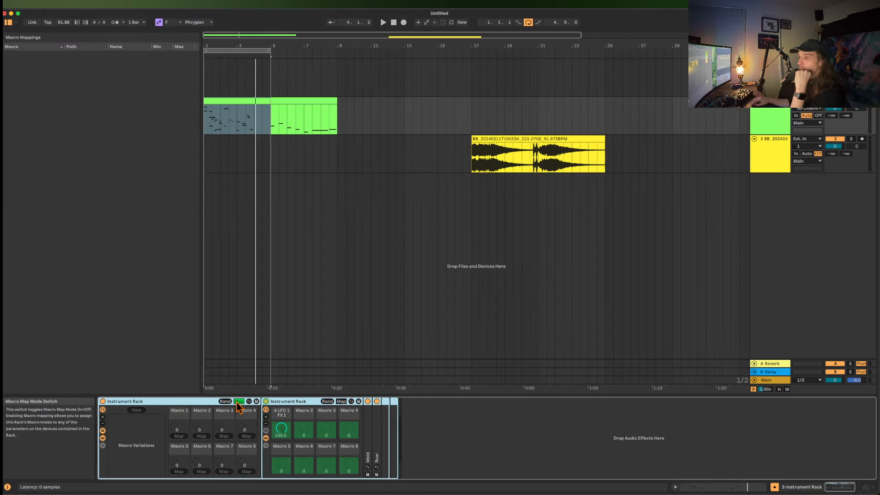
pyautogui.doubleClick(367, 424)
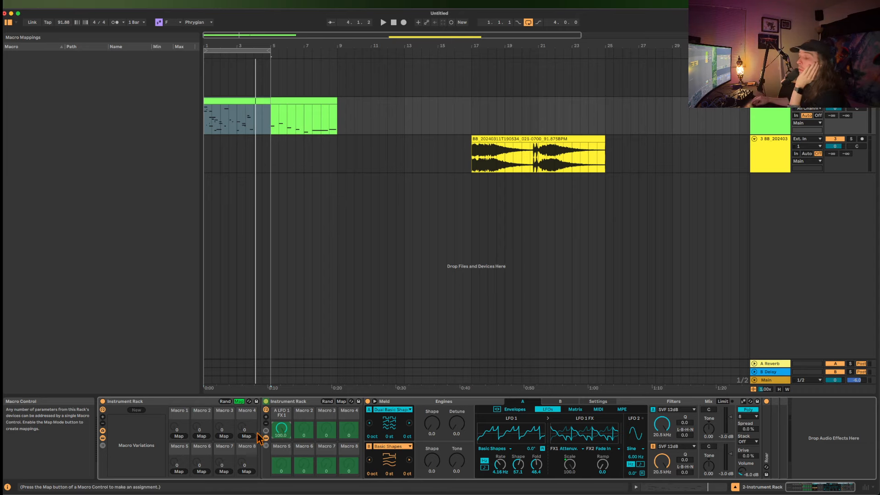
pyautogui.click(239, 402)
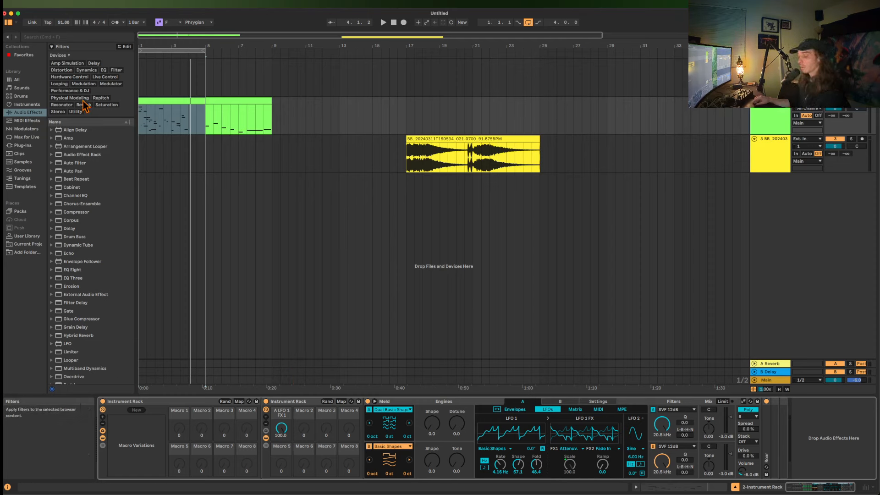
# Search the browser for LFO and add the LFO modulator to the MIDI track after the racks.
pyautogui.press('super+f')
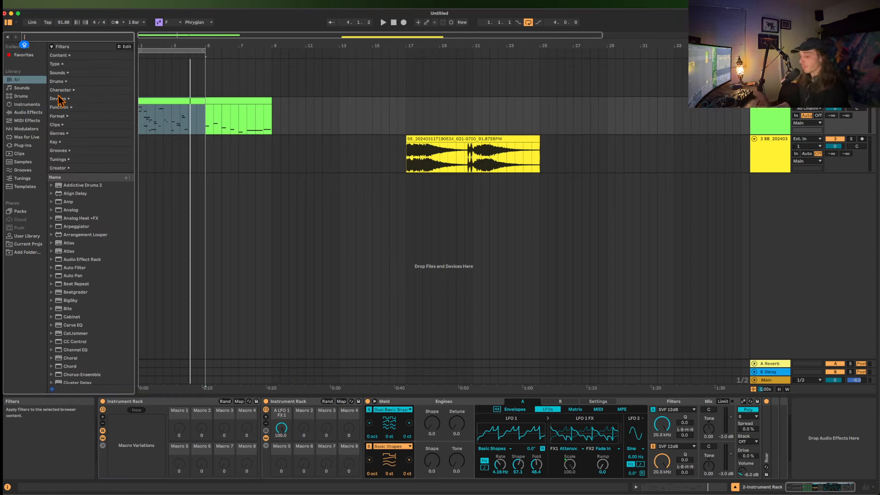
pyautogui.write('LFO')
pyautogui.click(81, 134)
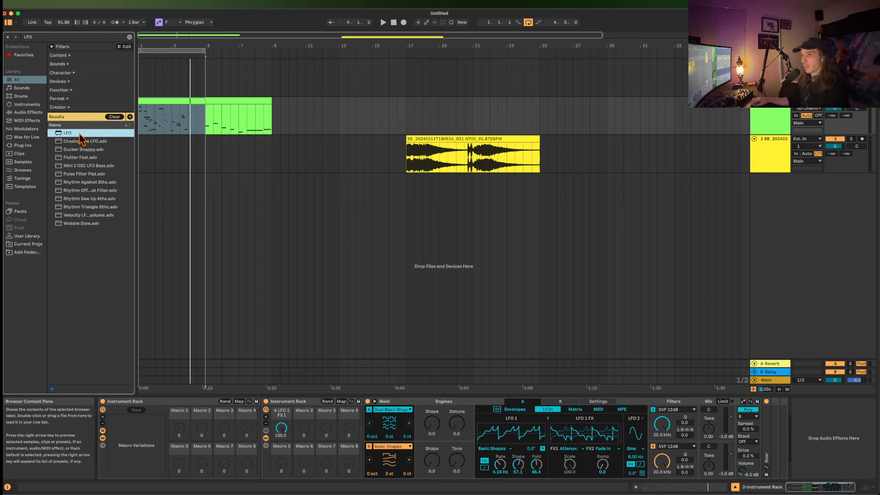
pyautogui.doubleClick(81, 136)
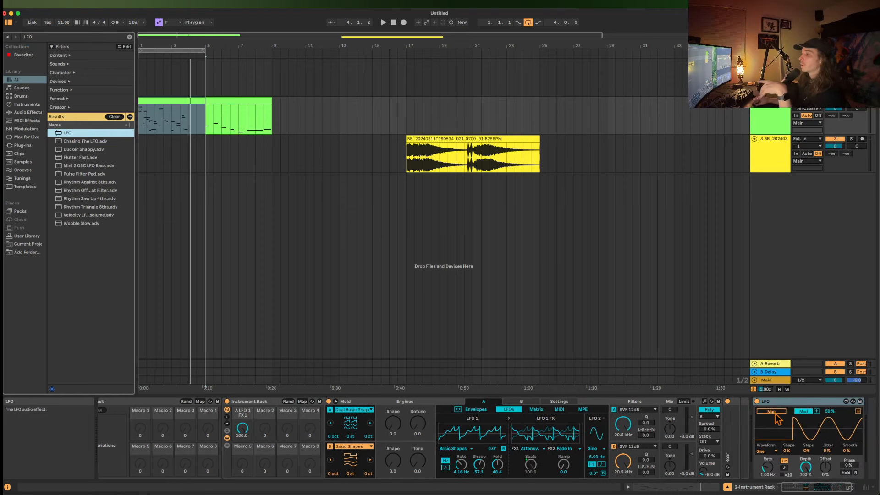
# Open the LFO's mapping list and map it to Meld's engine A LFO 1 Fold and Roar's filter Frequency.
pyautogui.click(858, 411)
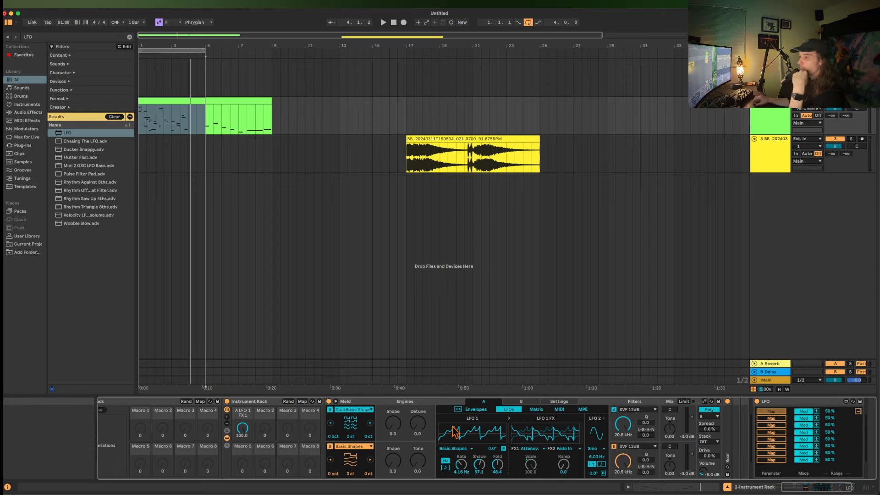
pyautogui.click(497, 465)
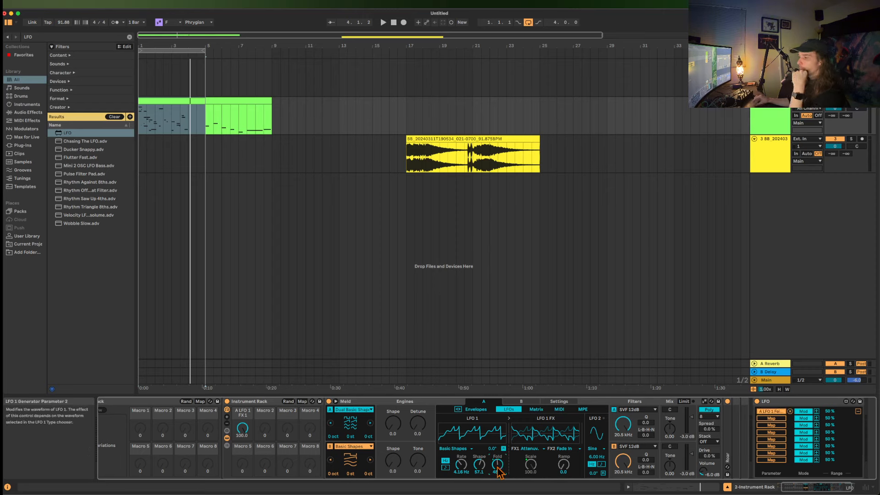
pyautogui.click(773, 419)
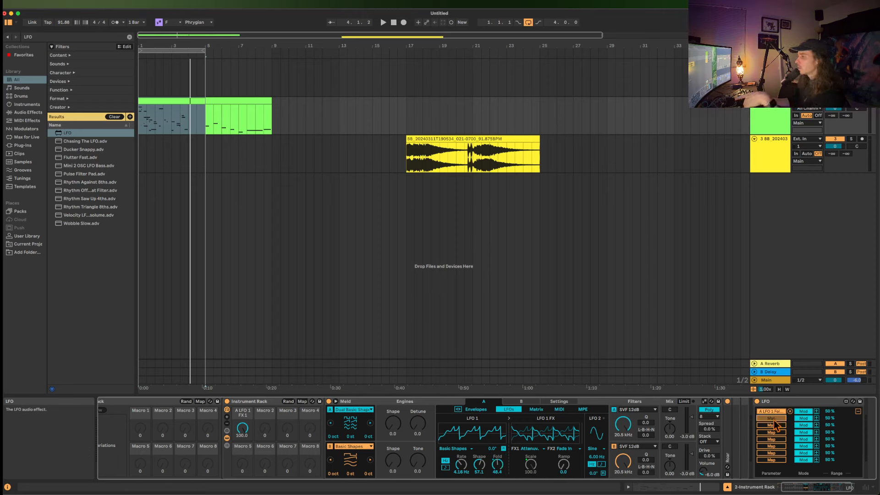
pyautogui.doubleClick(728, 435)
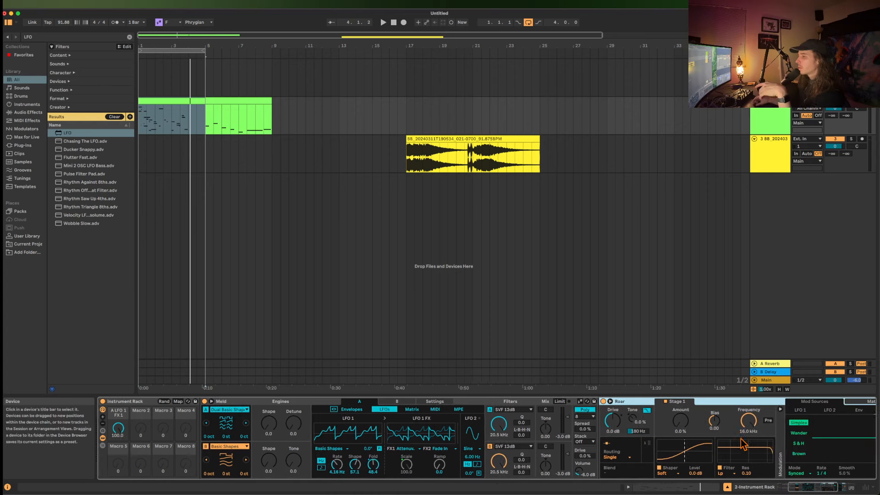
pyautogui.click(743, 443)
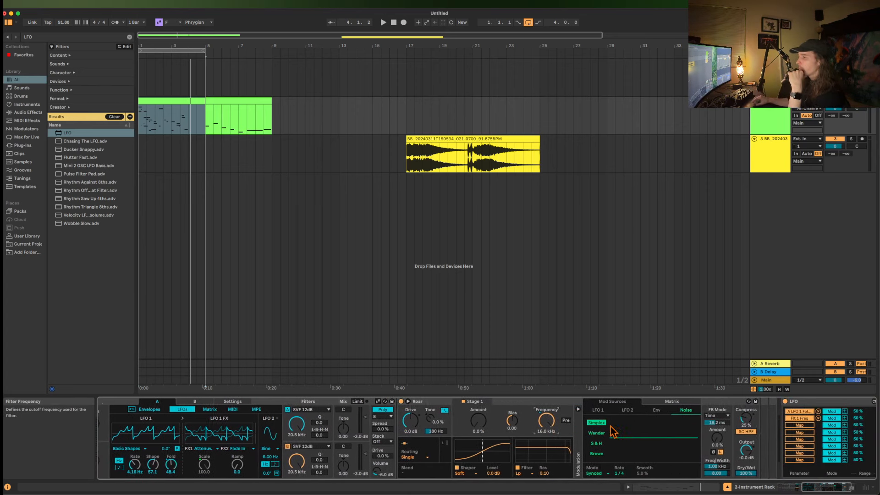
# Move the LFO device into the nested rack between Meld and Roar, and collapse it.
pyautogui.hscroll(1, 610, 426)
pyautogui.moveTo(795, 402); pyautogui.dragTo(314, 409)
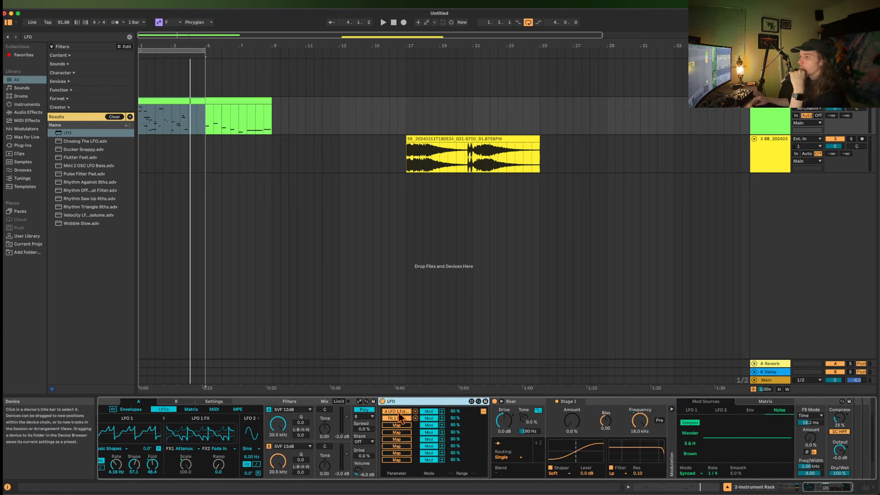
pyautogui.doubleClick(409, 403)
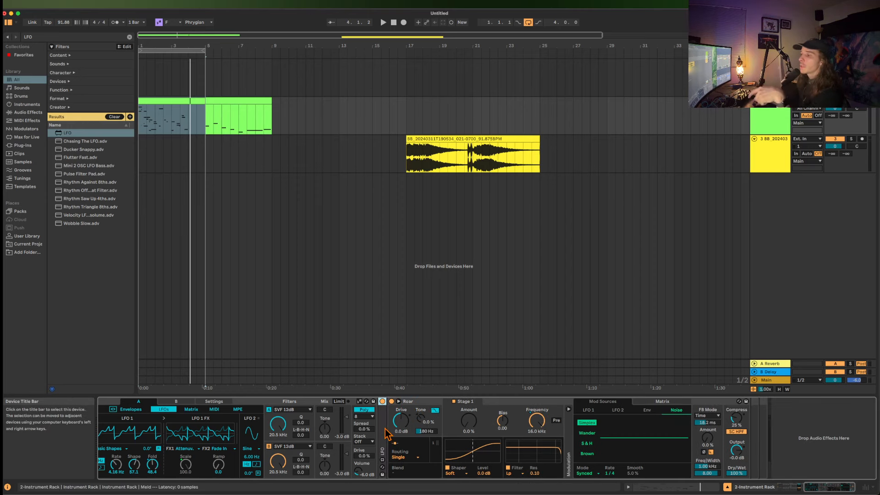
pyautogui.moveTo(384, 428); pyautogui.dragTo(284, 443)
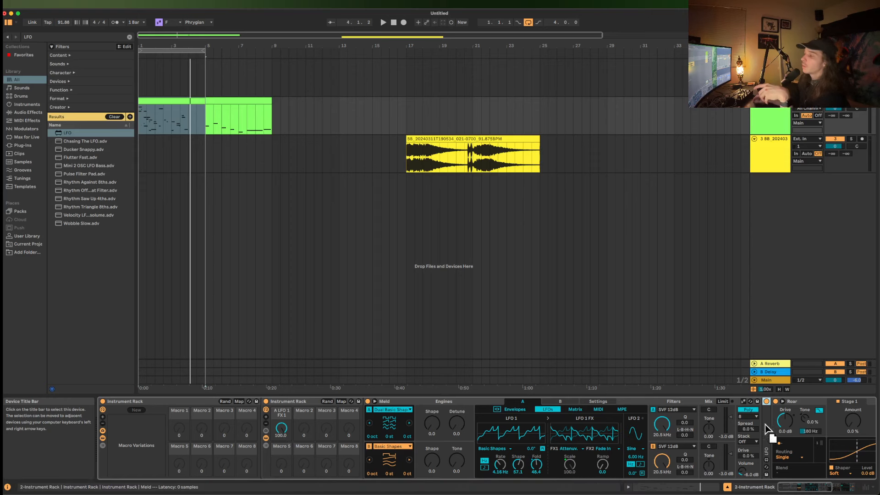
pyautogui.hscroll(7, 471, 409)
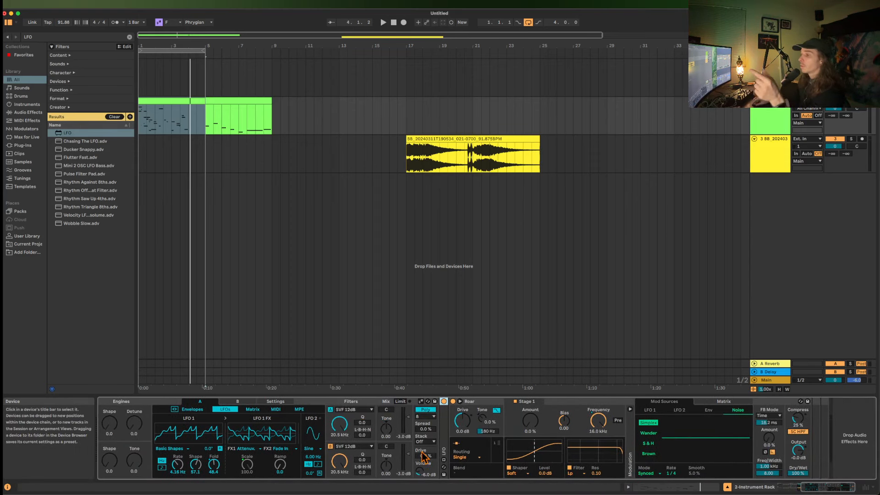
# Unfold the LFO device, collapse the nested rack, and add EQ Eight from the audio effects after it.
pyautogui.doubleClick(444, 421)
pyautogui.hscroll(-7, 478, 436)
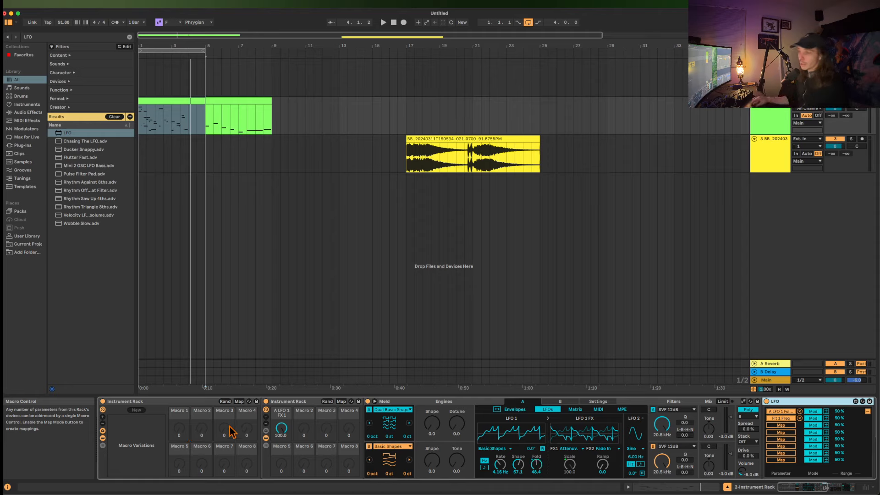
pyautogui.doubleClick(284, 402)
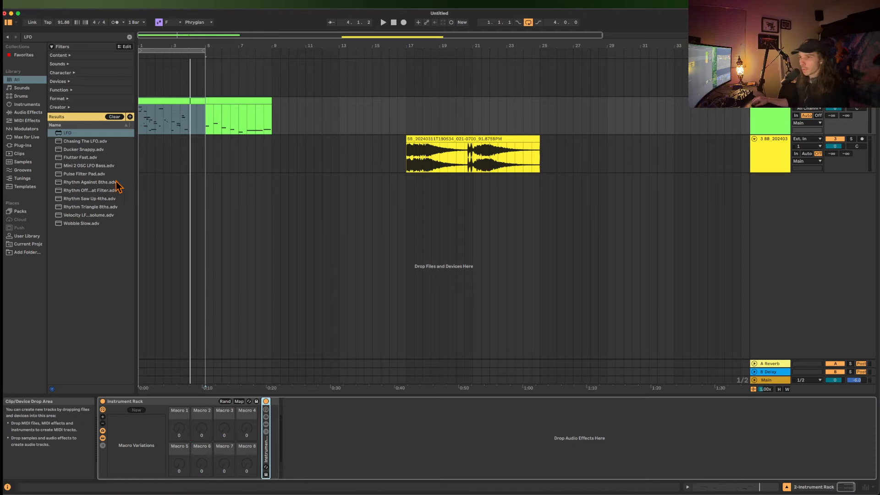
pyautogui.click(24, 112)
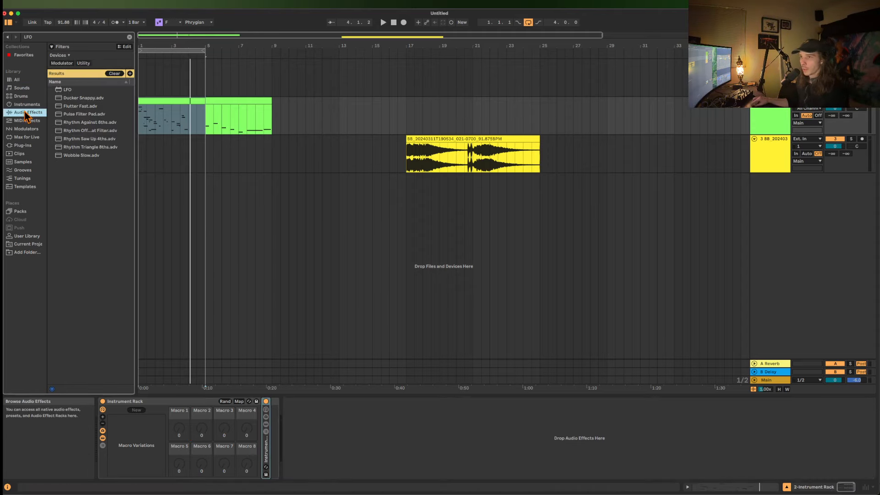
pyautogui.click(114, 73)
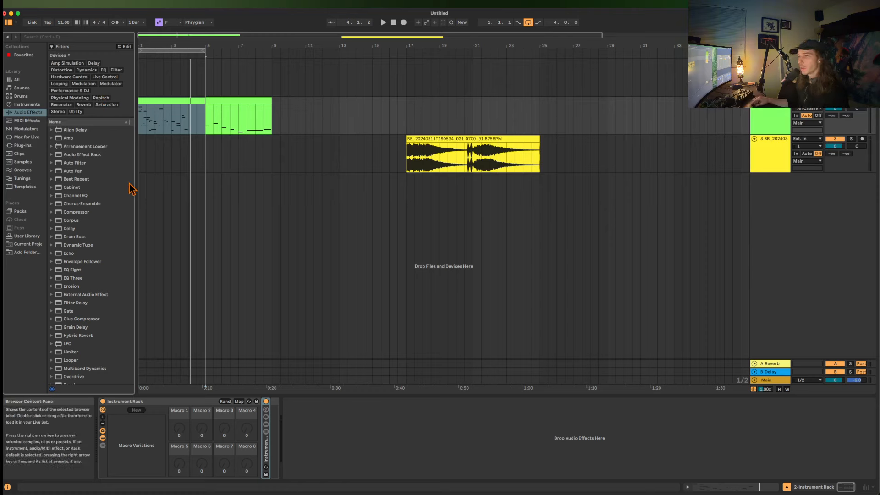
pyautogui.doubleClick(78, 270)
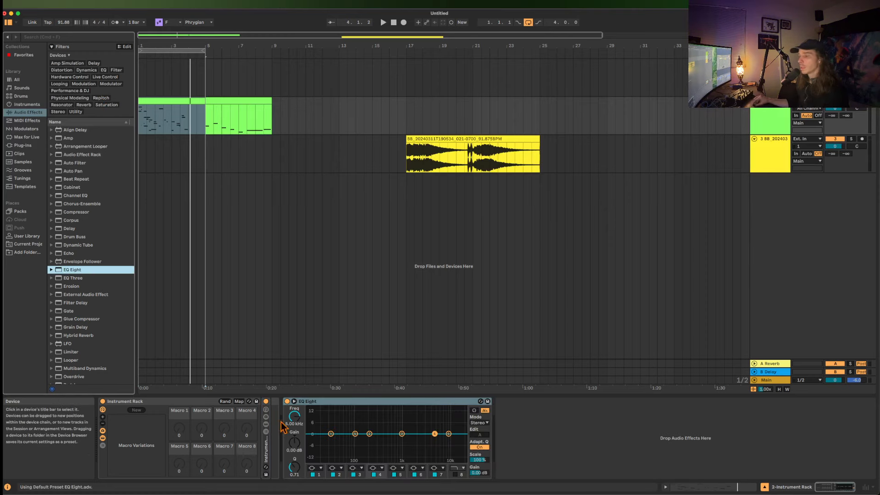
# Show the nested rack's devices and move an EQ Eight band to about 38 Hz with 15 dB gain.
pyautogui.click(274, 441)
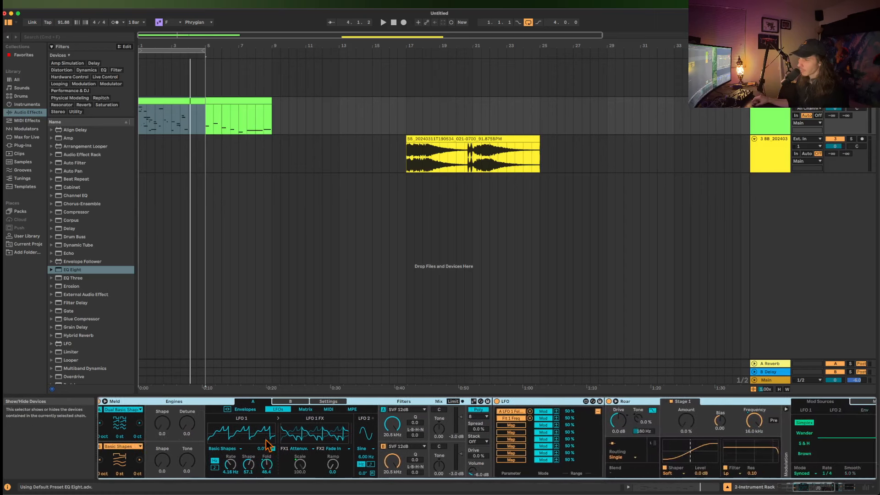
pyautogui.hscroll(10, 269, 445)
pyautogui.hscroll(-1, 271, 446)
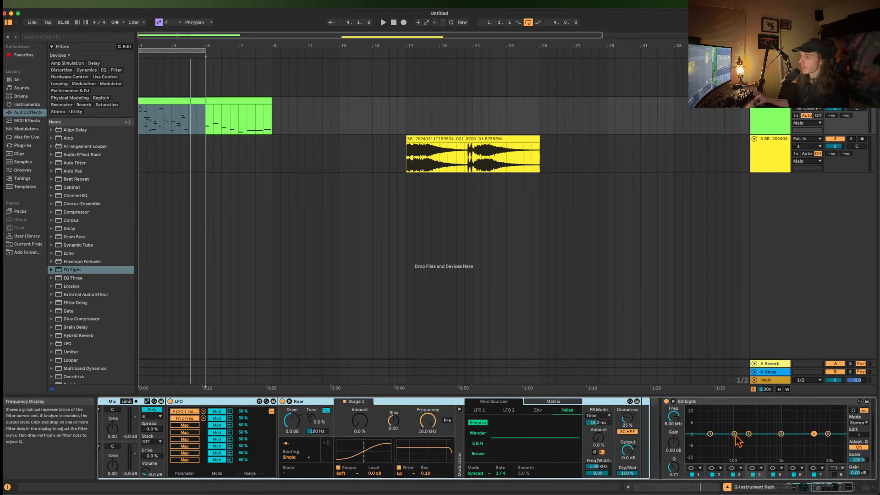
pyautogui.moveTo(735, 434); pyautogui.dragTo(715, 408)
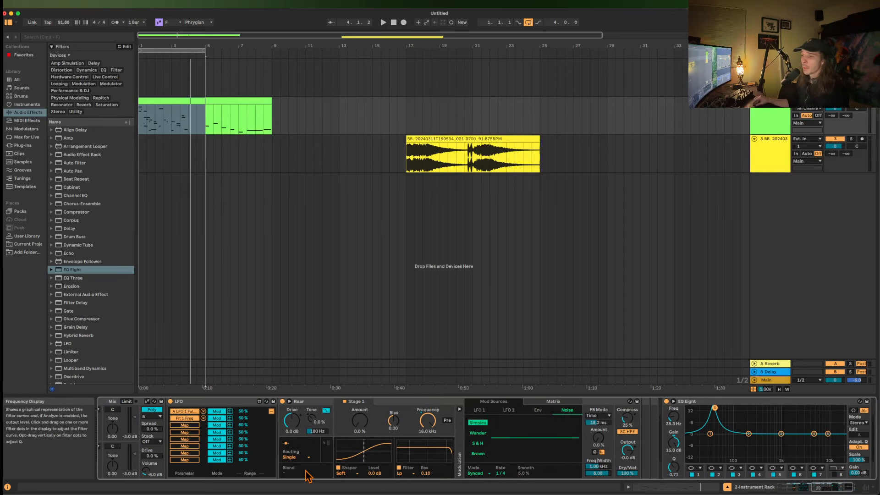
# Map the LFO to the boosted EQ Eight band's frequency in Remote mode, with the maximum at 69%.
pyautogui.click(193, 426)
pyautogui.click(672, 418)
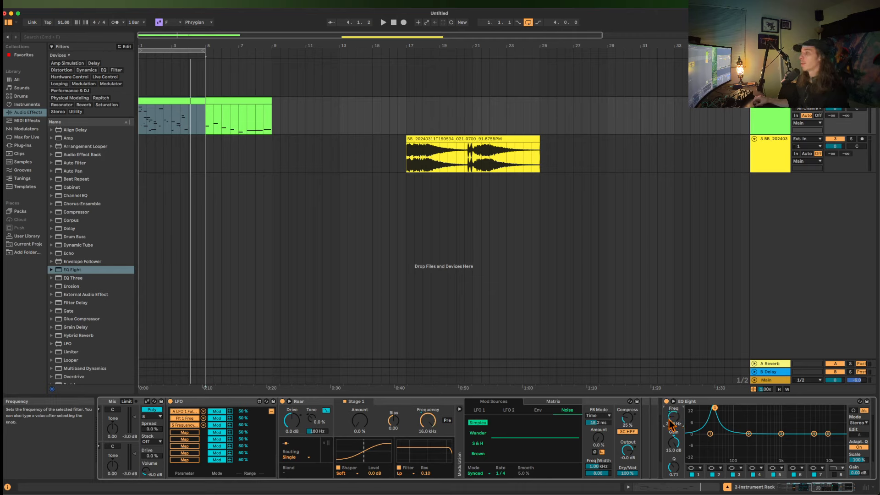
pyautogui.click(216, 424)
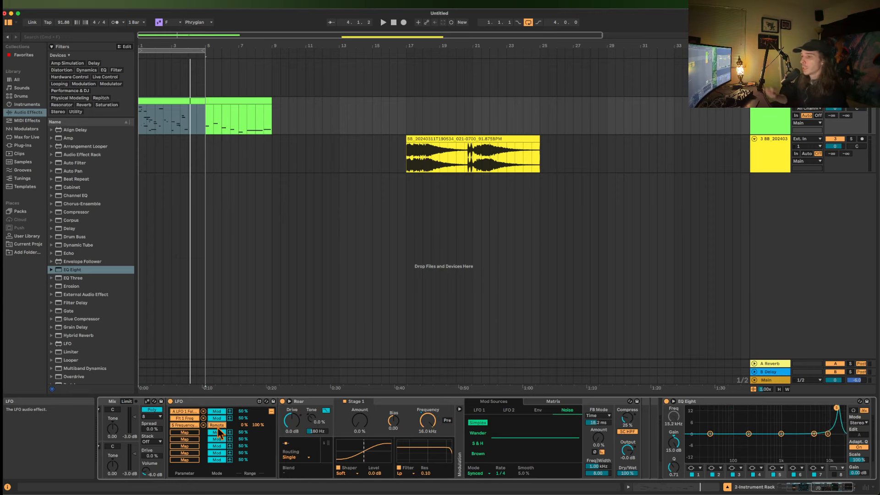
pyautogui.hscroll(-3, 218, 428)
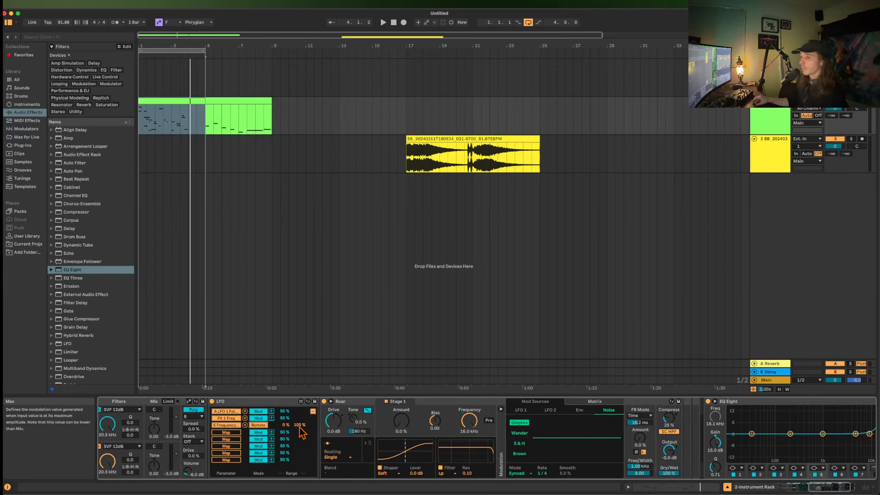
pyautogui.moveTo(300, 431); pyautogui.dragTo(292, 433)
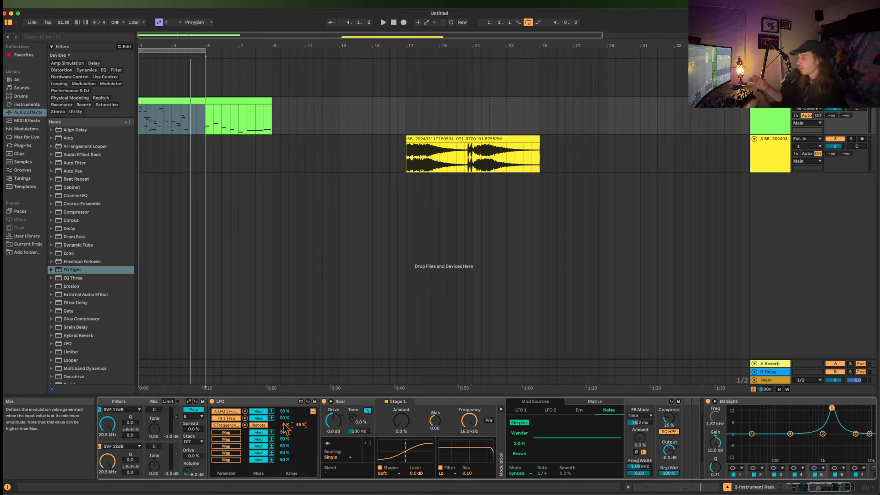
# Check the nested rack's macro mappings and leave mapping mode.
pyautogui.hscroll(-10, 286, 429)
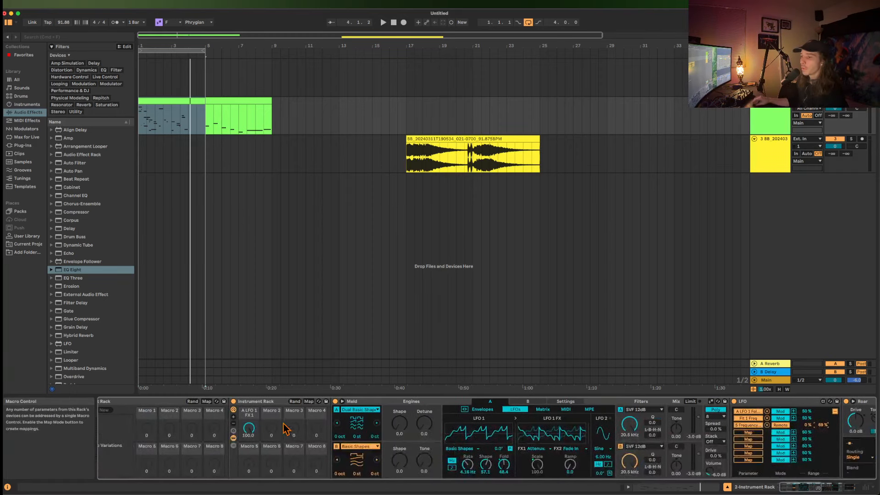
pyautogui.click(308, 401)
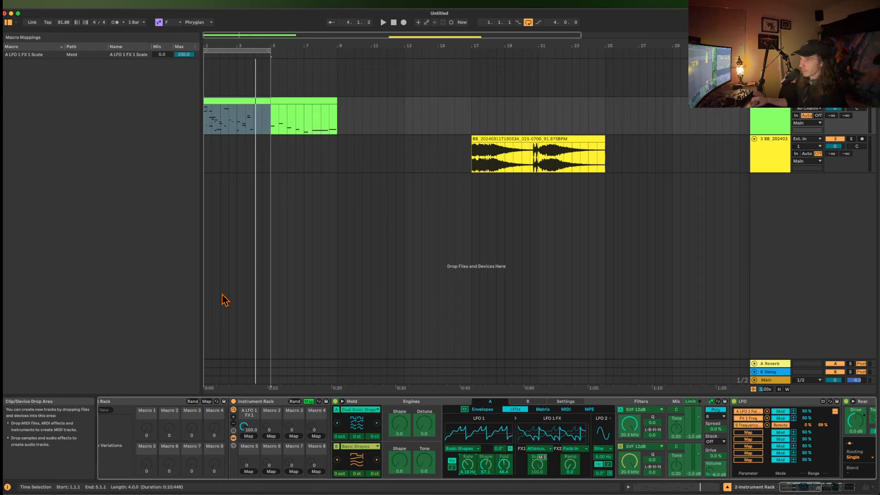
pyautogui.click(310, 402)
# Collapse the nested rack, delete EQ Eight, and unfold the rack again.
pyautogui.doubleClick(256, 402)
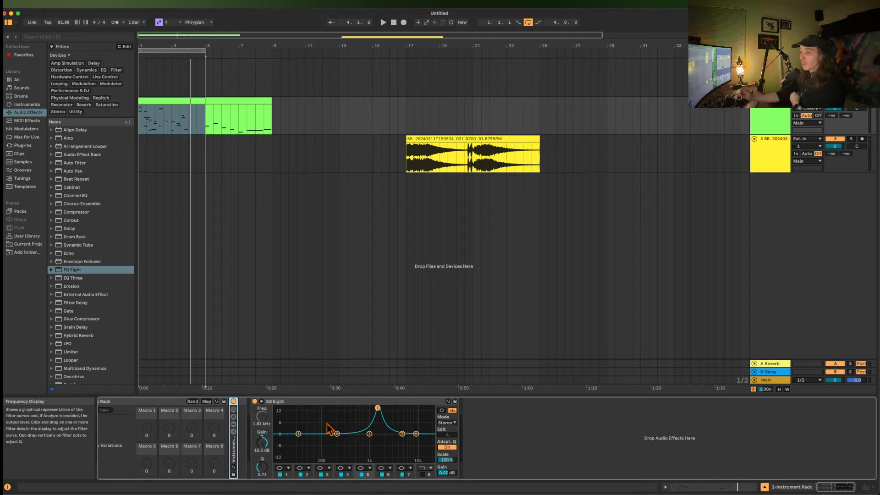
pyautogui.click(315, 406)
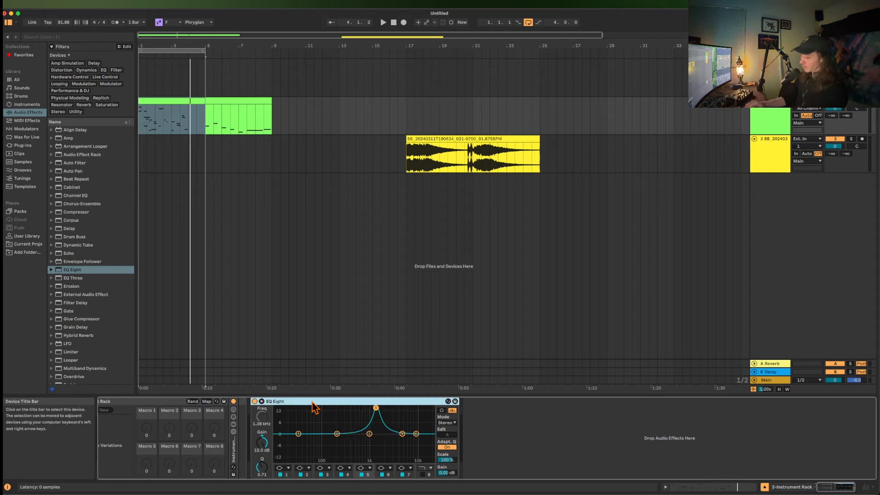
pyautogui.press('Delete')
pyautogui.doubleClick(266, 448)
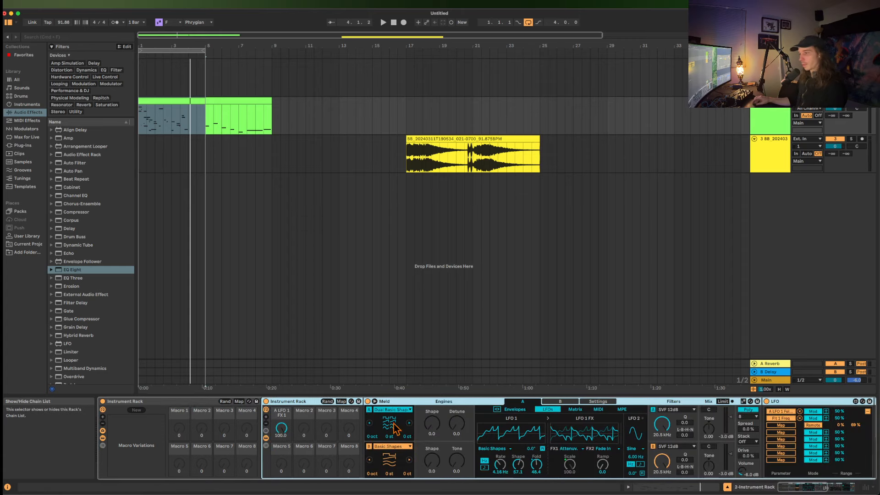
# Examine the settings of Meld, LFO and Roar along the nested rack's device chain.
pyautogui.hscroll(10, 396, 428)
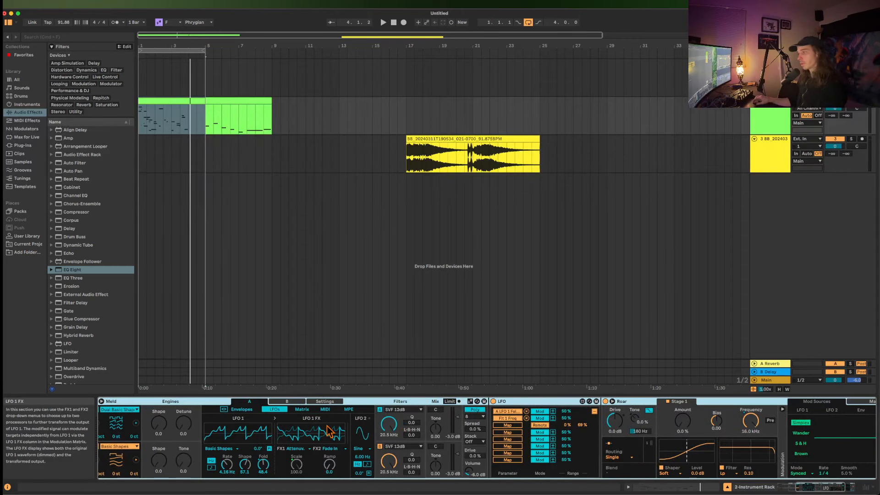
pyautogui.hscroll(3, 739, 412)
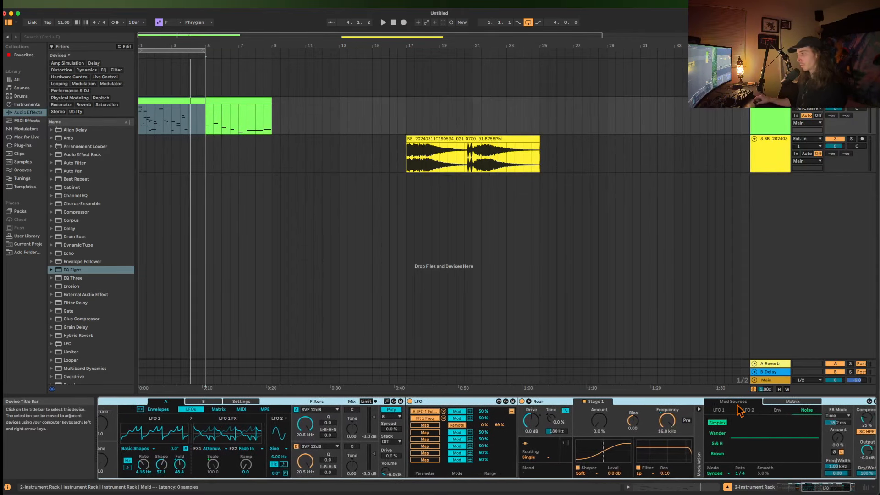
pyautogui.hscroll(1, 740, 411)
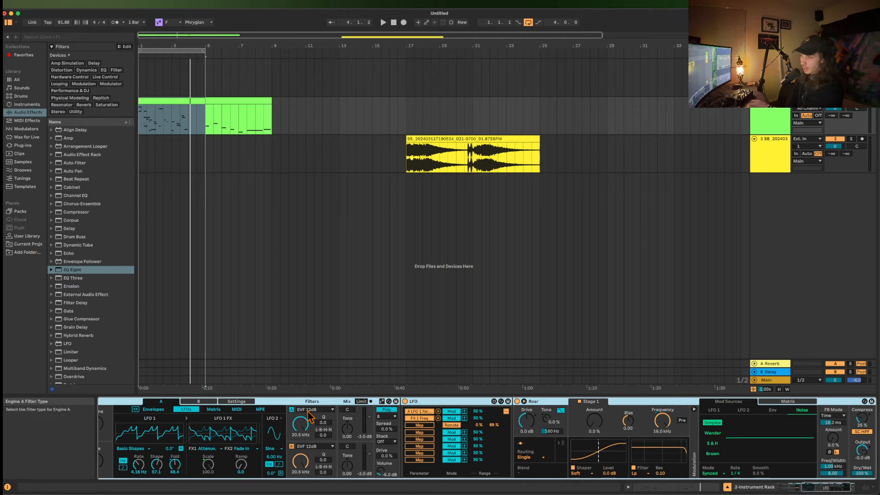
pyautogui.moveTo(323, 435); pyautogui.dragTo(324, 395)
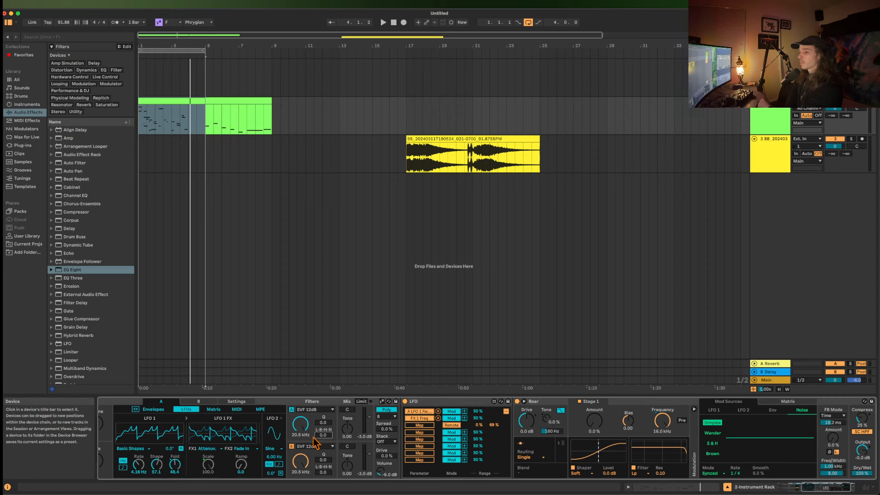
pyautogui.hscroll(-5, 313, 442)
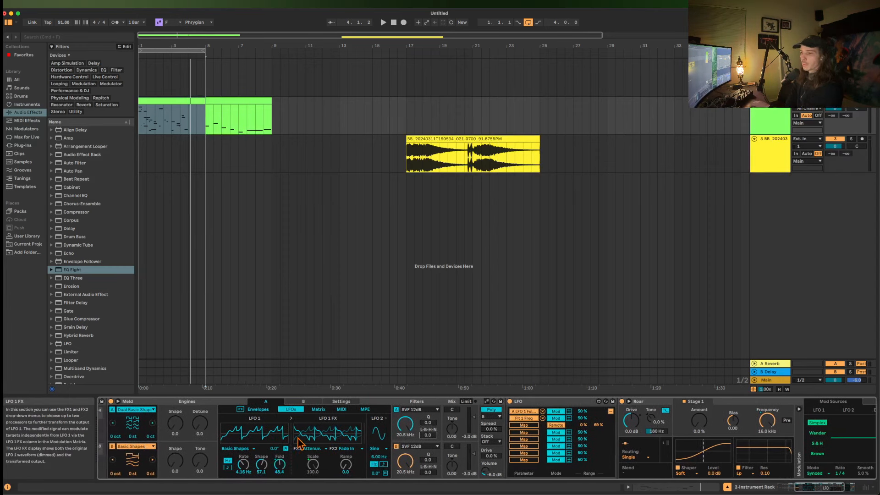
pyautogui.hscroll(-3, 288, 441)
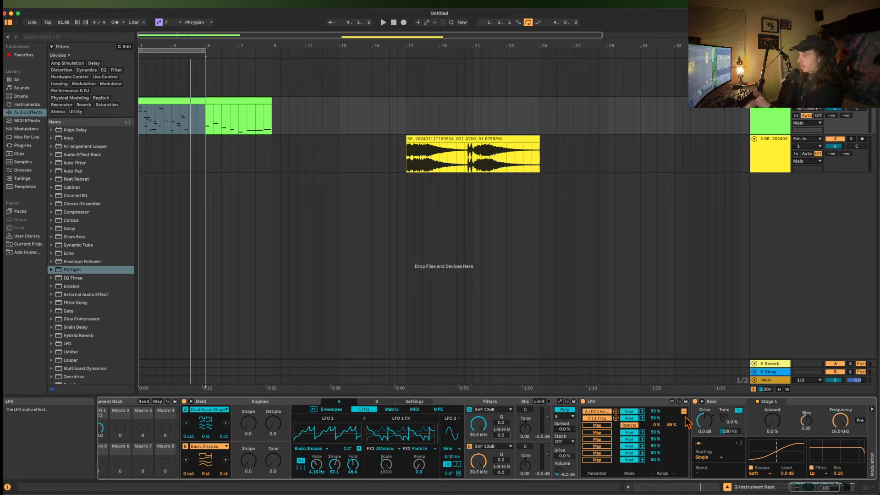
# Delete the LFO device between Meld and Roar.
pyautogui.hscroll(3, 687, 421)
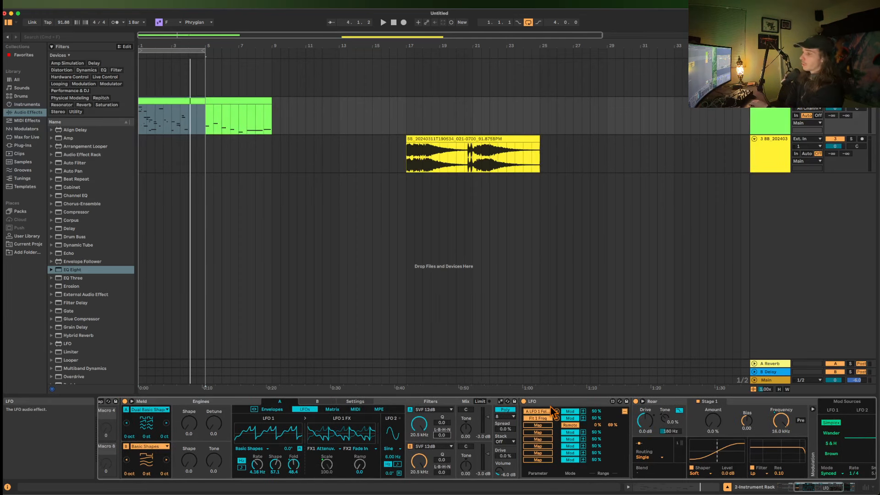
pyautogui.click(541, 401)
pyautogui.press('Delete')
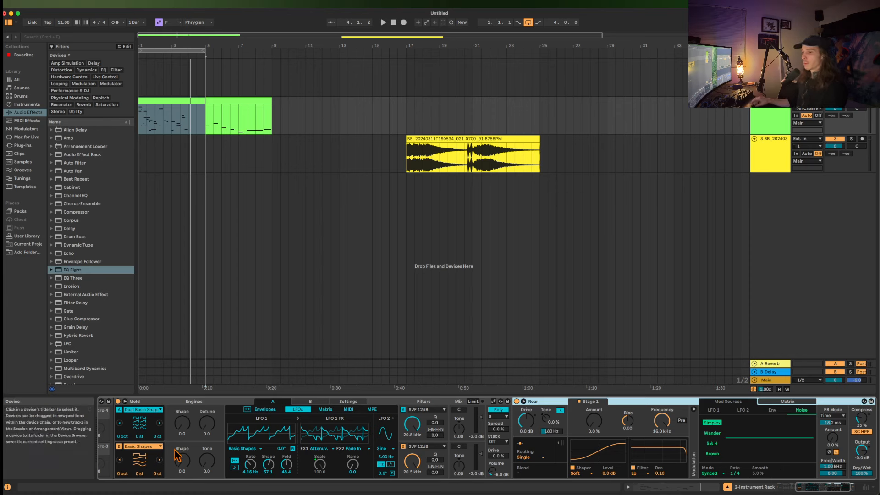
# Look at Meld's engine B LFO settings, return to engine A, and raise engine A's oscillator Shape to 100.
pyautogui.hscroll(-2, 197, 476)
pyautogui.click(348, 405)
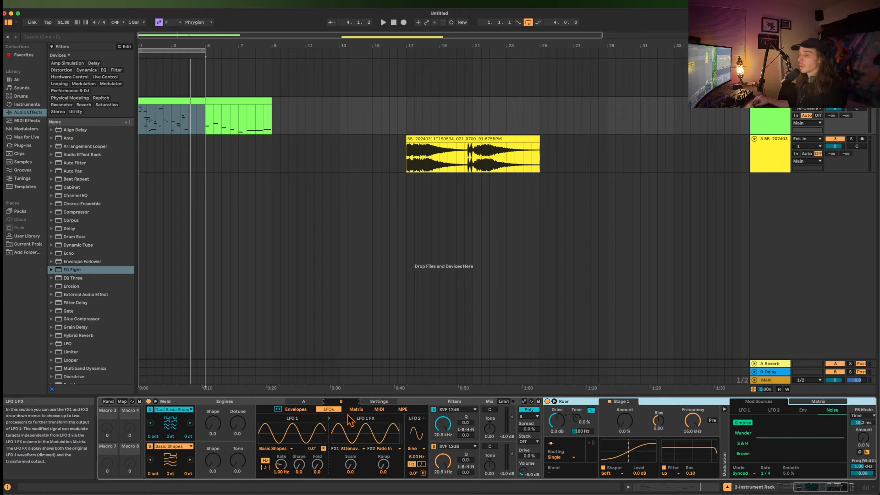
pyautogui.click(311, 406)
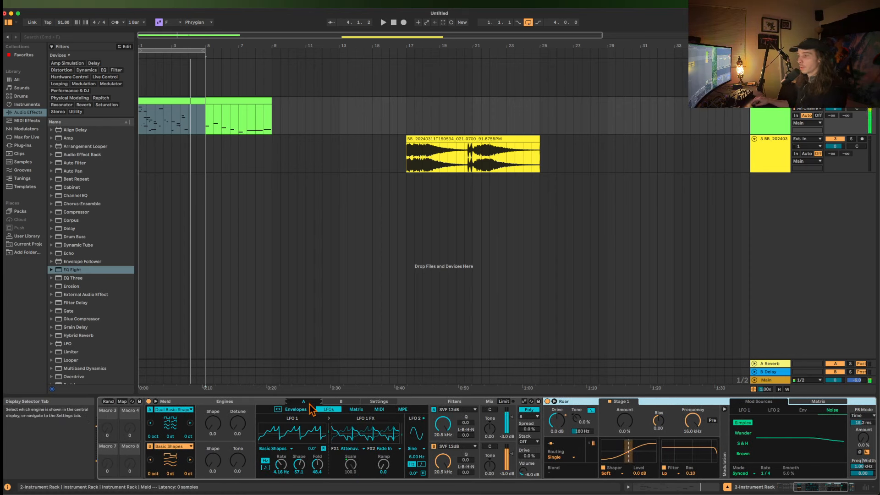
pyautogui.moveTo(220, 435); pyautogui.dragTo(220, 394)
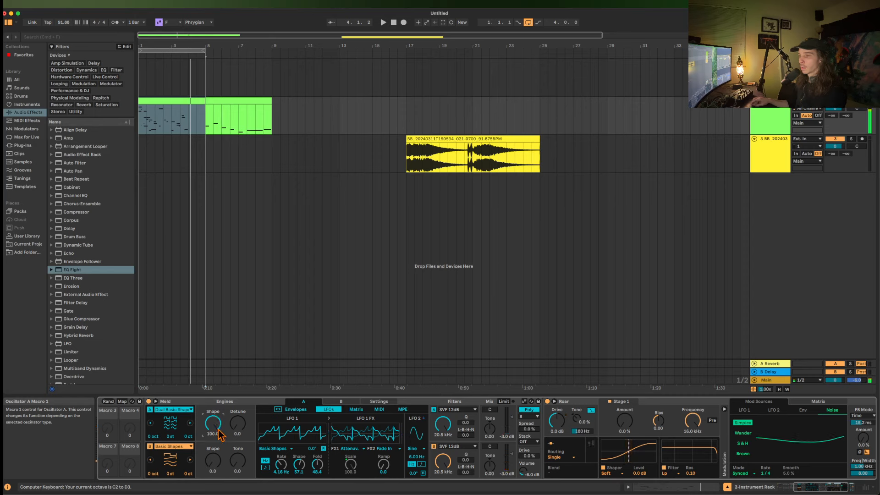
# Switch Meld's engine B to Dual Basic Shapes with Detune about 4.8 and Shape 37.3, lowering the computer keyboard's octave to C0.
pyautogui.moveTo(198, 464); pyautogui.dragTo(198, 421)
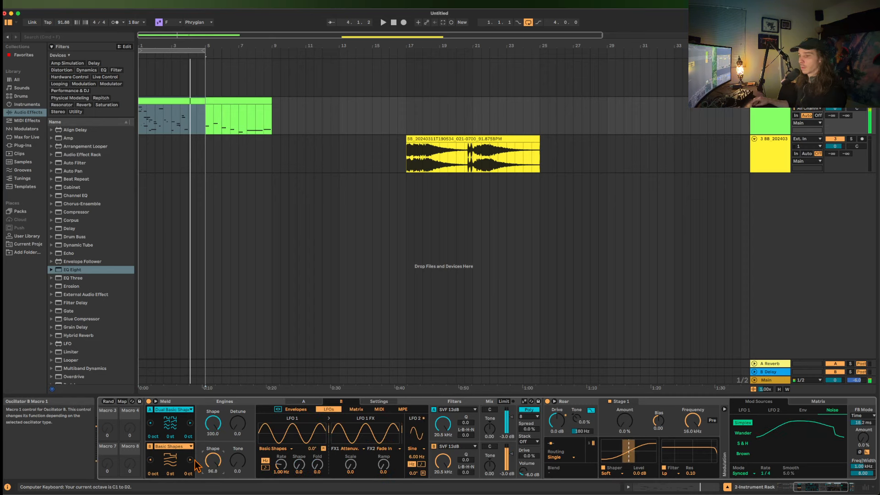
pyautogui.click(190, 460)
pyautogui.moveTo(238, 463)
pyautogui.mouseDown()
pyautogui.moveTo(238, 453)
pyautogui.moveTo(235, 473)
pyautogui.mouseUp()
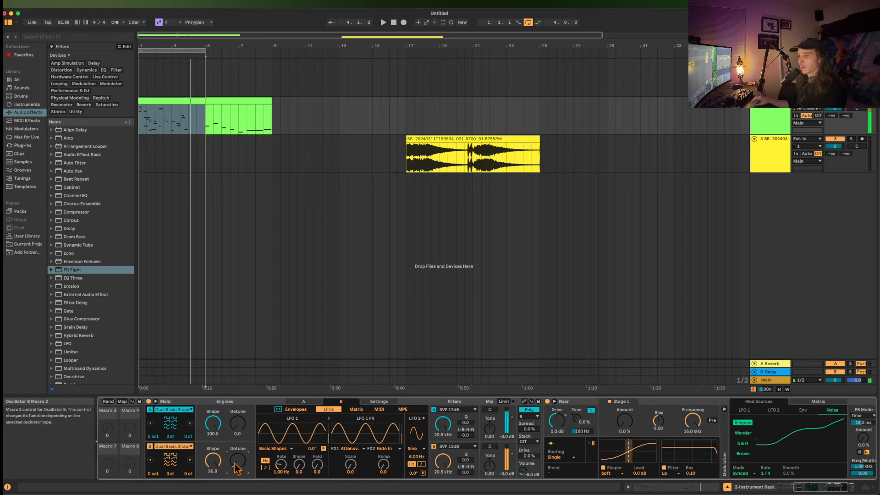
pyautogui.press('z')
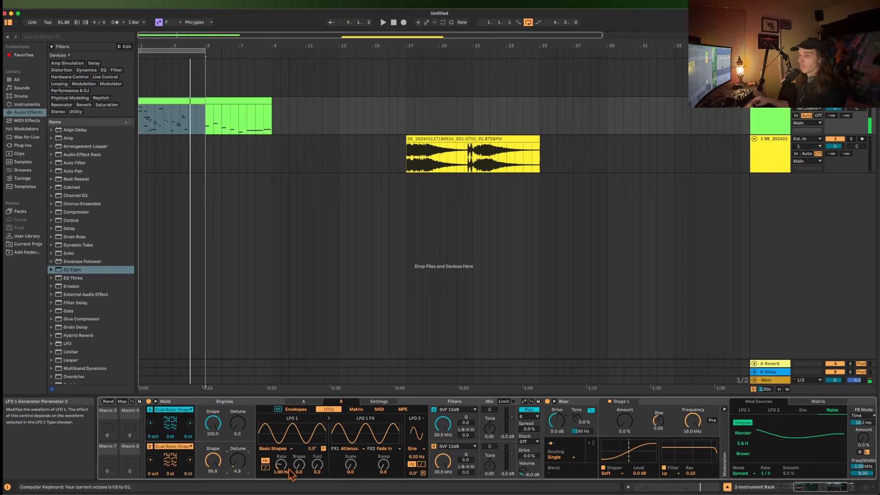
pyautogui.moveTo(212, 460); pyautogui.dragTo(213, 475)
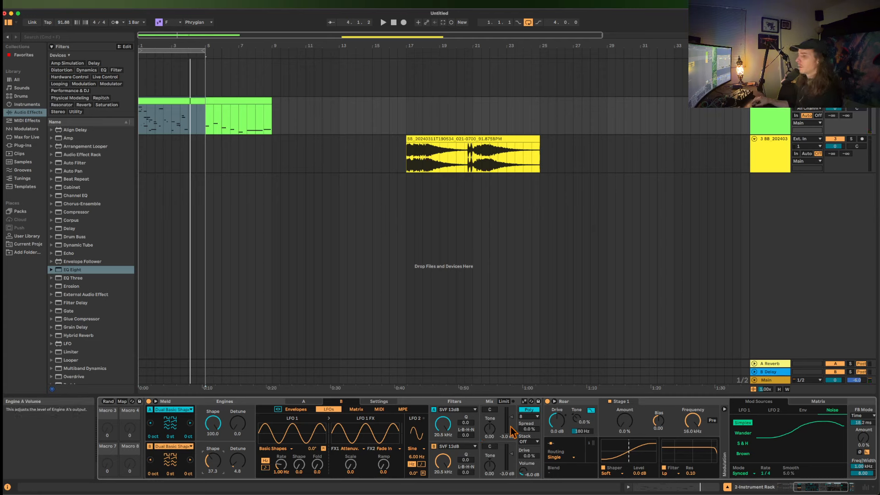
# Set Meld's Stack to 2 voices and raise Spread to about 37%.
pyautogui.click(532, 441)
pyautogui.click(530, 455)
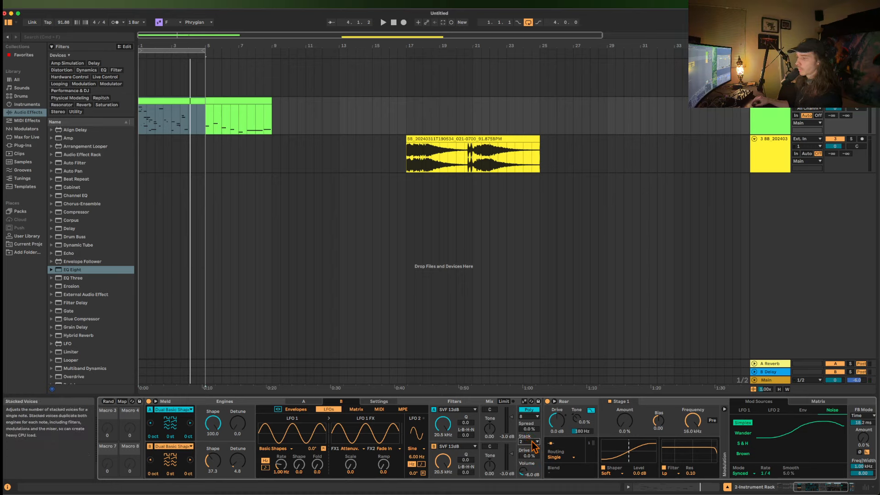
pyautogui.click(530, 441)
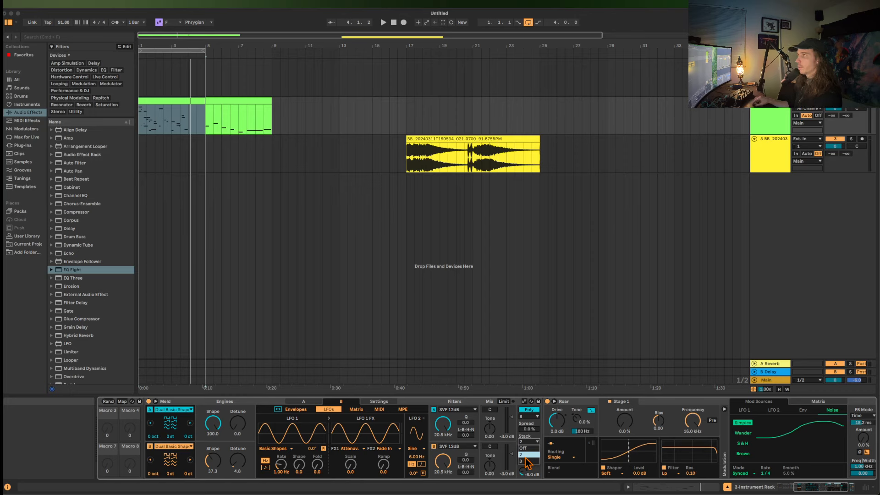
pyautogui.click(526, 457)
pyautogui.moveTo(527, 429); pyautogui.dragTo(527, 414)
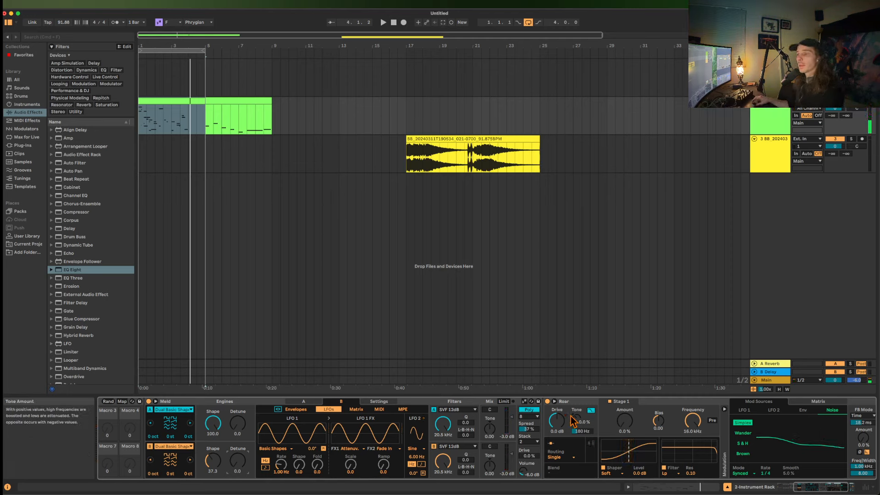
# Search the browser for Utility, insert it between Meld and Roar, and turn on its Mono switch.
pyautogui.click(67, 37)
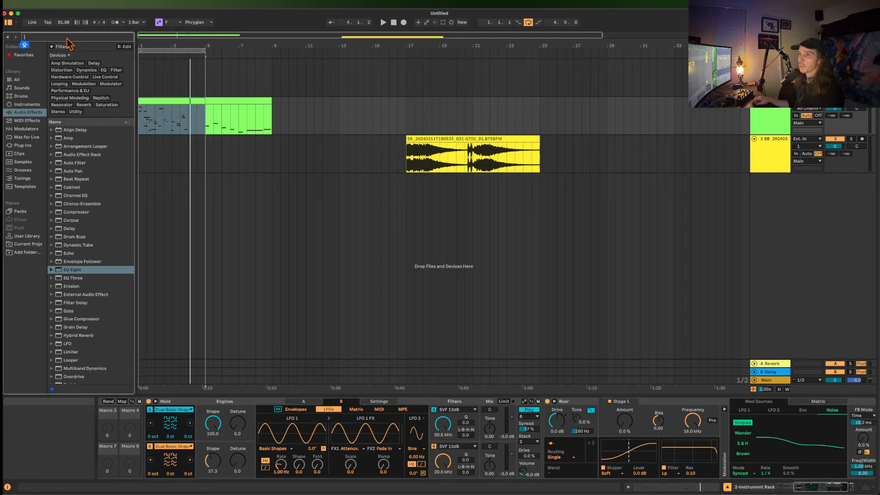
pyautogui.write('UTIL')
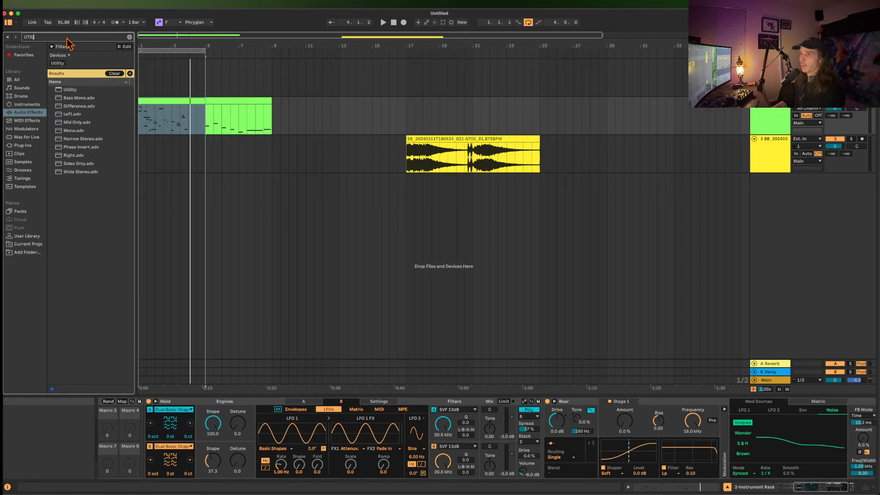
pyautogui.moveTo(65, 89); pyautogui.dragTo(542, 434)
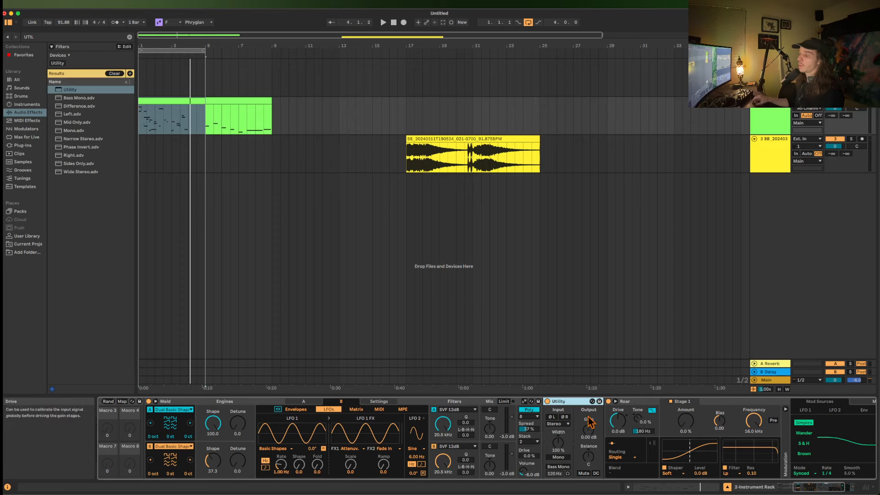
pyautogui.click(559, 457)
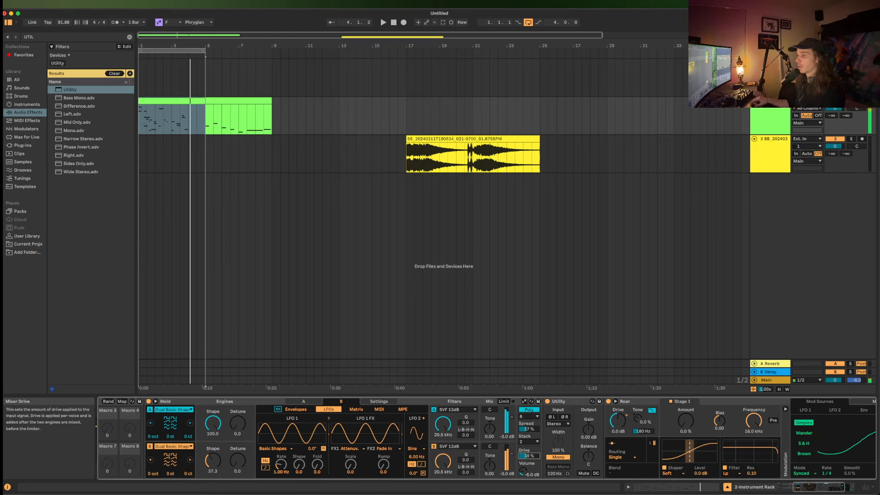
# Raise Meld's Drive to about 41% and Volume to about -2.6 dB, and set Spread to about 27%.
pyautogui.moveTo(526, 456); pyautogui.dragTo(526, 437)
pyautogui.moveTo(524, 471); pyautogui.dragTo(539, 416)
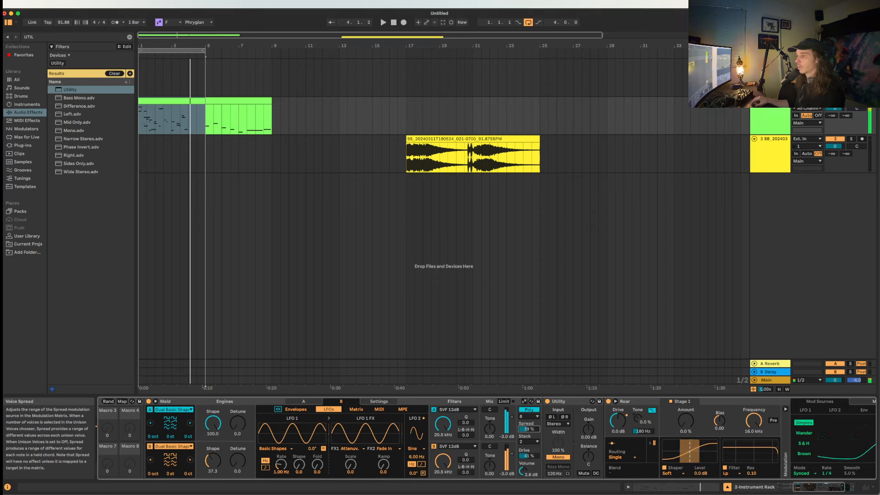
pyautogui.moveTo(528, 429); pyautogui.dragTo(528, 445)
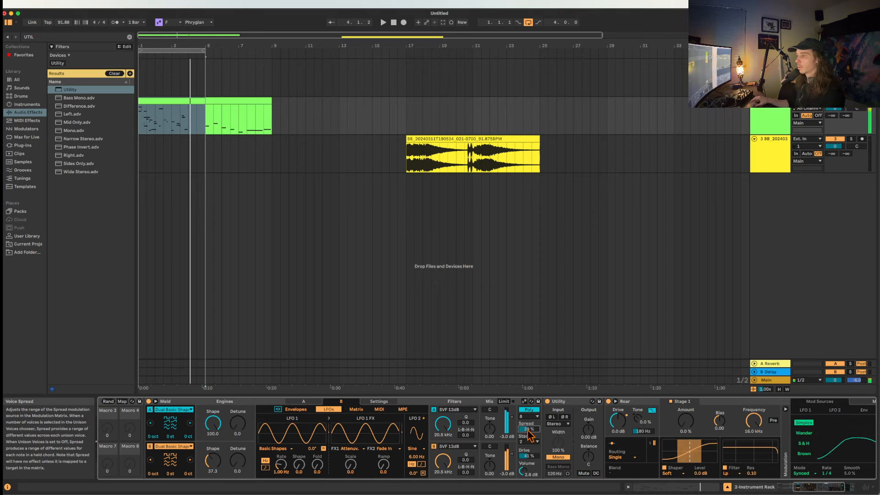
pyautogui.doubleClick(573, 402)
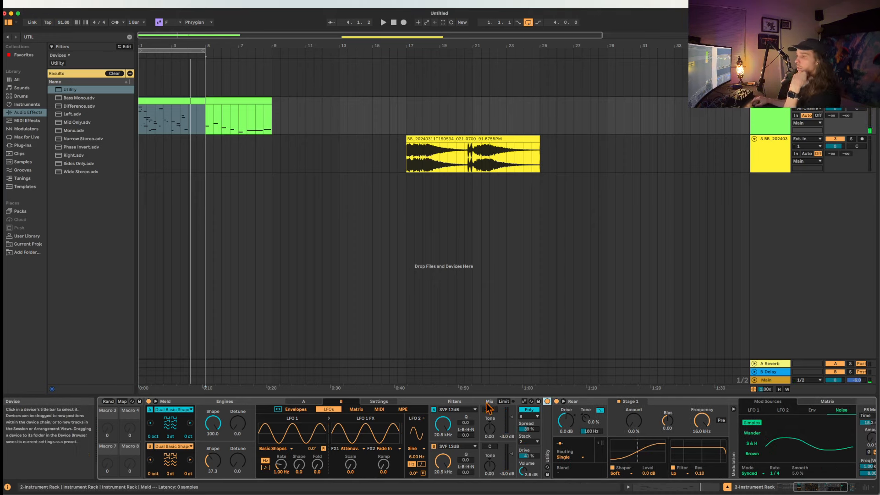
pyautogui.doubleClick(550, 424)
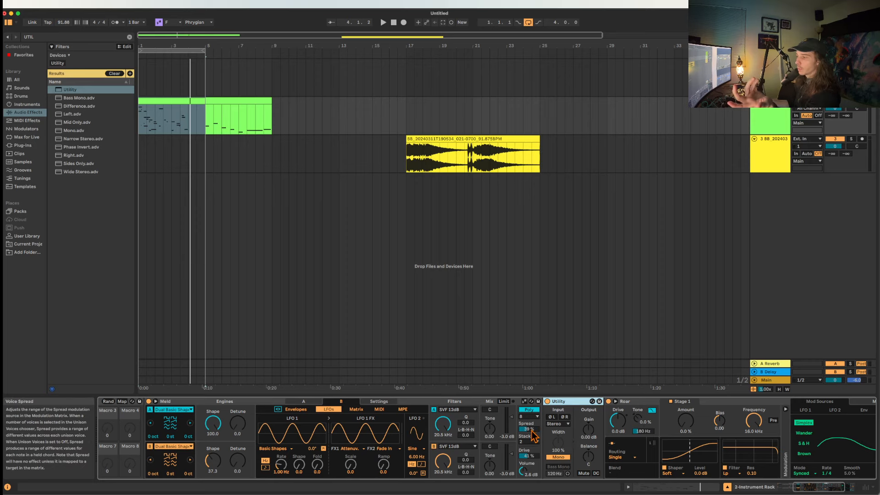
pyautogui.moveTo(527, 430); pyautogui.dragTo(527, 440)
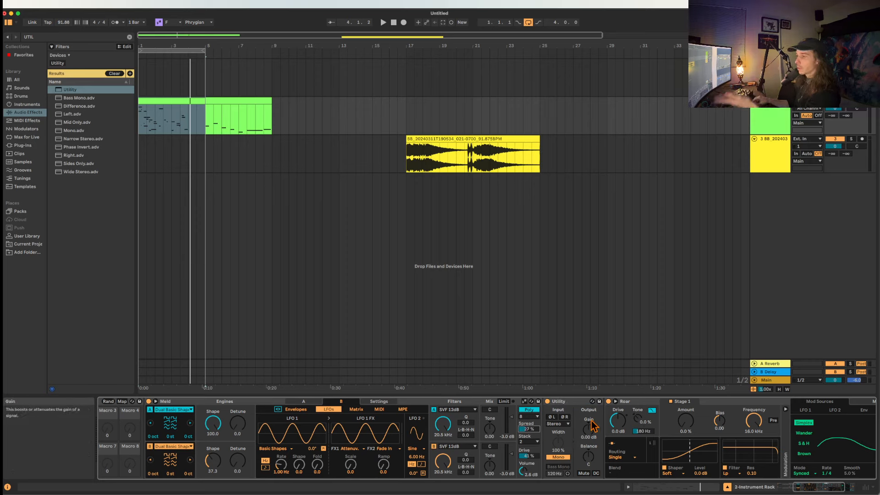
# Collapse the Utility device, and briefly fold and unfold Meld.
pyautogui.doubleClick(575, 403)
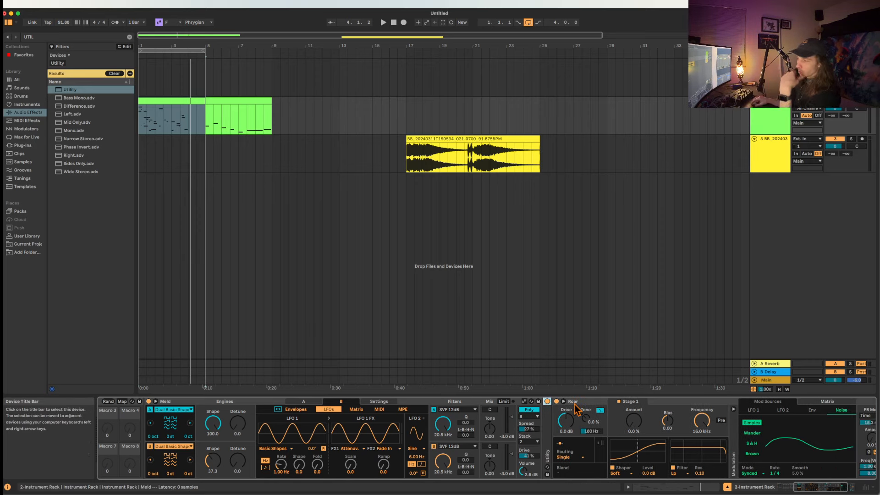
pyautogui.doubleClick(417, 402)
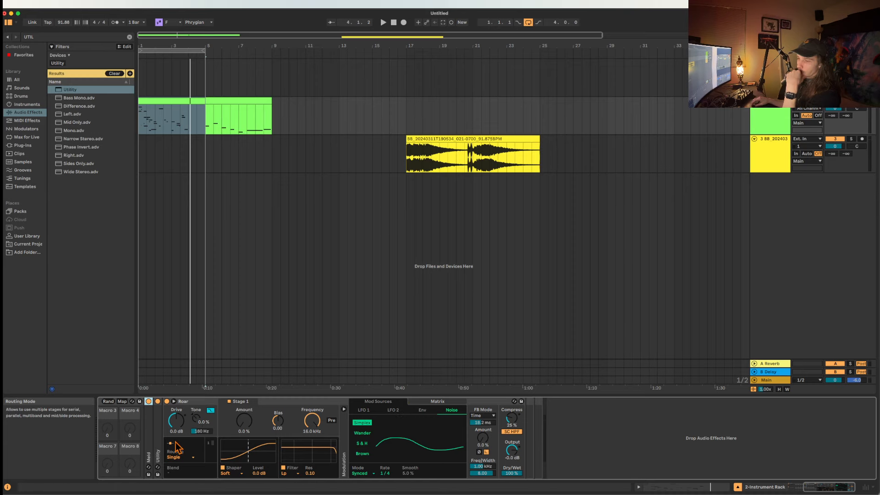
pyautogui.doubleClick(148, 456)
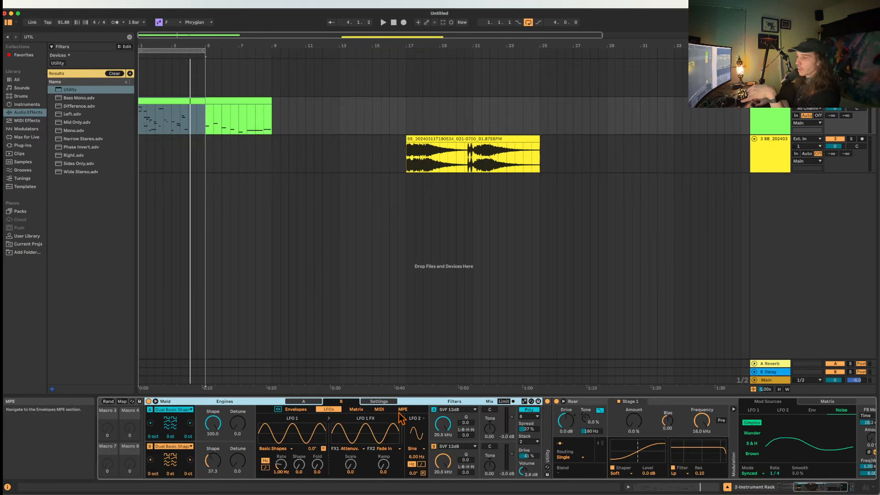
# Examine Meld's modulation matrix for engines B and A, then engine A's LFO settings and the surrounding rack macros.
pyautogui.click(362, 411)
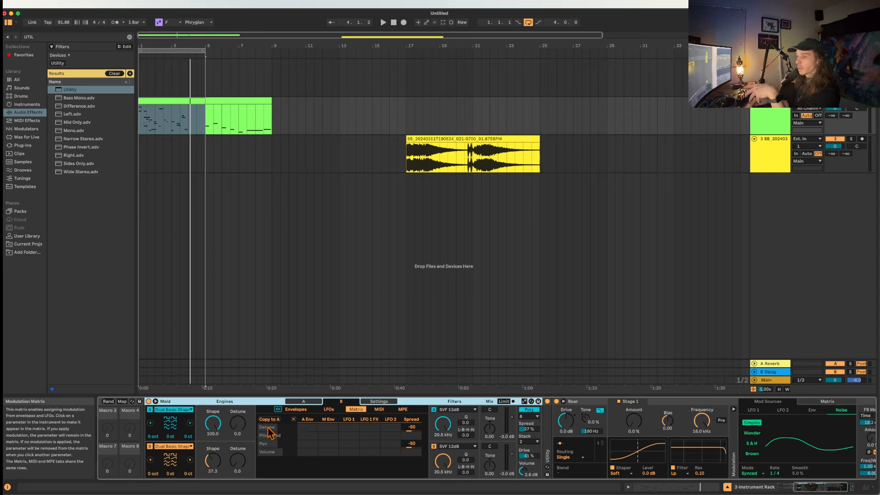
pyautogui.click(304, 401)
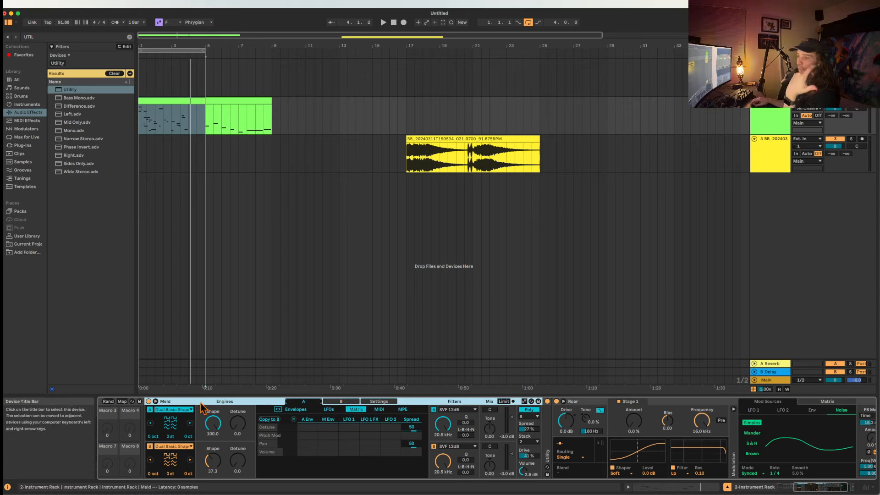
pyautogui.click(328, 409)
pyautogui.moveTo(316, 467); pyautogui.dragTo(299, 464)
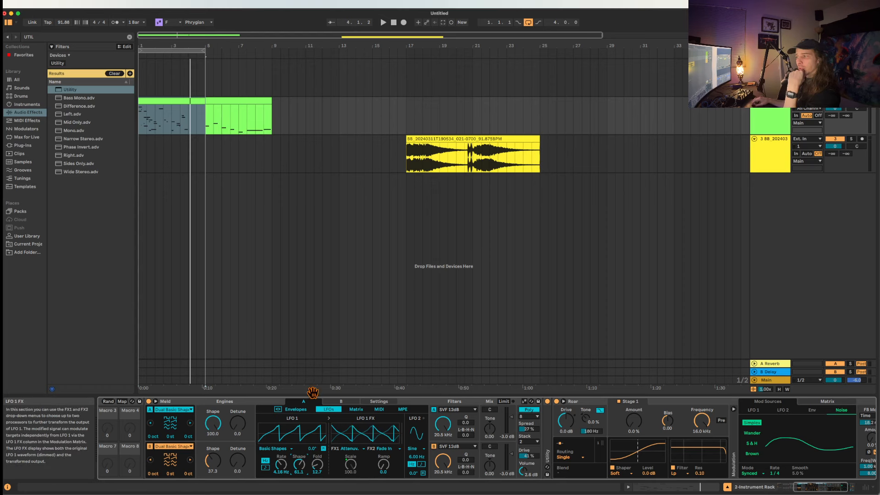
pyautogui.hscroll(-5, 316, 433)
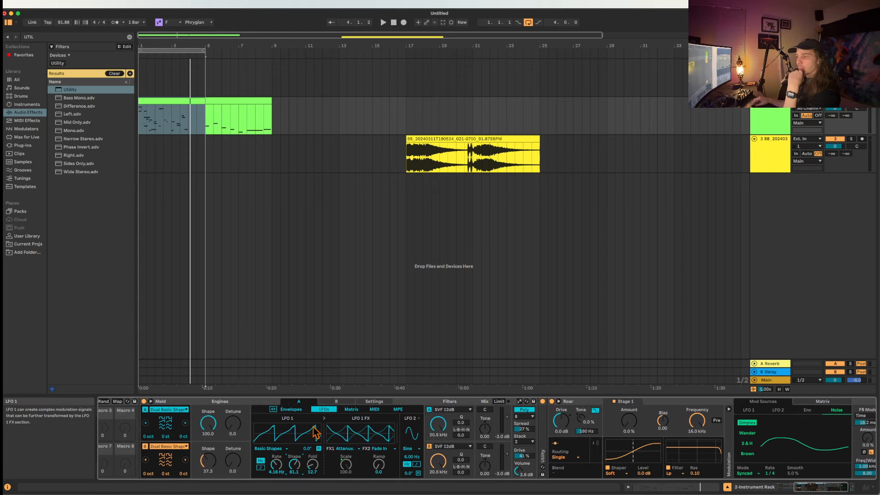
pyautogui.hscroll(-3, 316, 433)
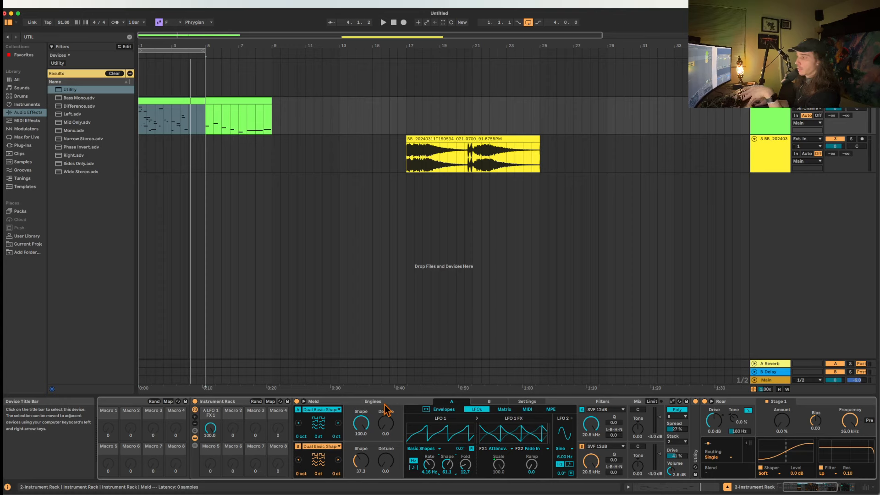
# Turn on Meld's limiter and collapse the Meld device.
pyautogui.click(653, 402)
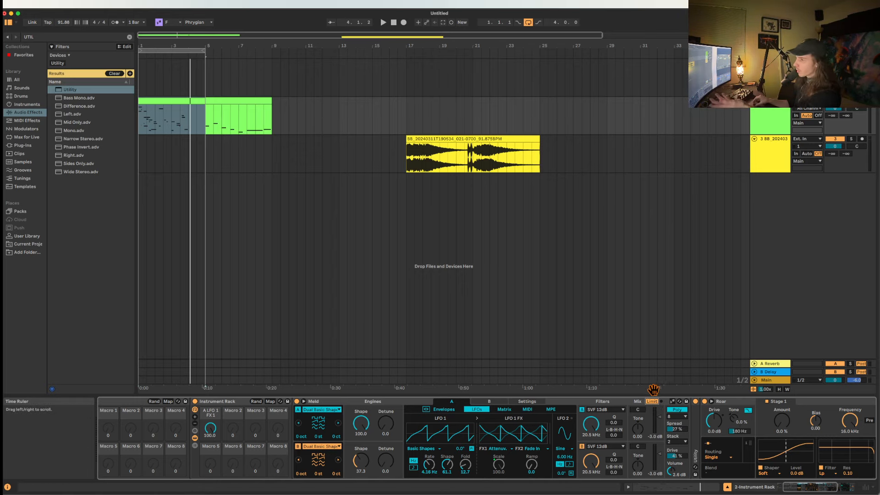
pyautogui.click(344, 404)
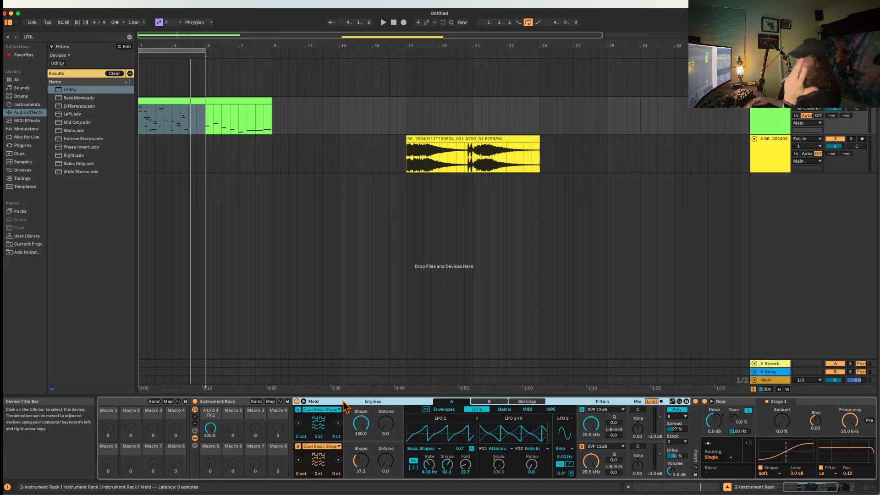
pyautogui.doubleClick(343, 403)
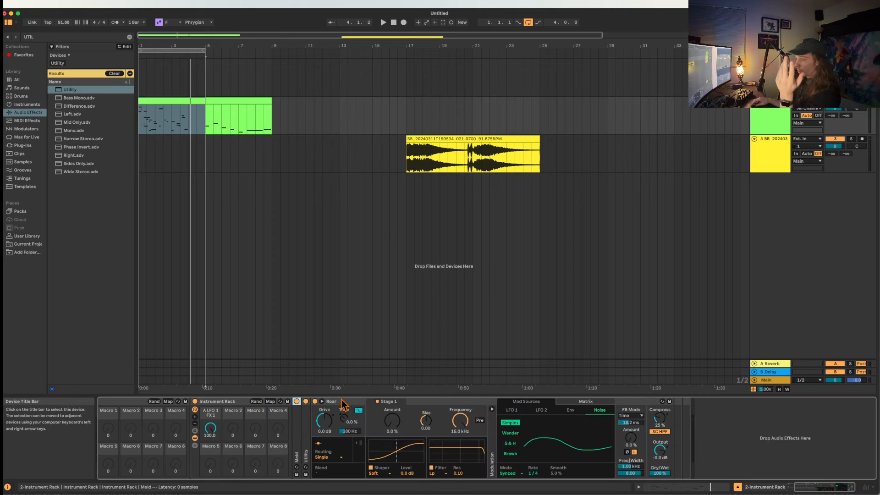
# Try Multi Band routing in Roar's expanded view, testing Mid Amount at about 18% and sweeping the High filter Frequency between 20 Hz and 20 kHz.
pyautogui.click(323, 402)
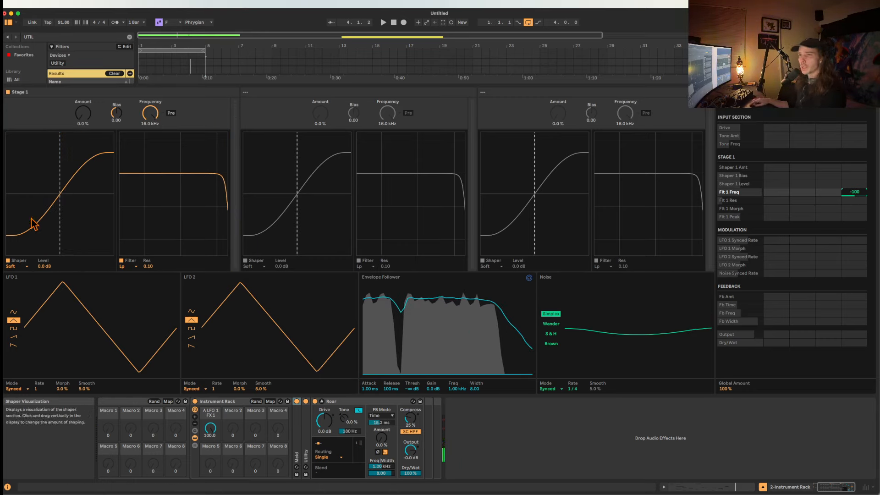
pyautogui.click(323, 458)
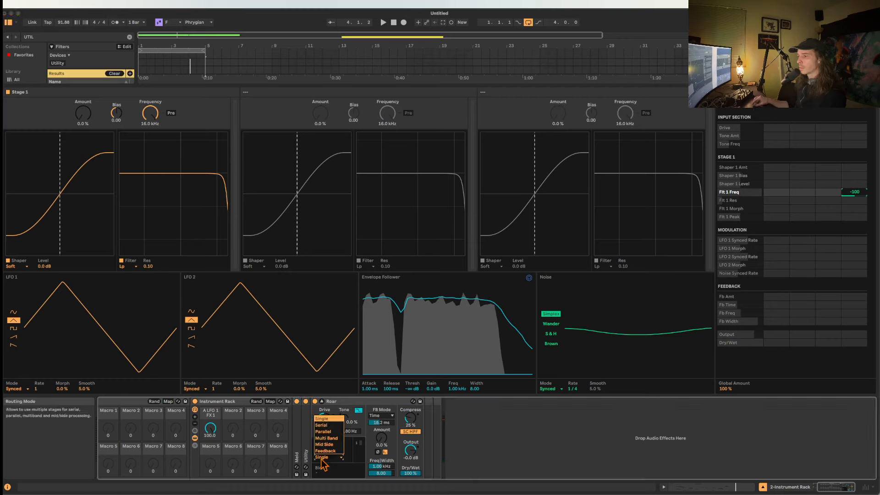
pyautogui.click(328, 438)
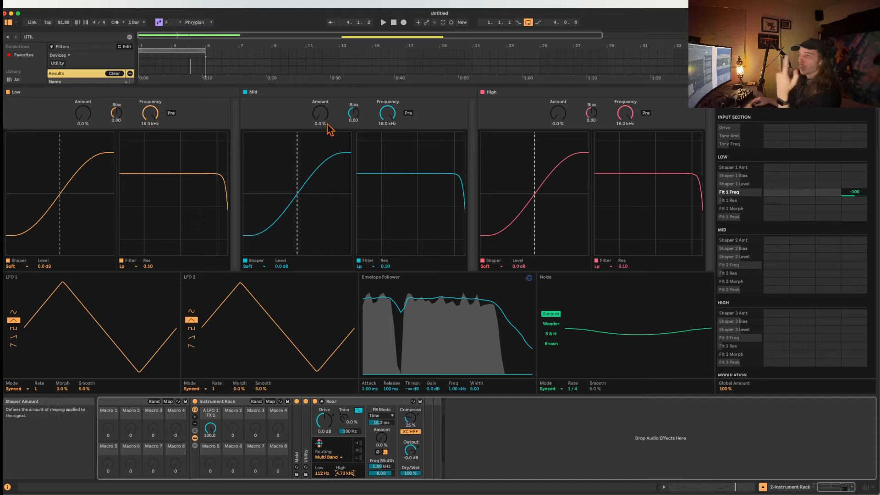
pyautogui.moveTo(320, 114)
pyautogui.mouseDown()
pyautogui.moveTo(320, 92)
pyautogui.moveTo(321, 120)
pyautogui.mouseUp()
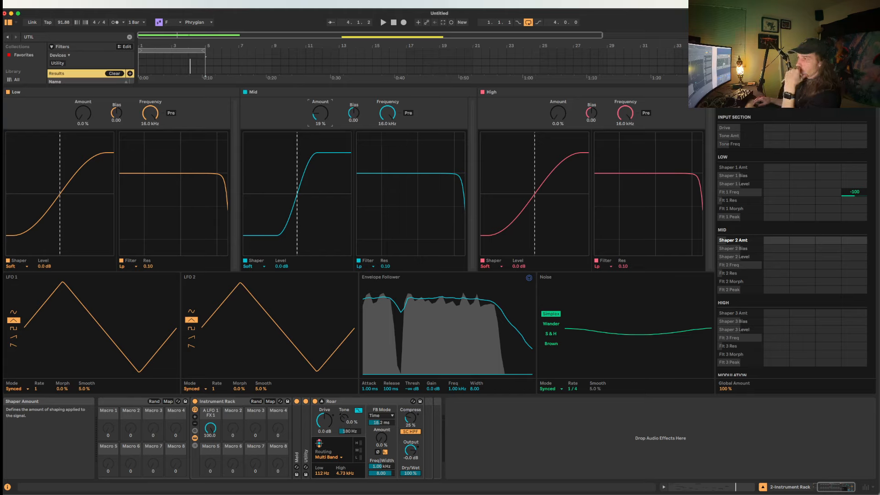
pyautogui.doubleClick(321, 113)
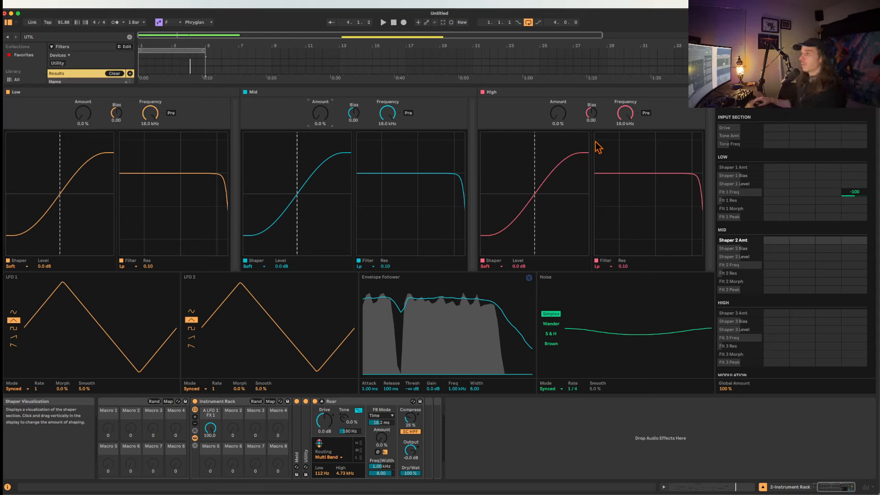
pyautogui.doubleClick(627, 114)
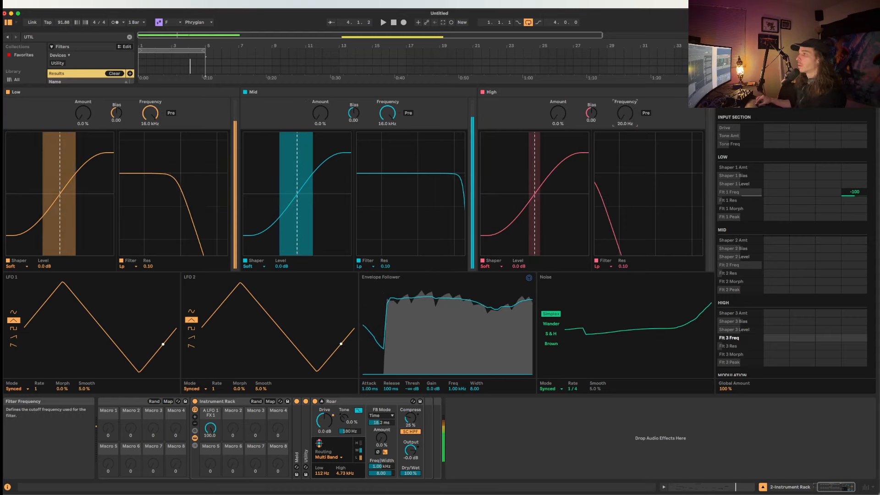
# Return Roar's routing to Single and close its expanded view.
pyautogui.click(326, 457)
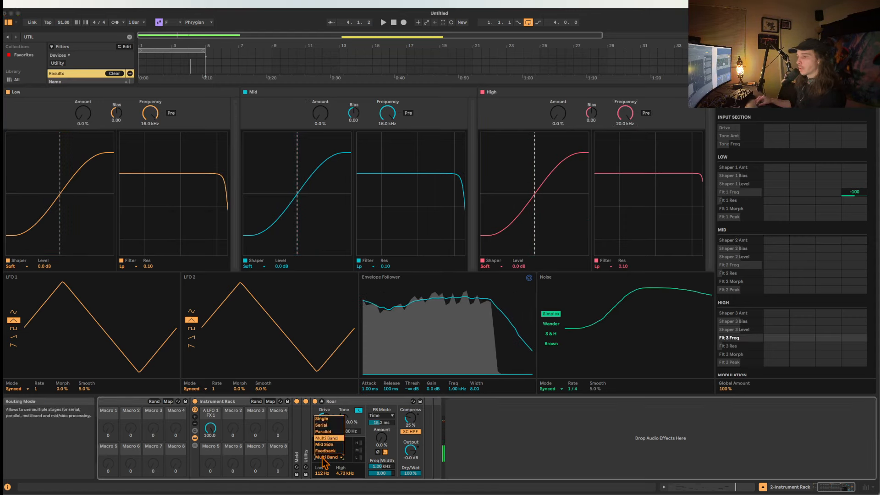
pyautogui.click(322, 419)
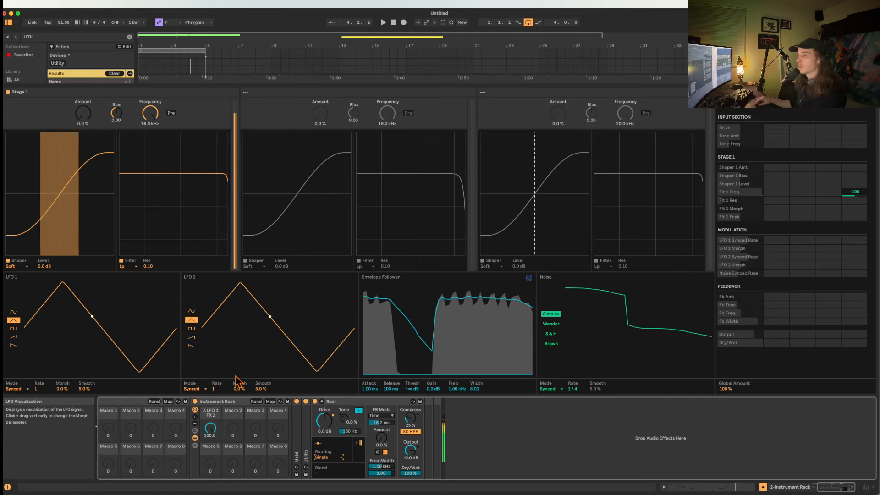
pyautogui.click(322, 402)
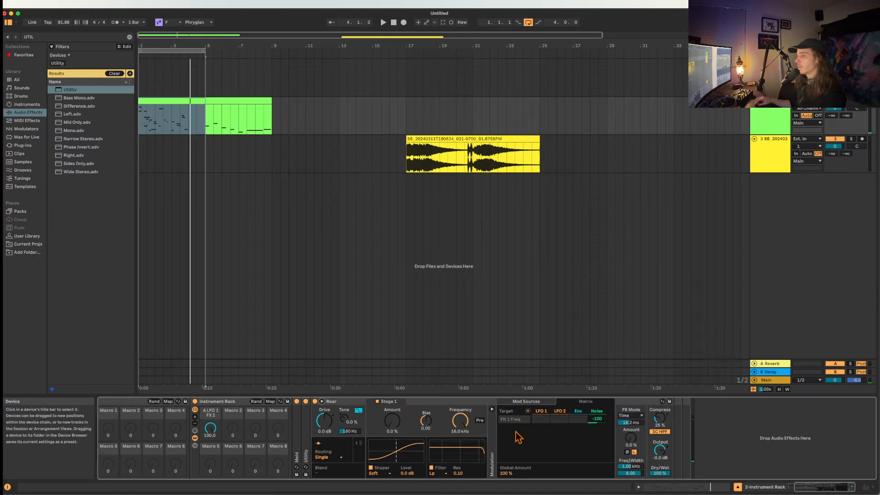
# Lower Roar's Stage 1 filter Frequency to its minimum and clear the Noise modulation of that frequency in the matrix.
pyautogui.click(460, 420)
pyautogui.moveTo(460, 420); pyautogui.dragTo(460, 486)
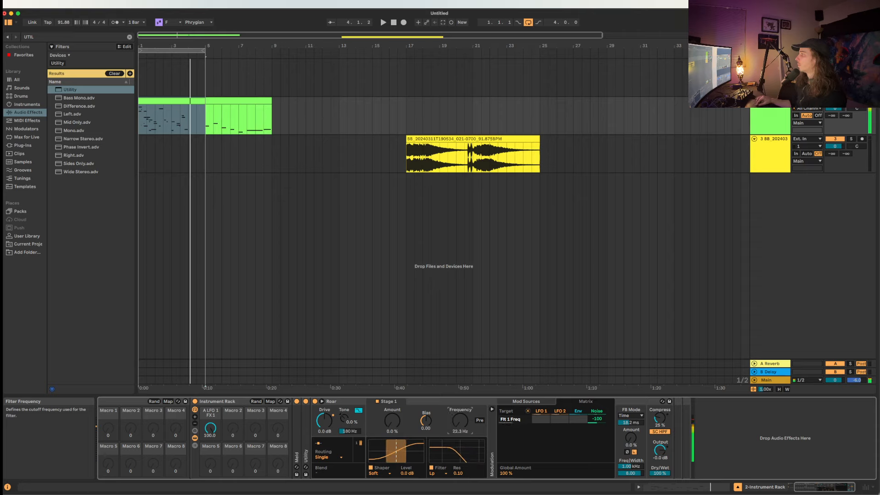
pyautogui.click(567, 422)
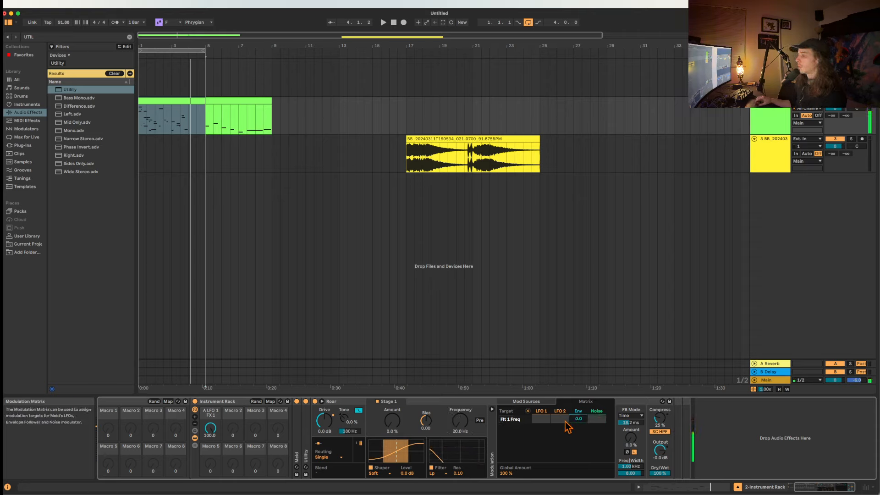
# Change Roar's Stage 1 filter type to Bp and set its Frequency to about 45 Hz.
pyautogui.click(434, 474)
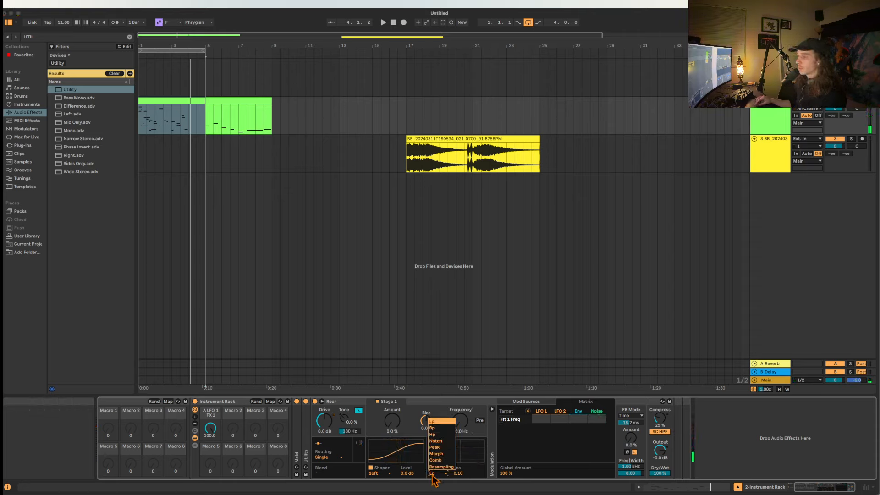
pyautogui.click(432, 427)
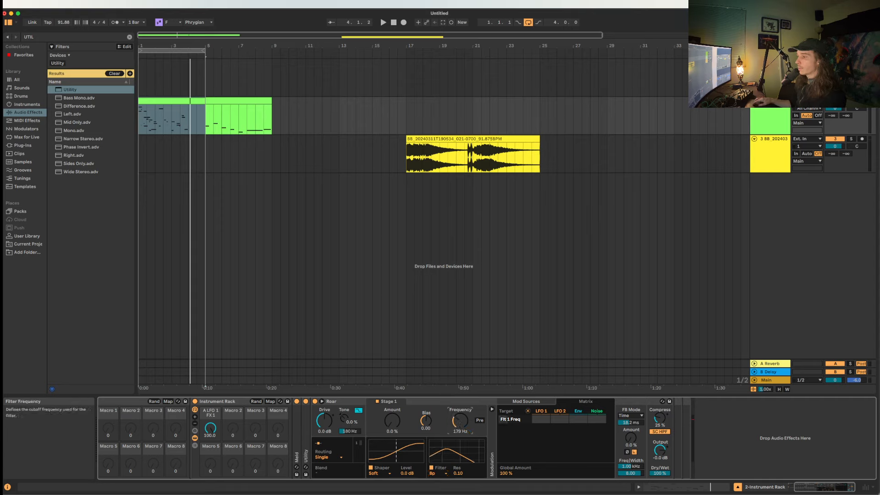
pyautogui.moveTo(465, 431)
pyautogui.mouseDown()
pyautogui.moveTo(464, 411)
pyautogui.moveTo(461, 442)
pyautogui.mouseUp()
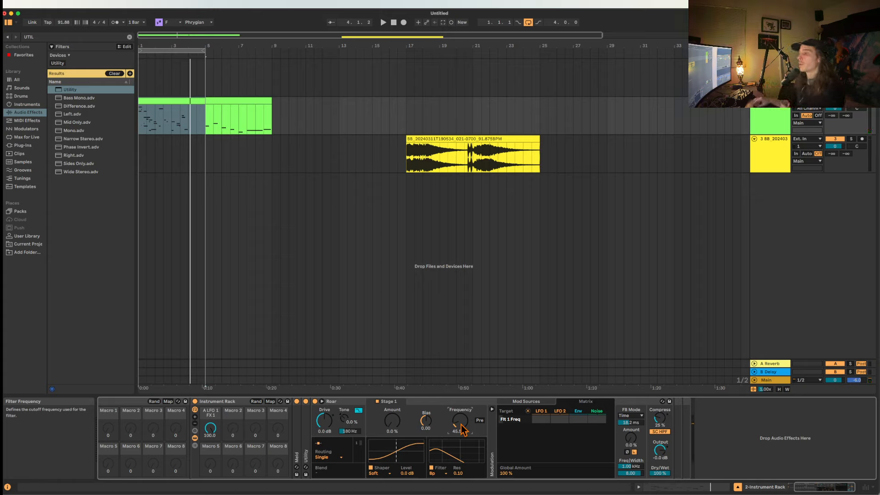
# Change Roar's Stage 1 filter type to Notch with Res at 0.00 and raise its Frequency.
pyautogui.click(442, 473)
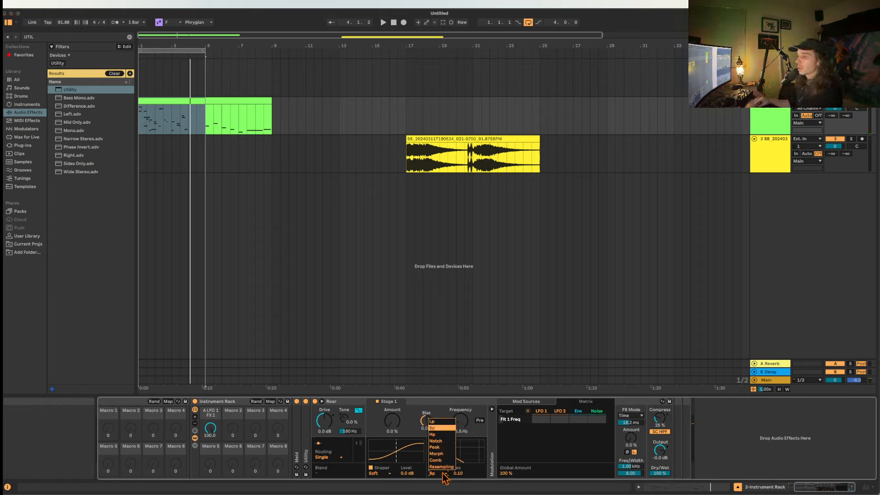
pyautogui.click(435, 441)
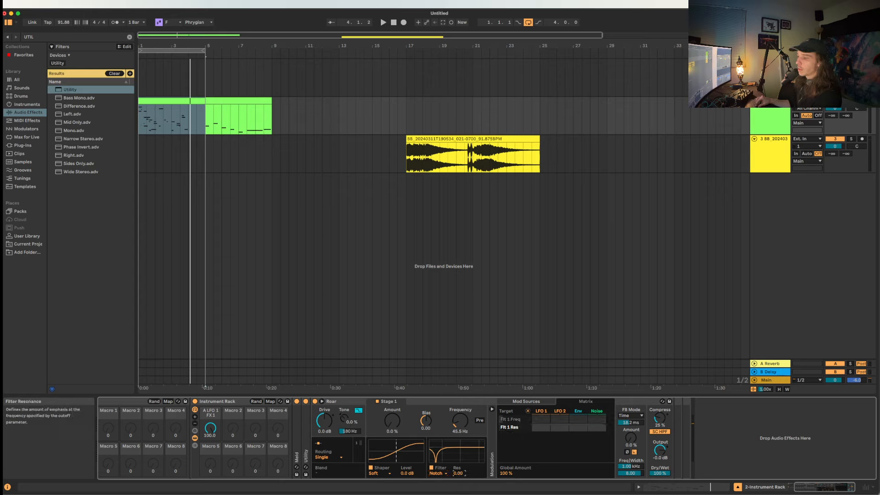
pyautogui.moveTo(465, 441); pyautogui.dragTo(466, 433)
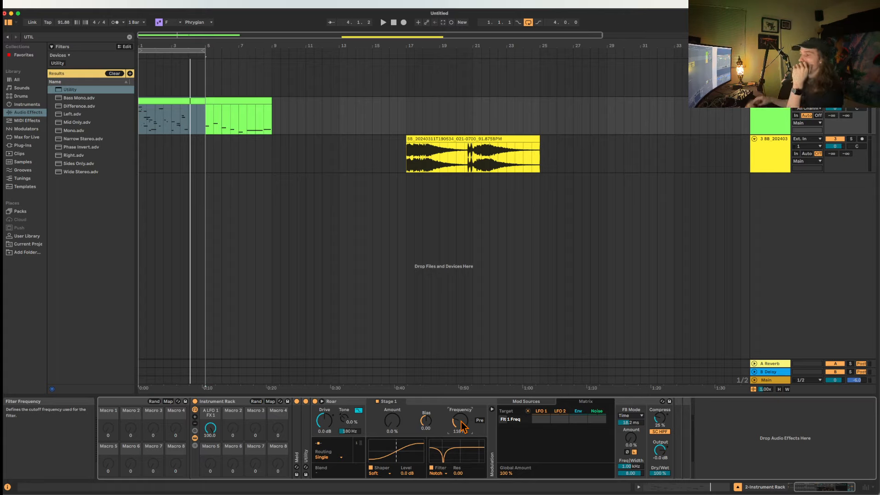
# Change Roar's Stage 1 filter type to Peak, with Res 0.67, Peak 12 dB and Frequency about 48 Hz.
pyautogui.click(439, 473)
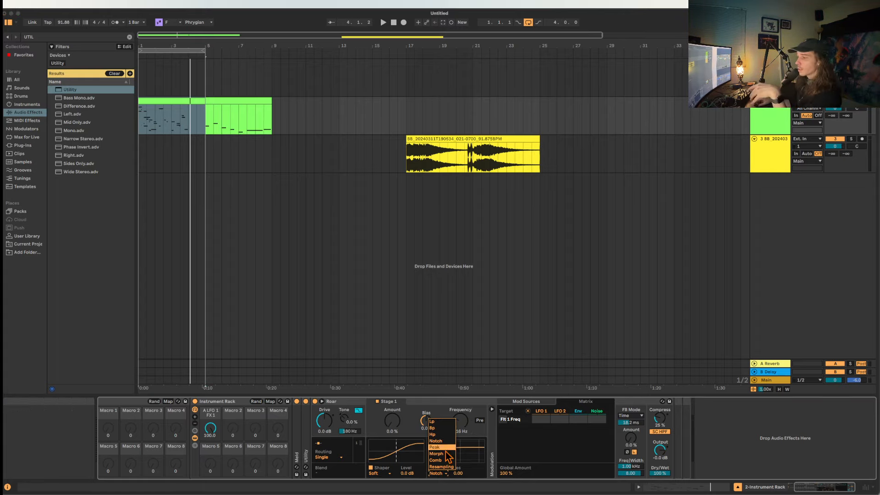
pyautogui.click(435, 447)
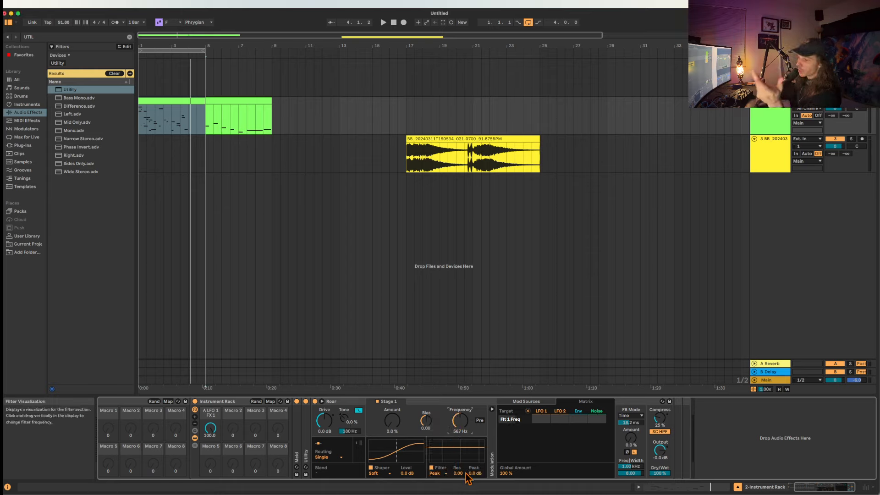
pyautogui.moveTo(475, 473); pyautogui.dragTo(475, 472)
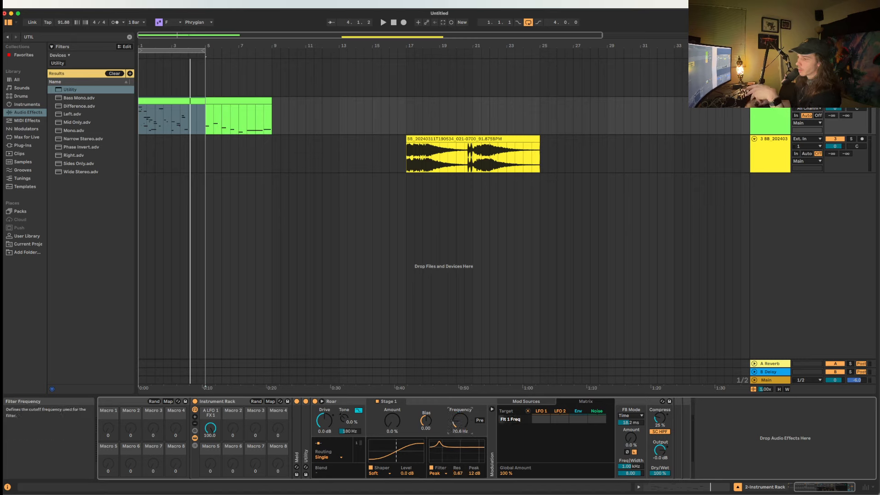
pyautogui.moveTo(460, 421); pyautogui.dragTo(460, 433)
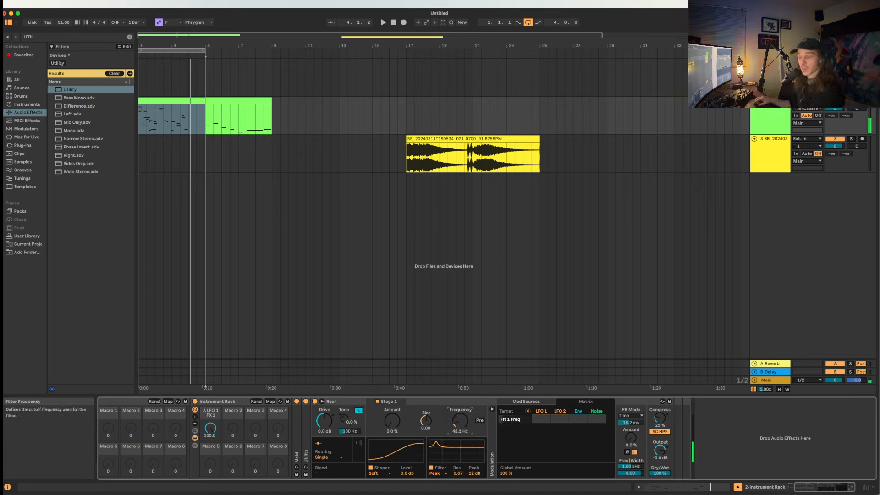
# Fold Roar and delete the outer Instrument Rack with all the devices nested inside it.
pyautogui.click(422, 403)
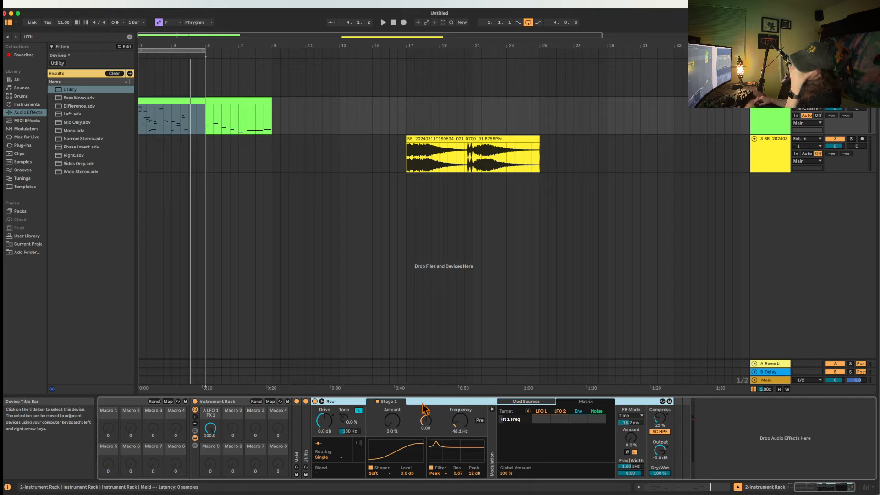
pyautogui.doubleClick(422, 406)
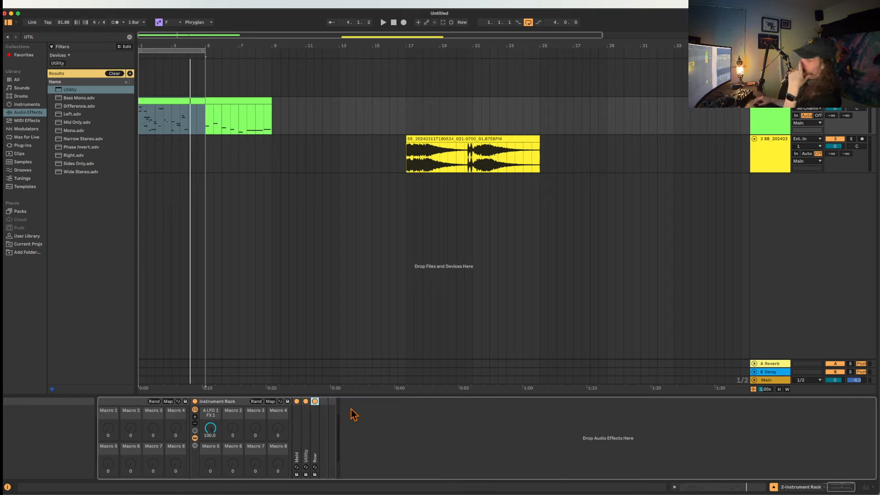
pyautogui.hscroll(-3, 178, 405)
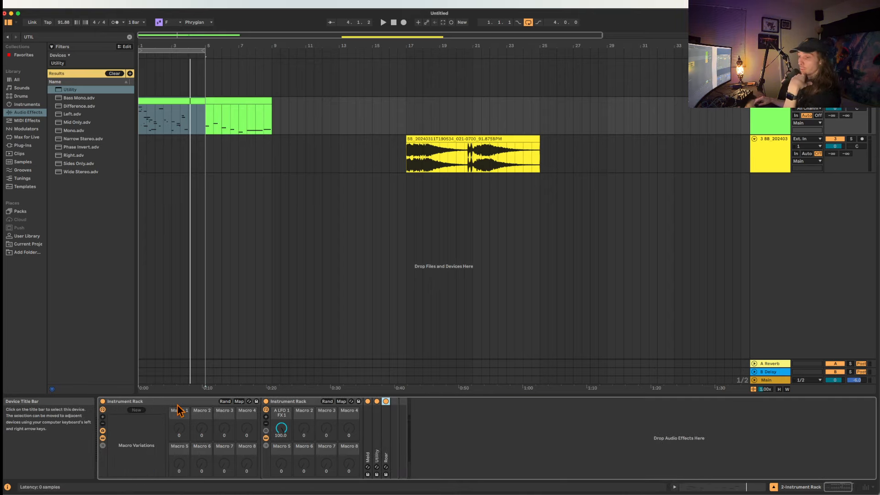
pyautogui.click(142, 403)
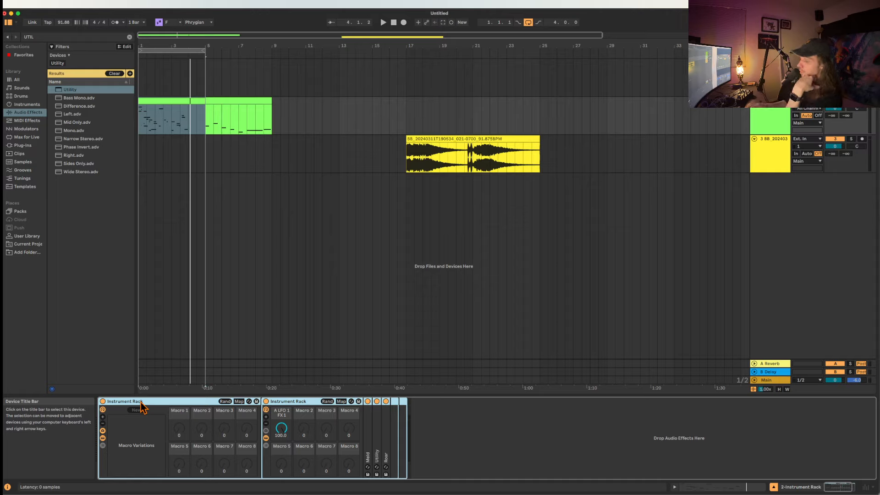
pyautogui.press('Delete')
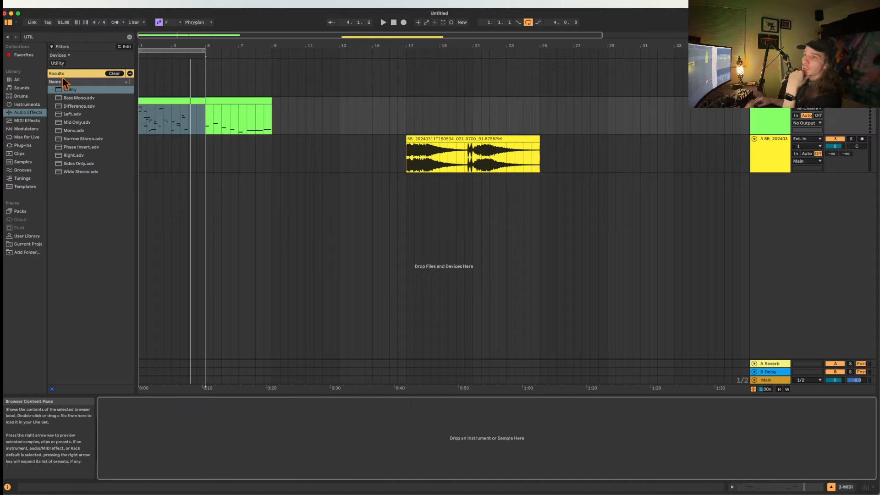
# Load EQ Eight onto the MIDI track, boosting bands 1, 2 and 3 near 1.5 kHz, 100 Hz and 495 Hz and cutting band 5 near 215 Hz.
pyautogui.press('super+f')
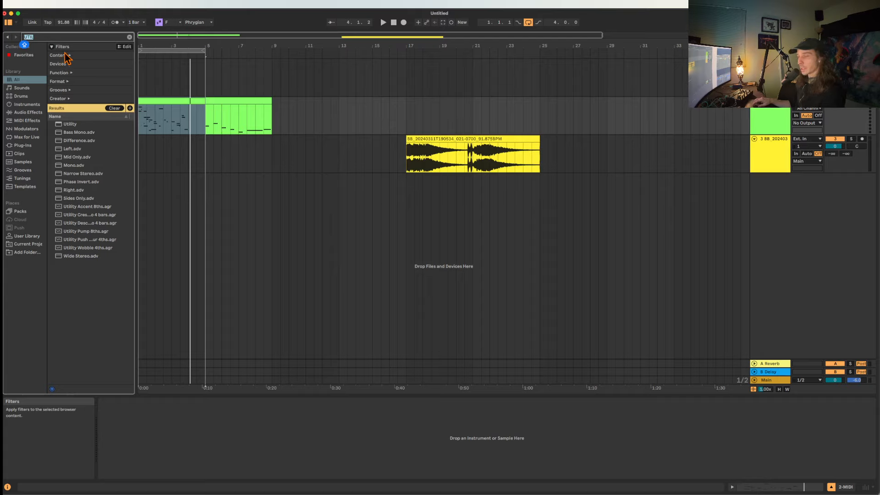
pyautogui.press('BackSpace')
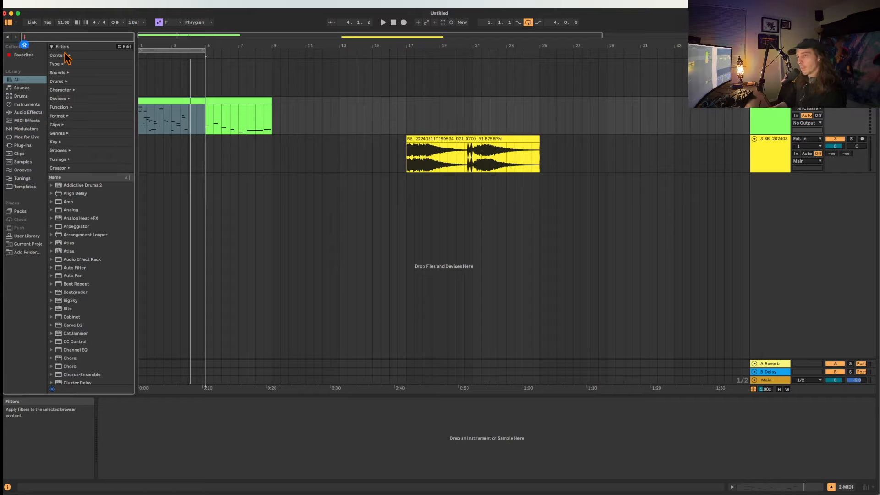
pyautogui.write('EQ')
pyautogui.doubleClick(82, 132)
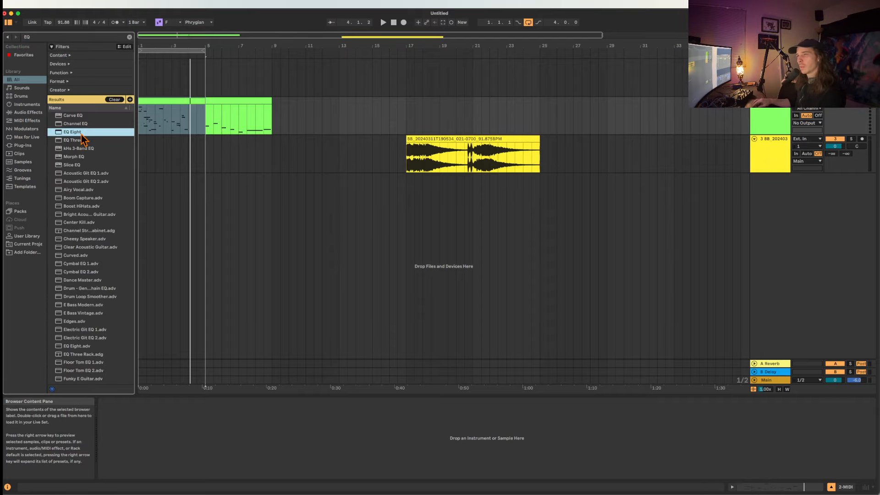
pyautogui.moveTo(231, 434); pyautogui.dragTo(253, 421)
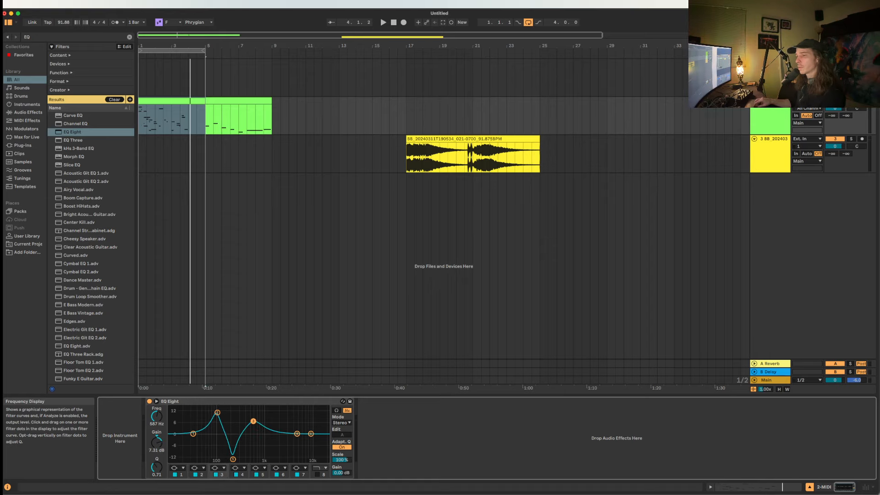
pyautogui.moveTo(194, 434); pyautogui.dragTo(274, 409)
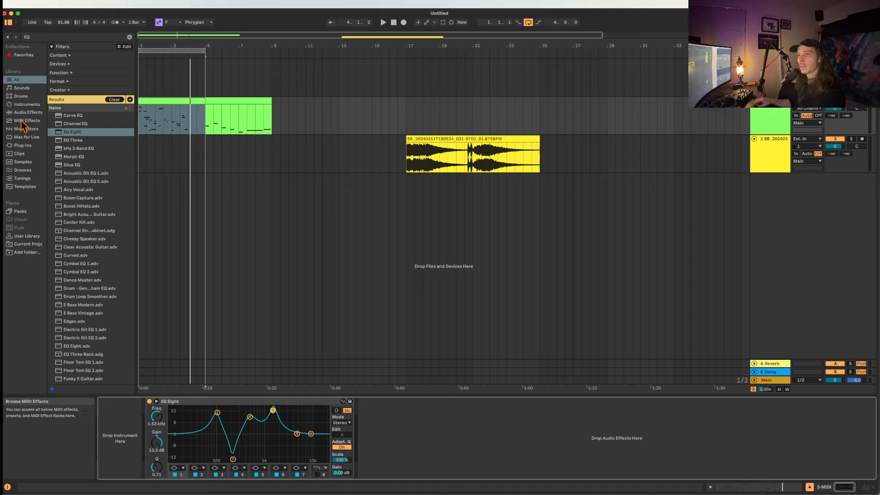
# Search the browser for MELD and load Meld in front of EQ Eight.
pyautogui.click(21, 106)
pyautogui.press('super+f')
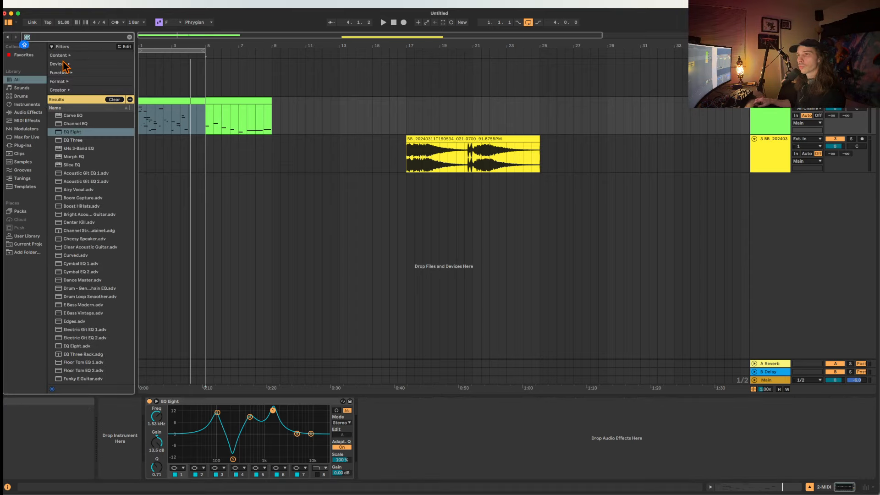
pyautogui.write('MELD')
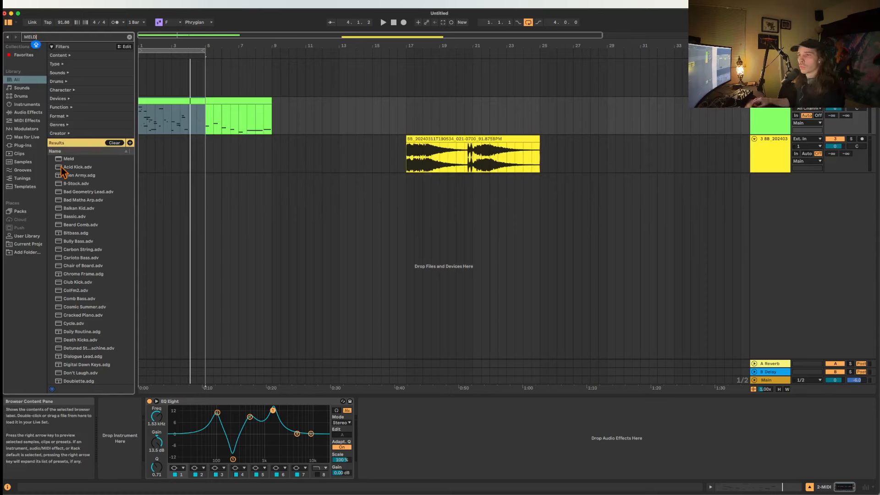
pyautogui.doubleClick(62, 160)
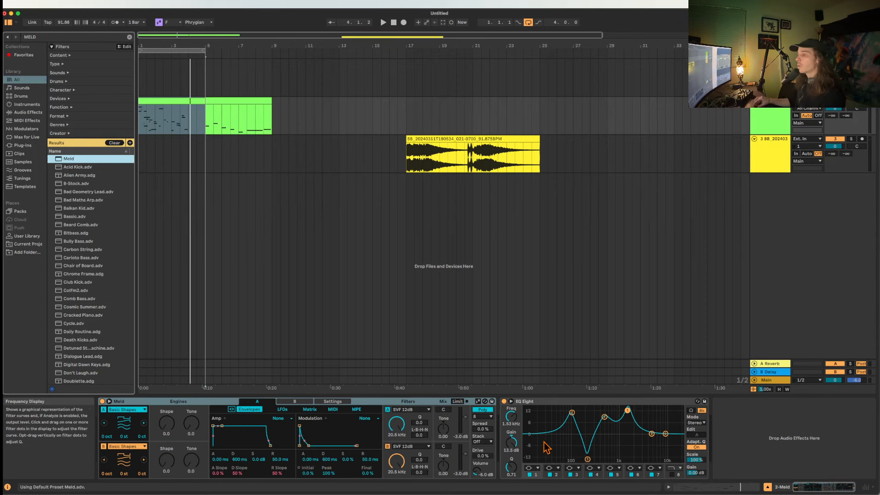
# Set the Shape of both Meld engines to 100 and engine B's Tone to 39.7.
pyautogui.click(698, 460)
pyautogui.moveTo(166, 424); pyautogui.dragTo(167, 350)
pyautogui.moveTo(167, 462); pyautogui.dragTo(191, 426)
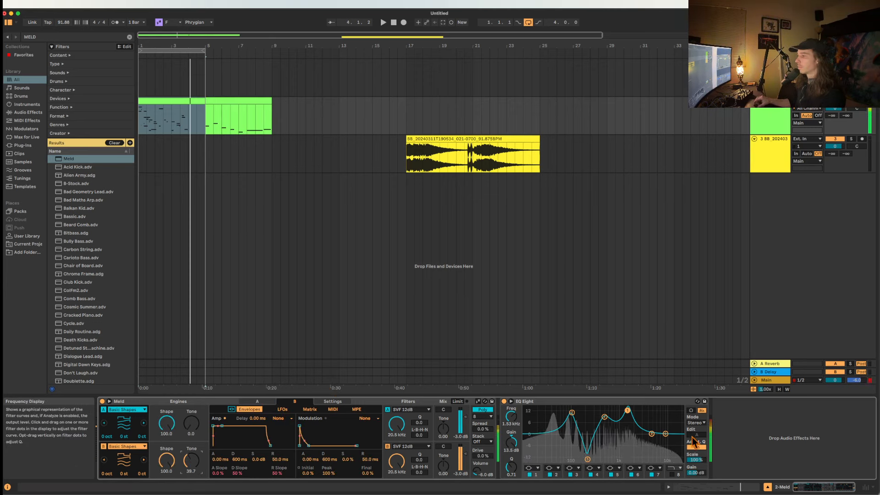
# Invert EQ Eight's curve by lowering Scale, trying -194% and settling at -119%.
pyautogui.moveTo(695, 460); pyautogui.dragTo(696, 494)
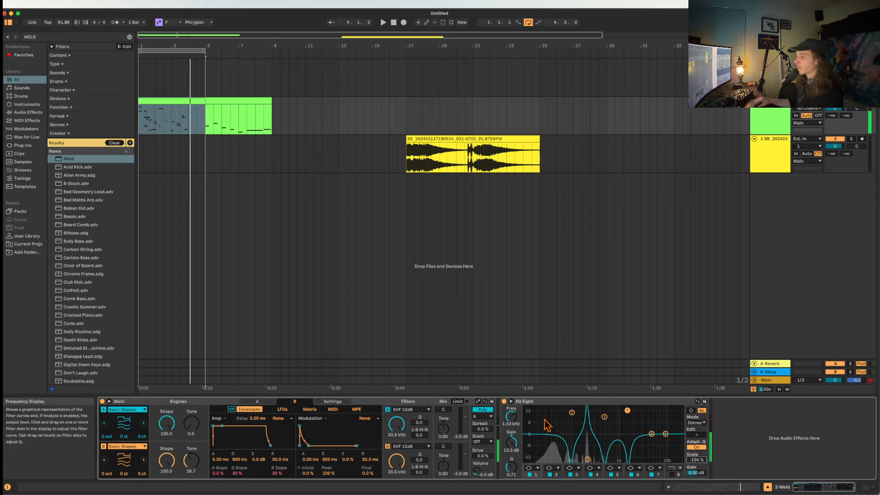
pyautogui.click(537, 402)
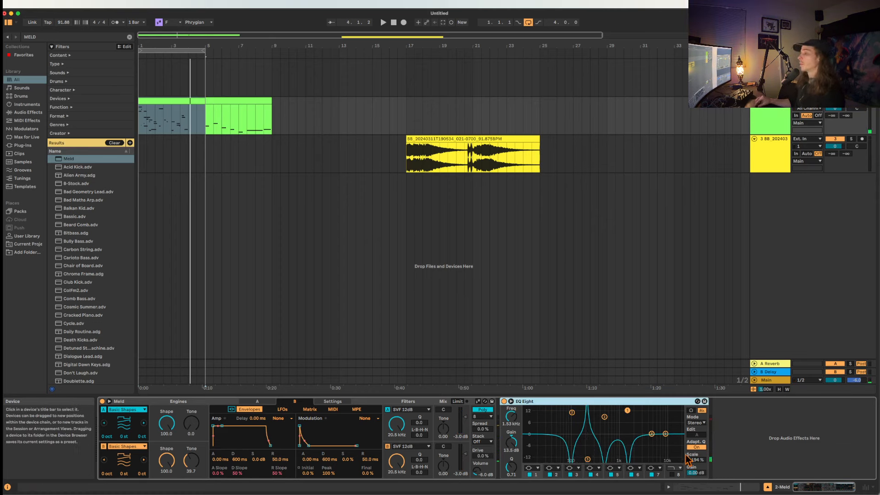
pyautogui.moveTo(696, 460); pyautogui.dragTo(696, 481)
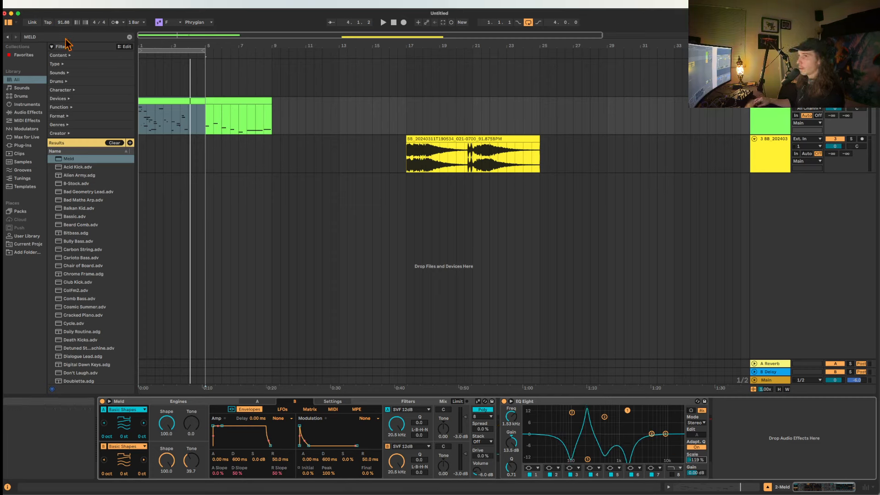
# Add an LFO device after EQ Eight and map it to the Frequency of EQ Eight's band 1.
pyautogui.press('super+f')
pyautogui.write('LFO')
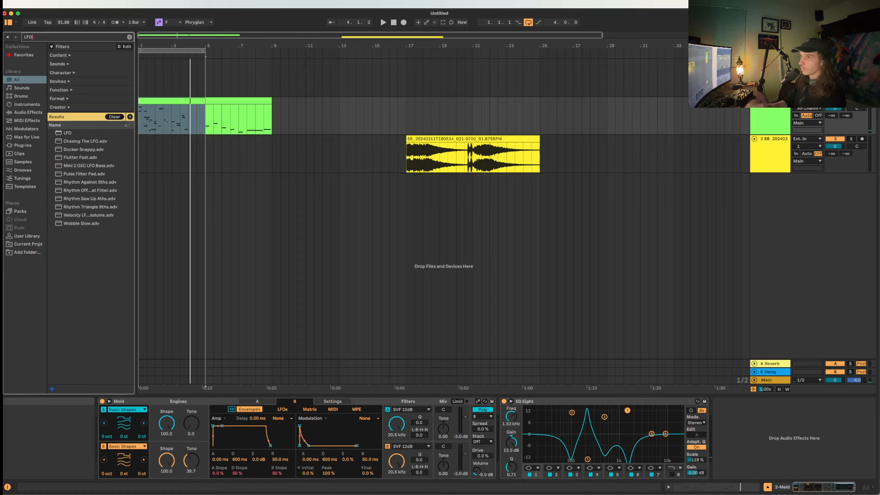
pyautogui.press('Down')
pyautogui.press('Return')
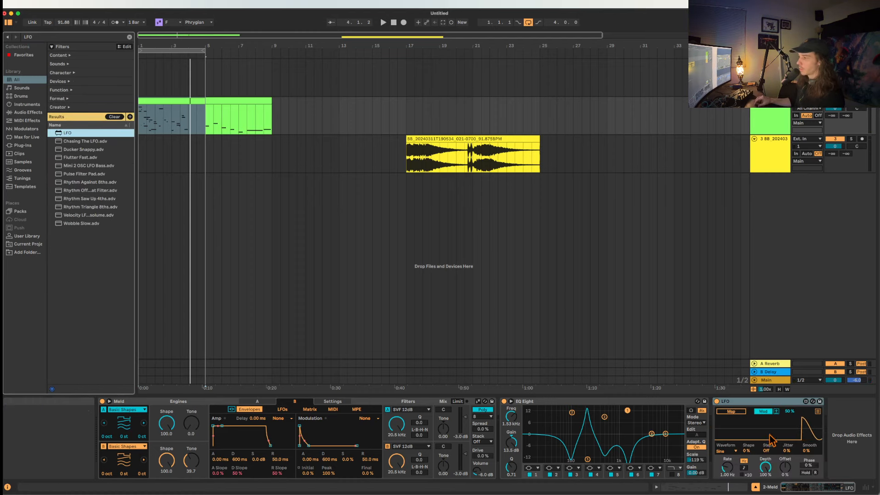
pyautogui.click(736, 412)
pyautogui.click(511, 416)
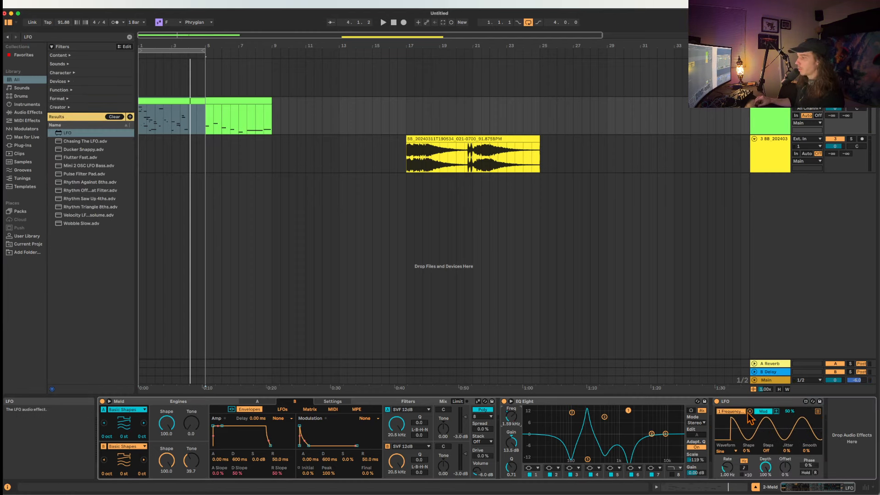
# Map the LFO's remaining seven slots to the Frequency of EQ Eight bands 2 through 8, using the expanded EQ view.
pyautogui.click(817, 412)
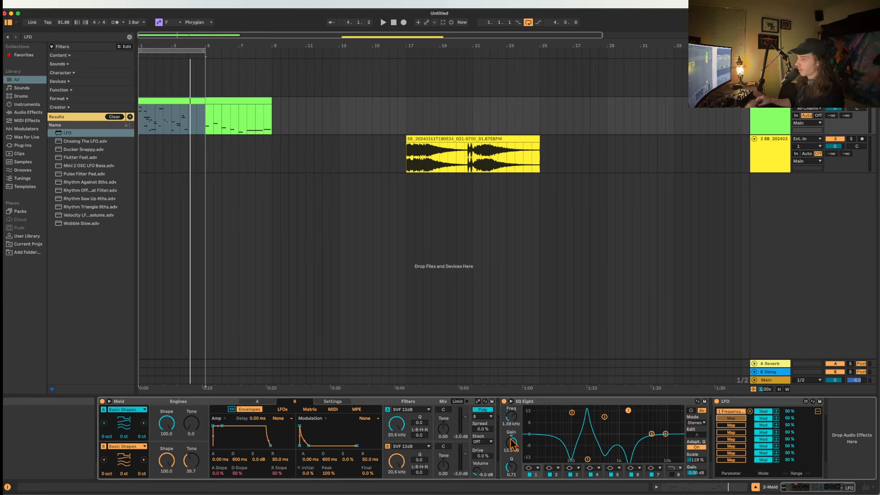
pyautogui.click(512, 401)
pyautogui.click(553, 417)
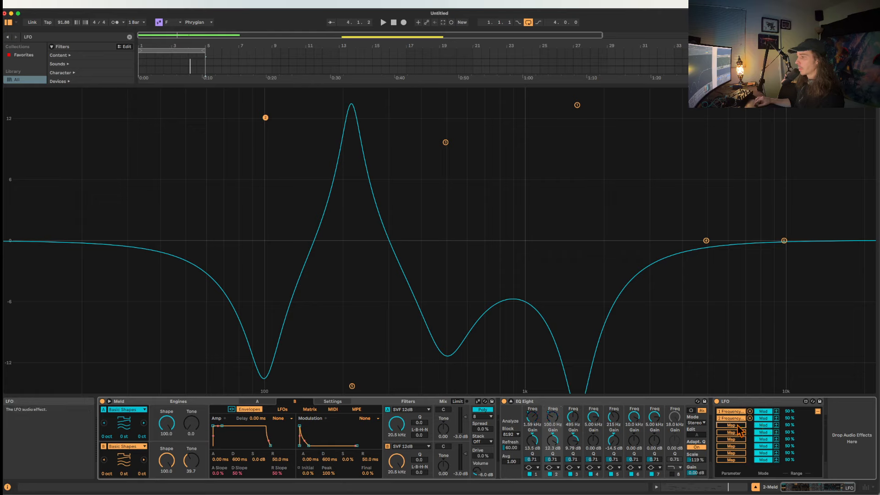
pyautogui.click(574, 418)
pyautogui.click(734, 432)
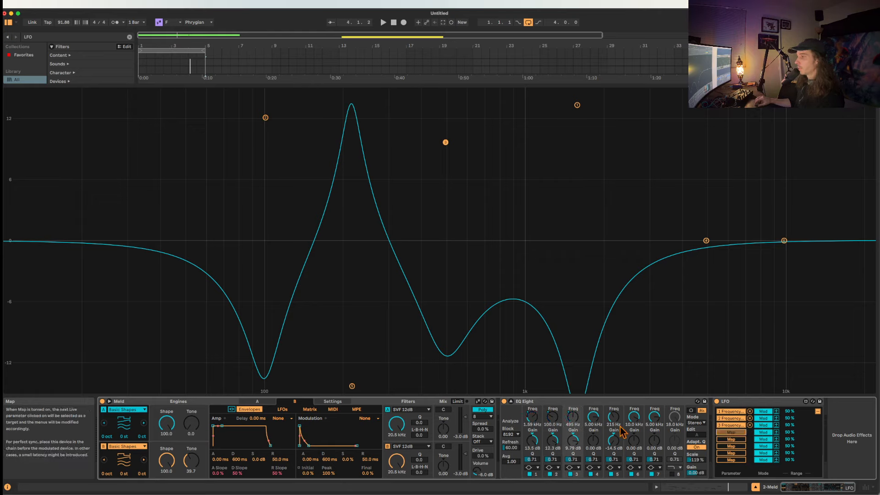
pyautogui.click(595, 418)
pyautogui.click(614, 417)
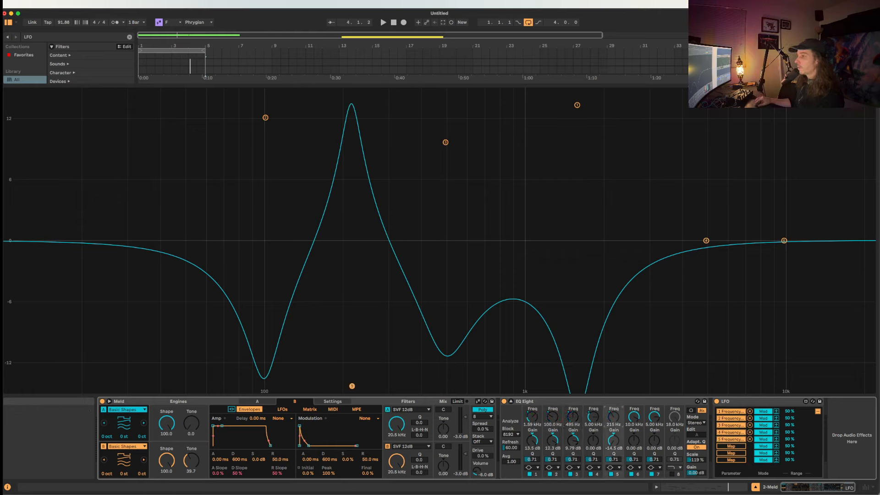
pyautogui.click(732, 446)
pyautogui.click(636, 418)
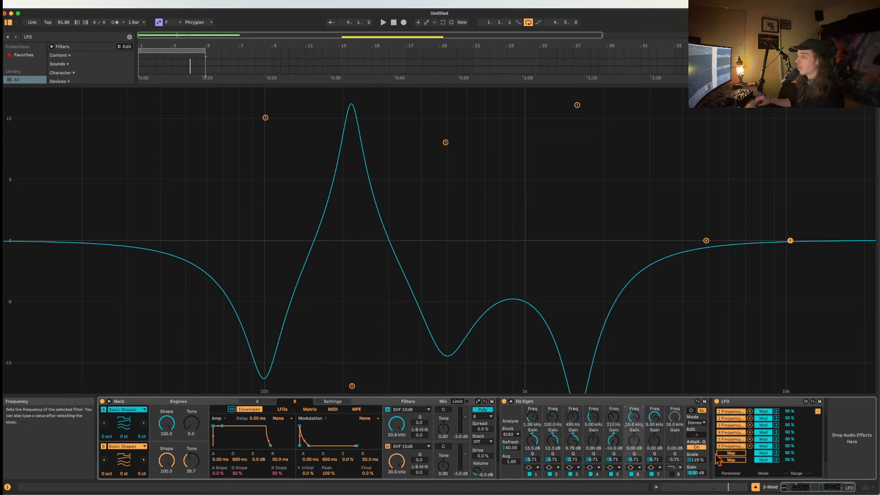
pyautogui.click(655, 417)
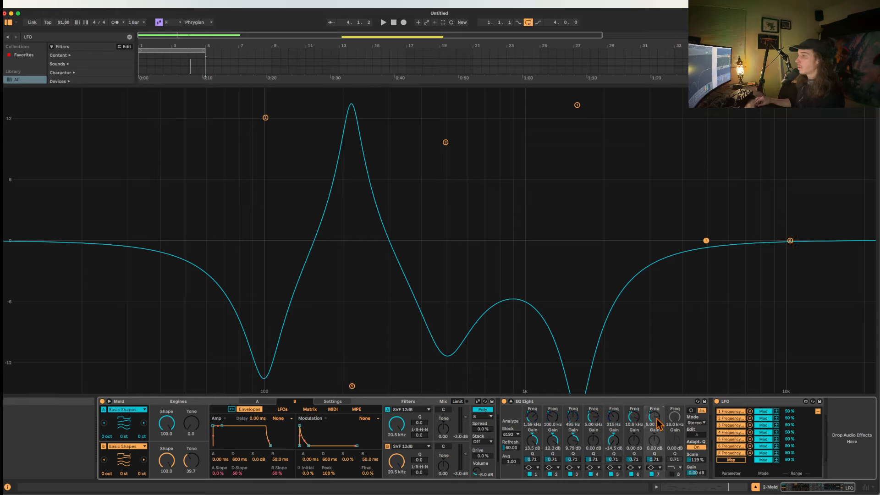
pyautogui.click(674, 417)
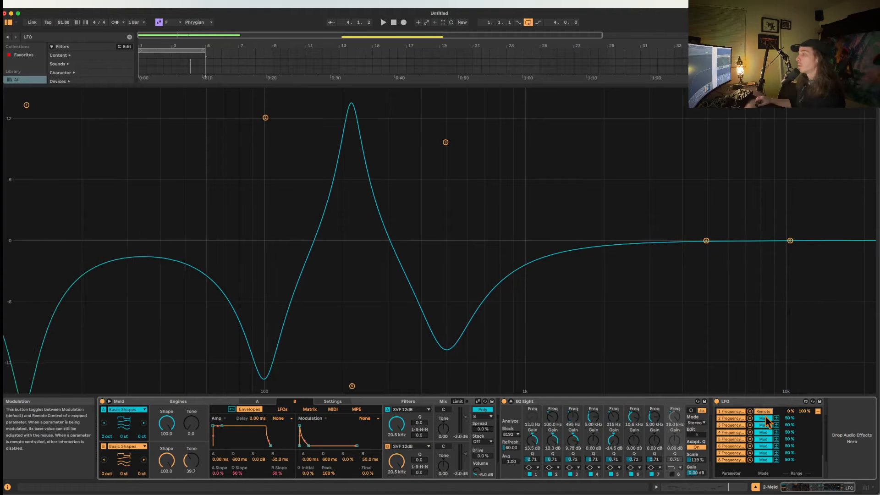
# Switch the LFO's first mapping to Remote and set its range to 58% and 37%.
pyautogui.click(764, 412)
pyautogui.moveTo(802, 414); pyautogui.dragTo(788, 413)
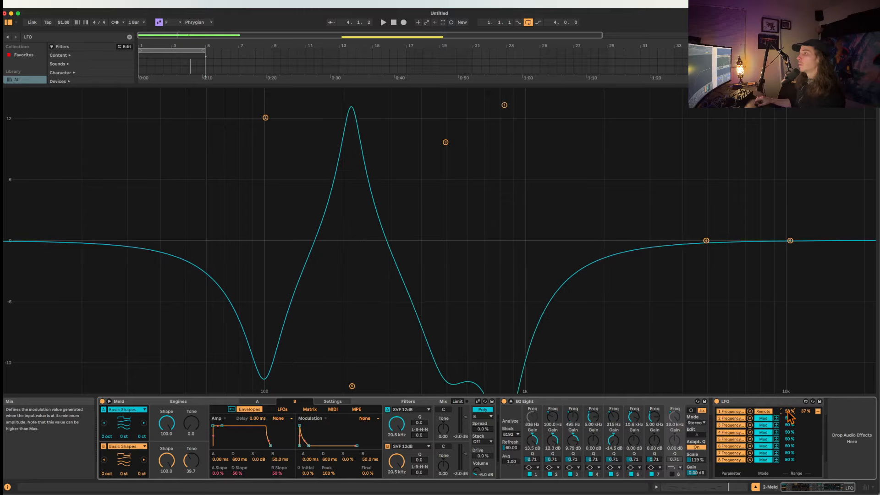
# Switch the LFO's second and third mappings to Remote, with ranges 18% to 24% and 73% to 40%, and set the first mapping's second range value to 6%.
pyautogui.click(759, 420)
pyautogui.moveTo(805, 419); pyautogui.dragTo(806, 452)
pyautogui.click(763, 426)
pyautogui.moveTo(805, 412)
pyautogui.mouseDown()
pyautogui.moveTo(792, 436)
pyautogui.moveTo(792, 402)
pyautogui.mouseUp()
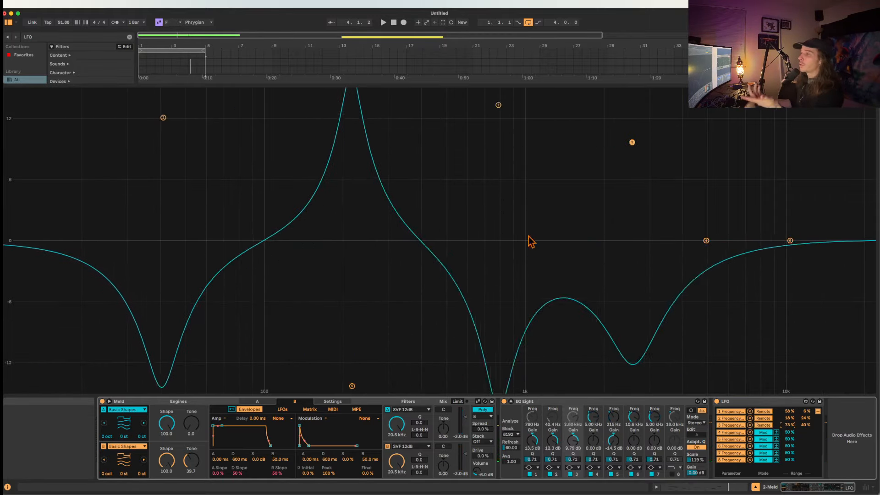
# Return the LFO's Remote mappings to Mod, including the fourth after briefly trying Remote on it.
pyautogui.click(763, 433)
pyautogui.click(761, 426)
pyautogui.click(761, 432)
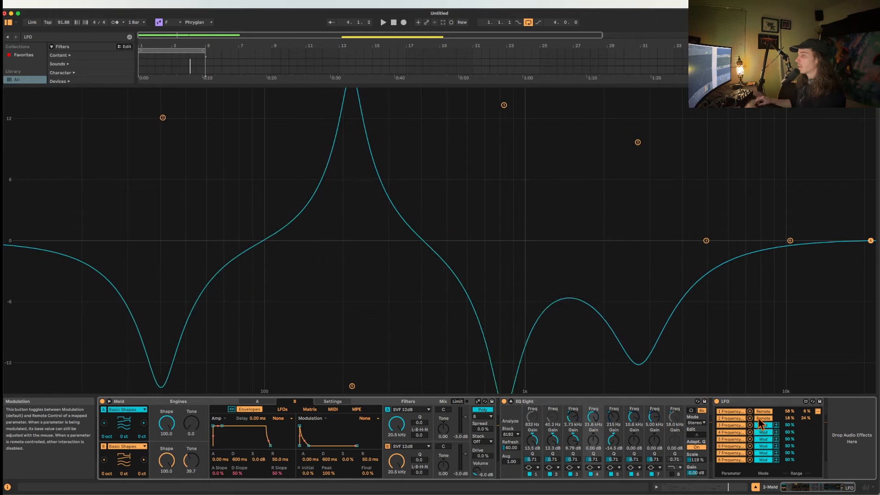
pyautogui.click(761, 418)
pyautogui.click(760, 412)
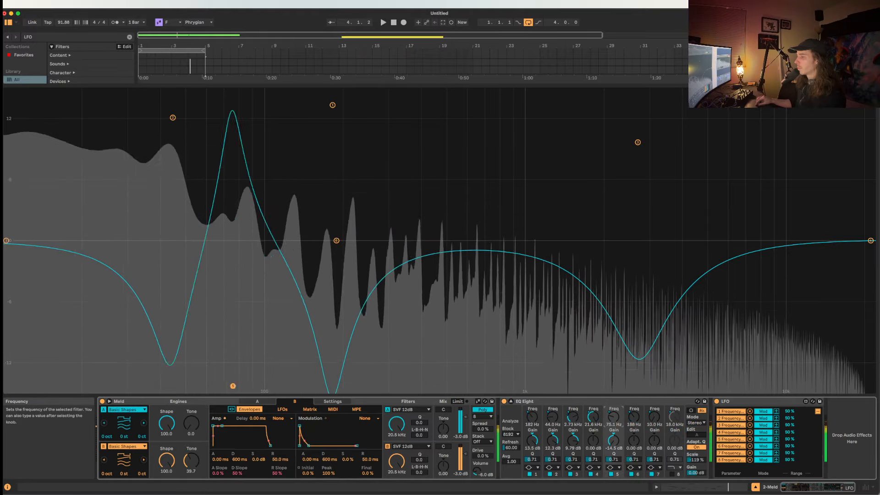
# Switch the LFO's first five mappings from Mod to Remote.
pyautogui.click(764, 412)
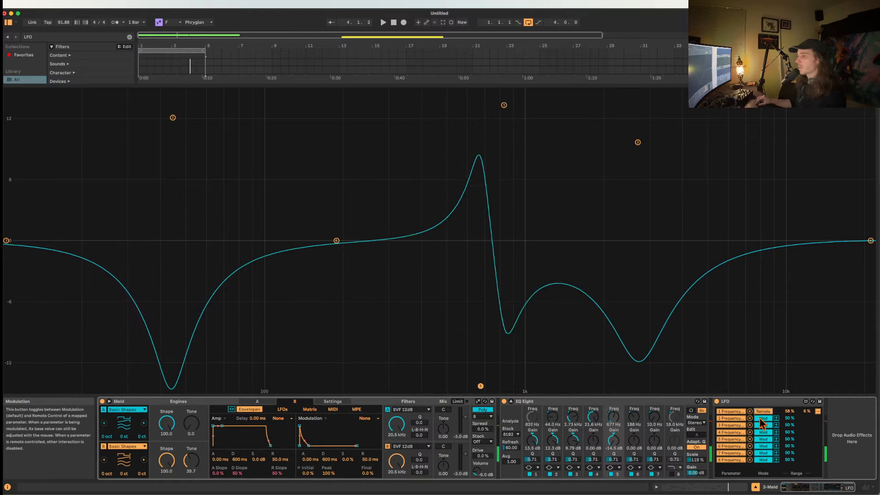
pyautogui.click(764, 418)
pyautogui.click(763, 425)
pyautogui.click(763, 432)
pyautogui.click(763, 439)
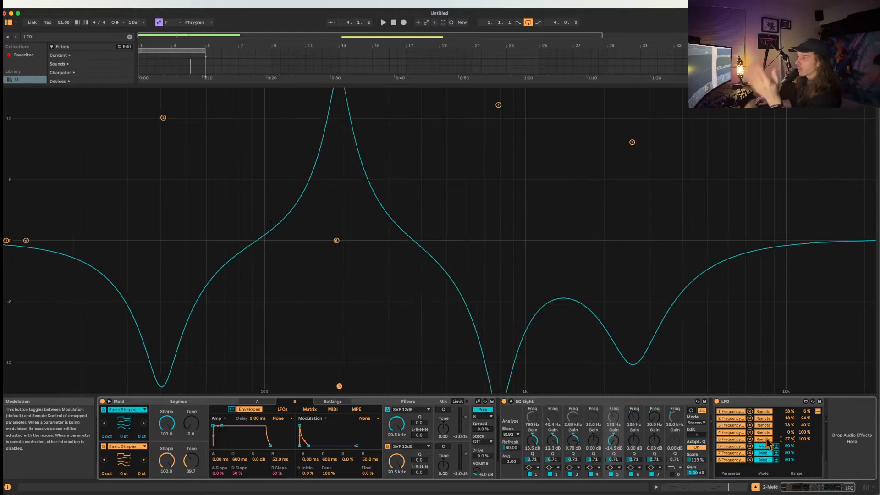
# Collapse Meld, EQ Eight and LFO in the device chain, and delete EQ Eight and LFO together.
pyautogui.doubleClick(560, 403)
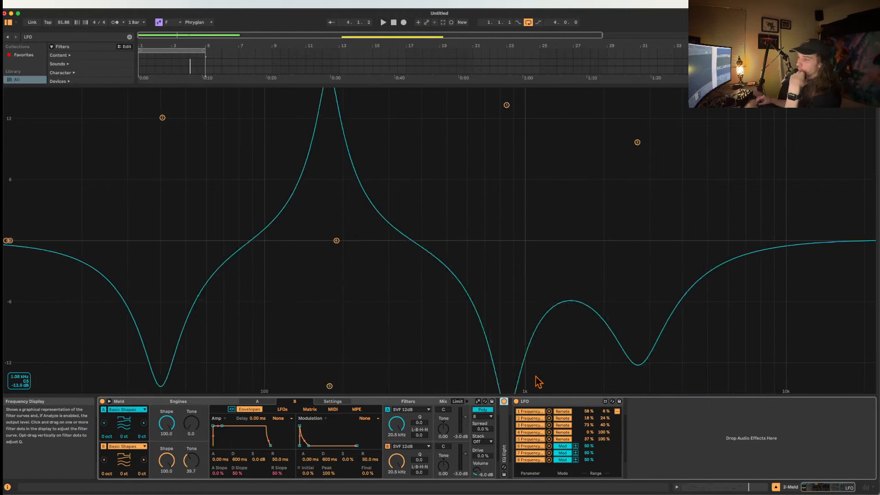
pyautogui.doubleClick(538, 402)
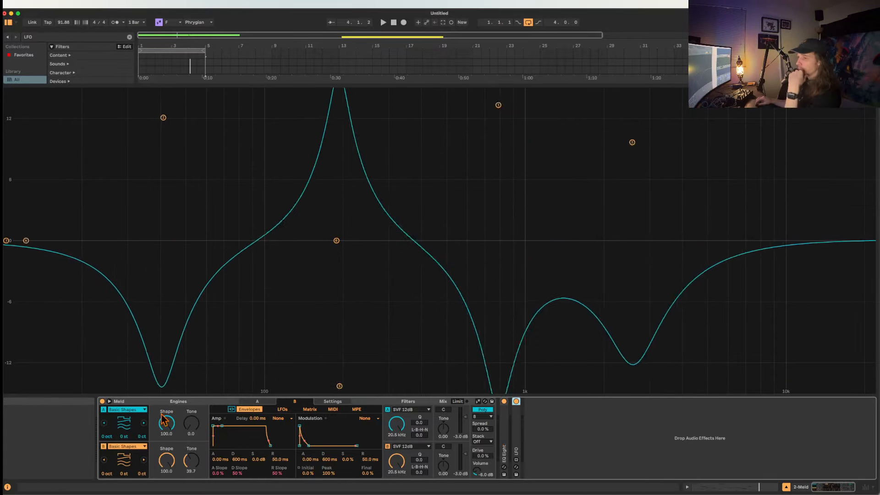
pyautogui.doubleClick(133, 401)
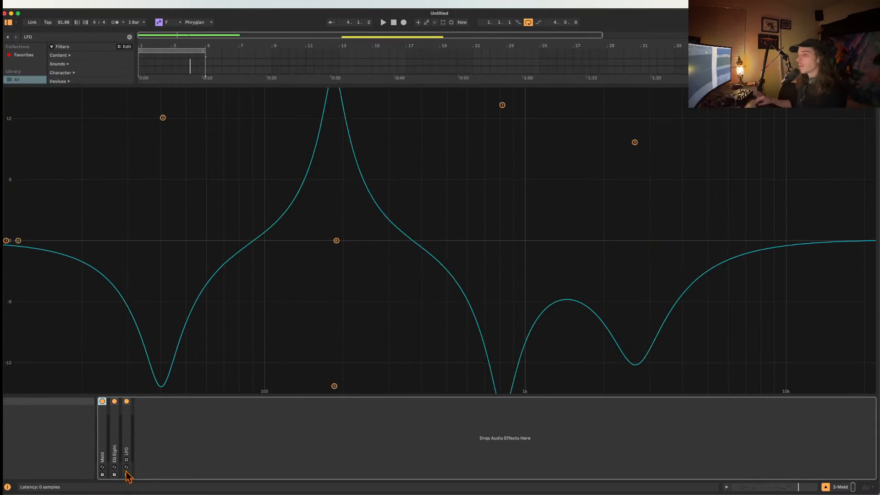
pyautogui.click(114, 443)
pyautogui.keyDown('shift'); pyautogui.click(127, 433); pyautogui.keyUp('shift')
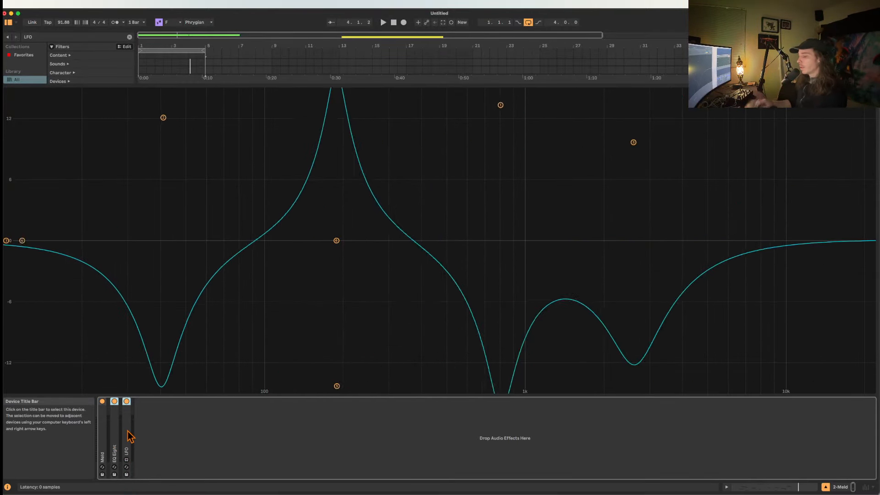
pyautogui.press('Delete')
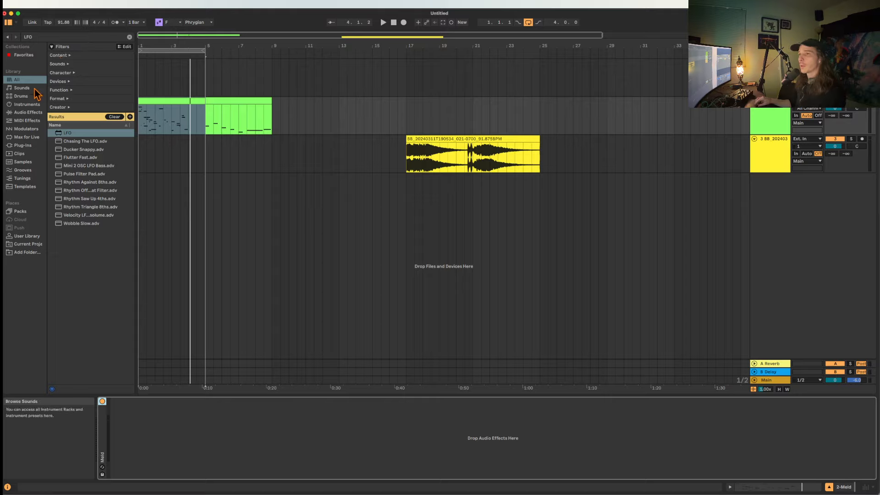
# Search the browser for AUTO and load Auto Filter after Meld.
pyautogui.press('super+f')
pyautogui.write('AUTO')
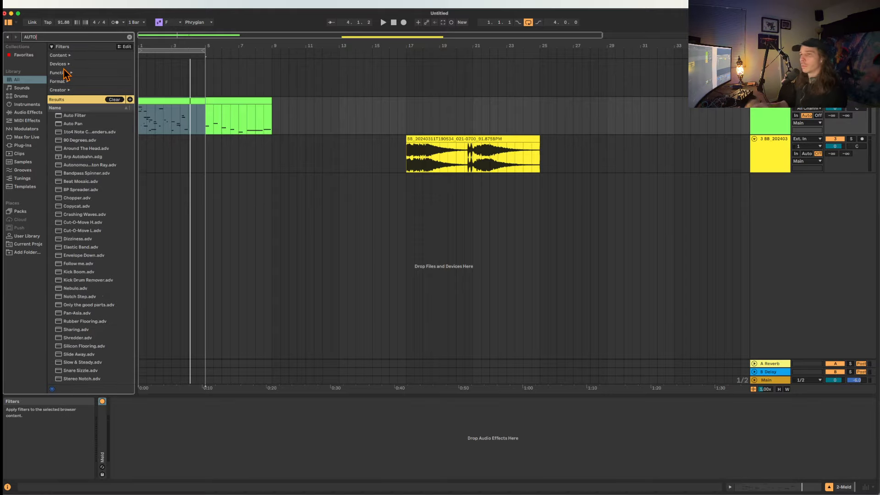
pyautogui.doubleClick(67, 116)
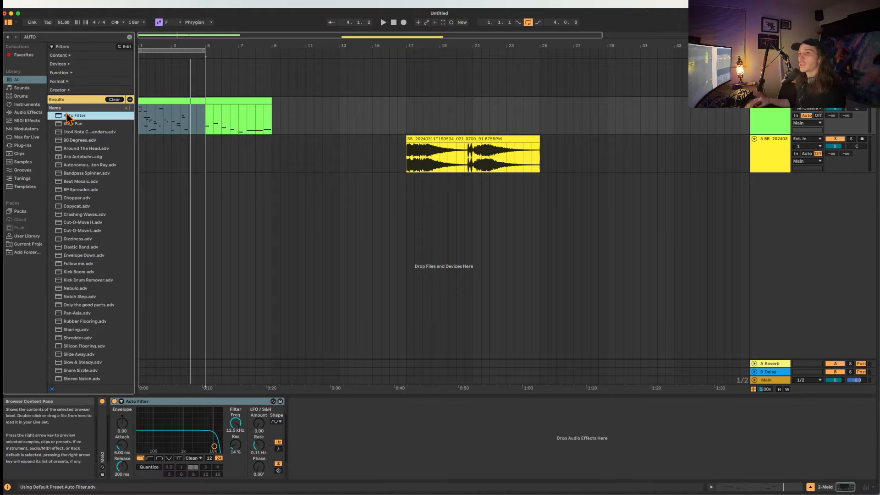
# Choose another LFO waveform in Auto Filter, set the LFO Amount to 30.0, and try out the Envelope amount and filter frequency.
pyautogui.click(278, 422)
pyautogui.click(276, 467)
pyautogui.moveTo(259, 422); pyautogui.dragTo(259, 403)
pyautogui.moveTo(122, 423); pyautogui.dragTo(122, 394)
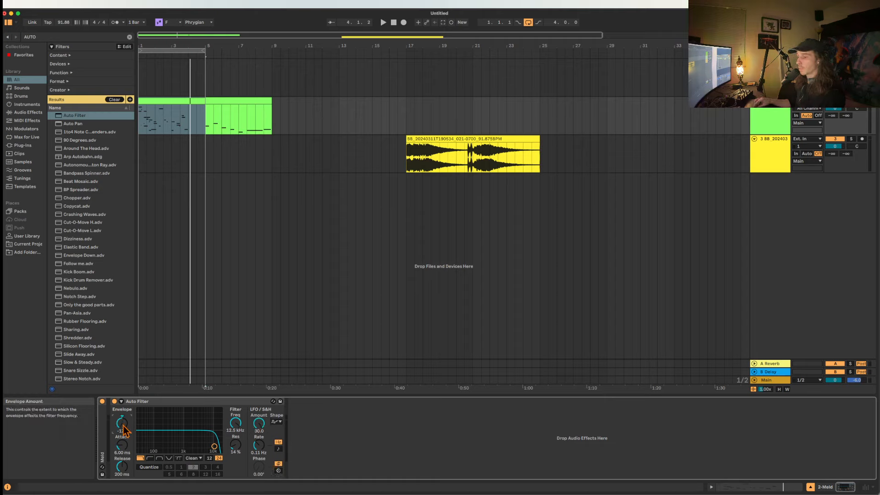
pyautogui.moveTo(236, 422); pyautogui.dragTo(236, 394)
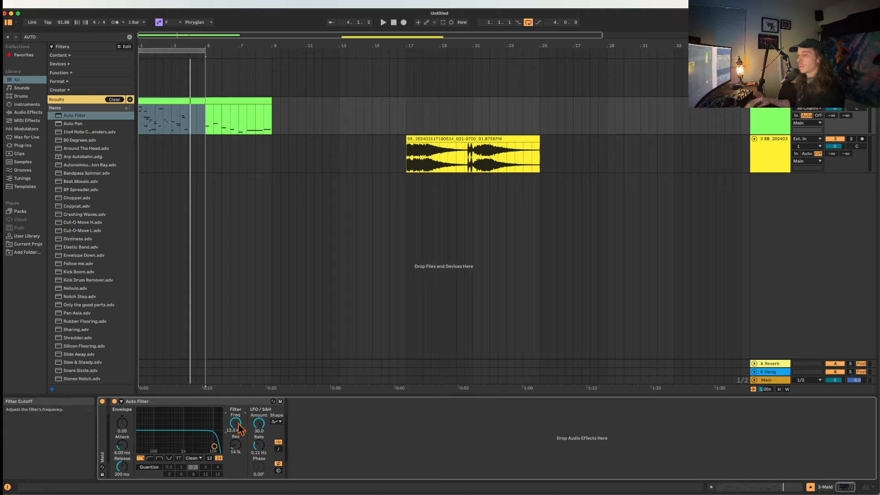
pyautogui.click(258, 424)
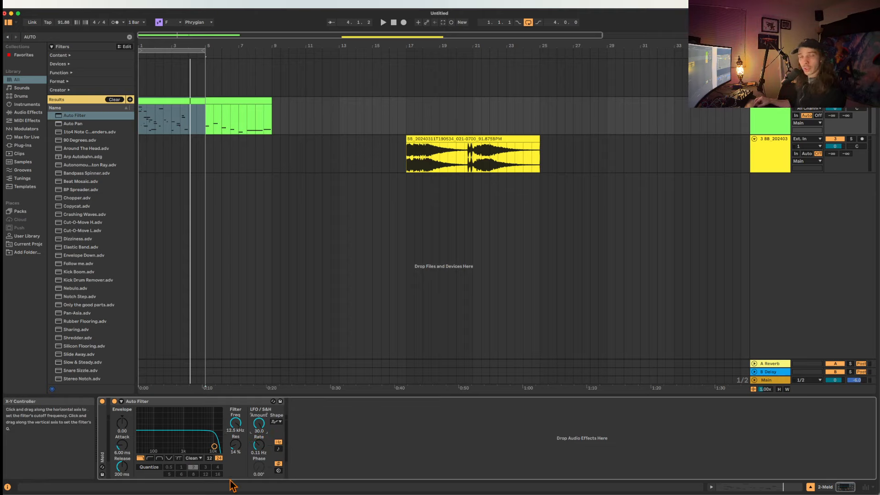
pyautogui.click(278, 422)
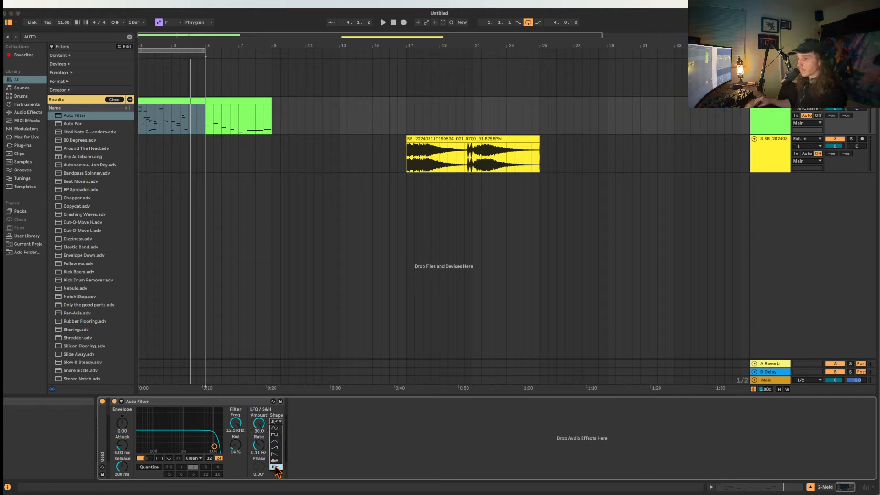
pyautogui.click(233, 466)
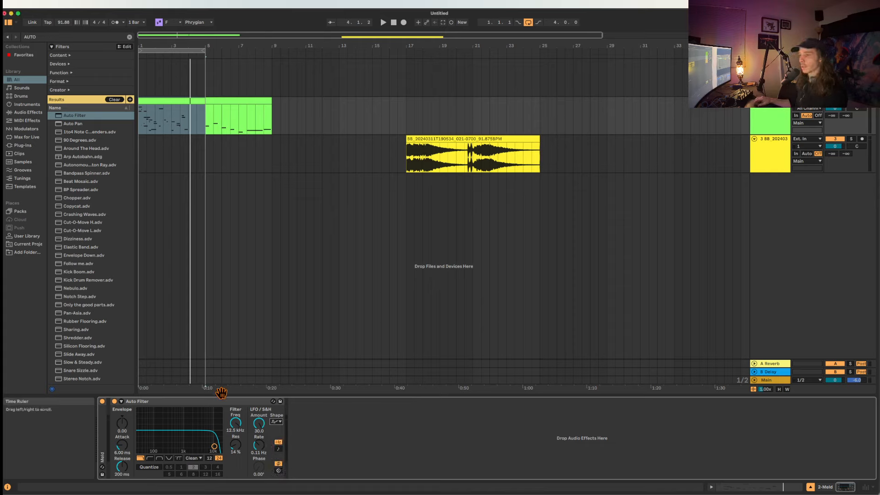
# Collapse Auto Filter and delete it from the device chain.
pyautogui.click(207, 404)
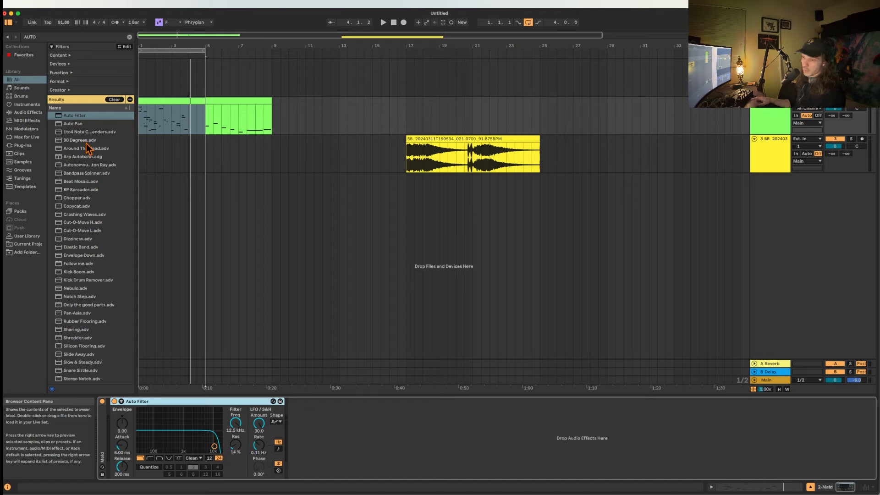
pyautogui.doubleClick(161, 401)
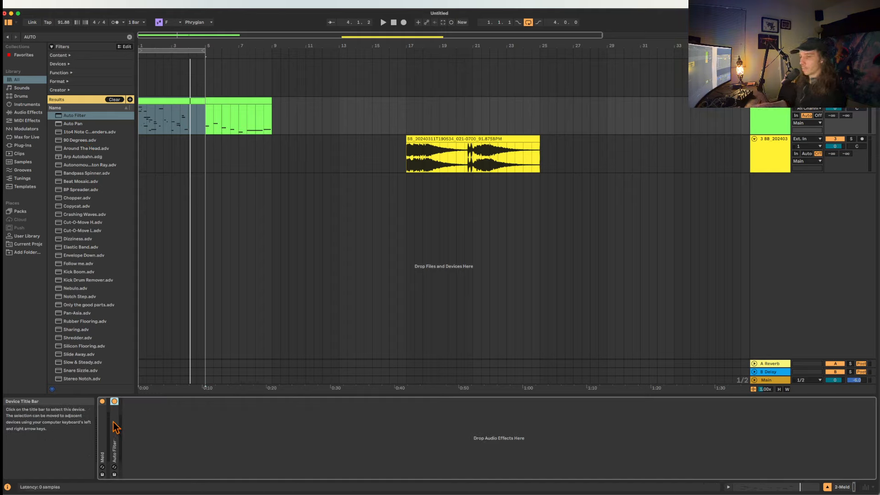
pyautogui.press('Delete')
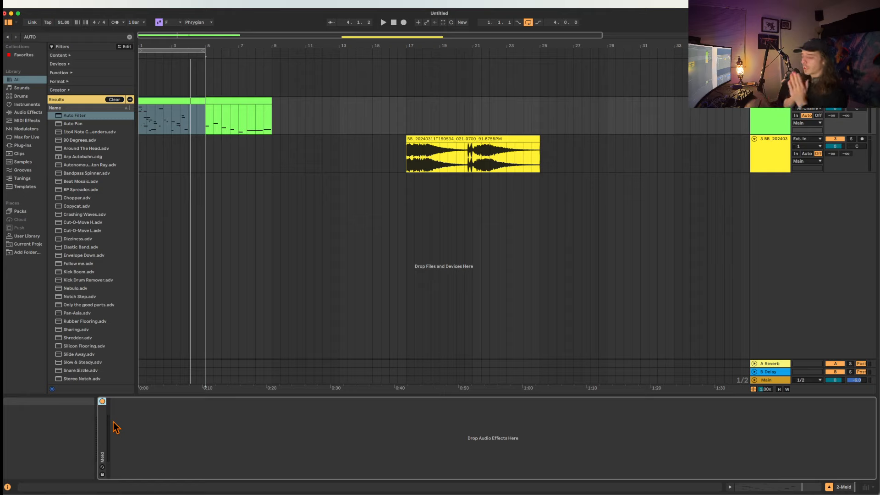
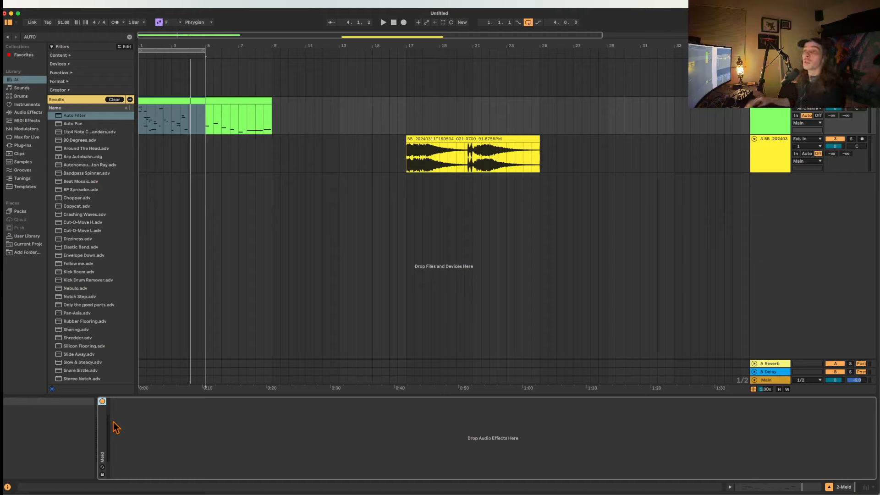
# Delete the Meld track and the yellow audio track together from the arrangement.
pyautogui.click(228, 101)
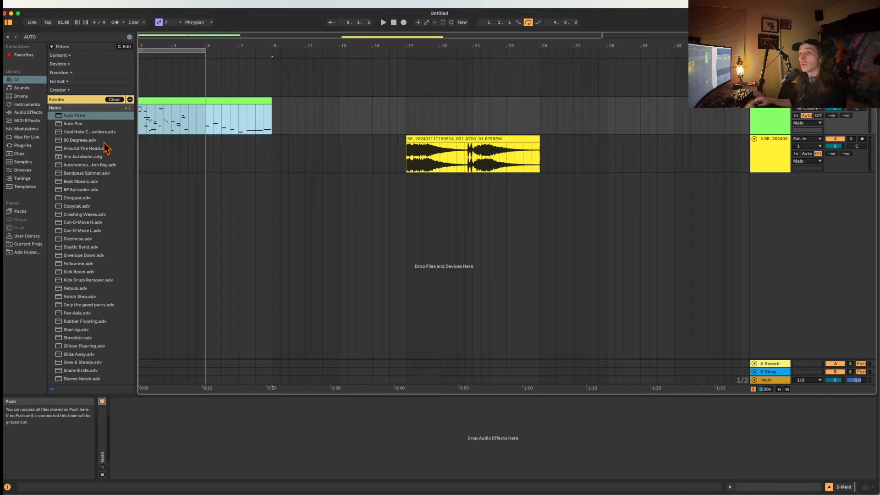
pyautogui.click(771, 101)
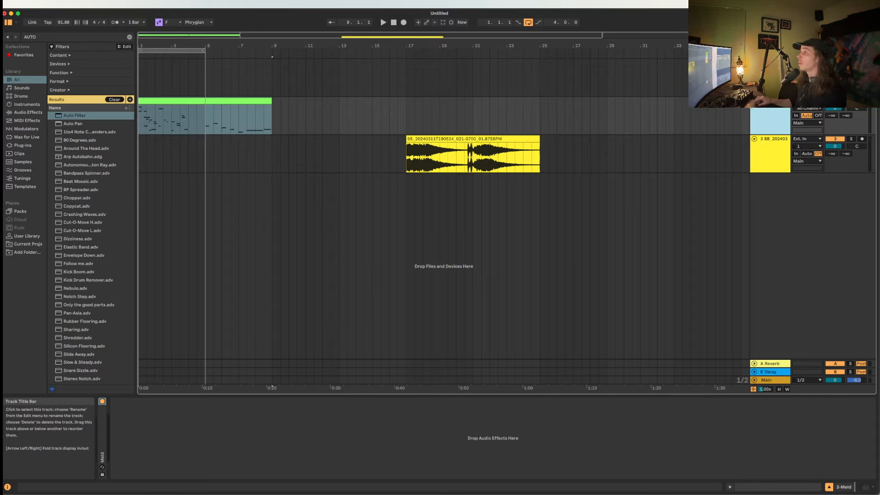
pyautogui.keyDown('shift'); pyautogui.click(769, 149); pyautogui.keyUp('shift')
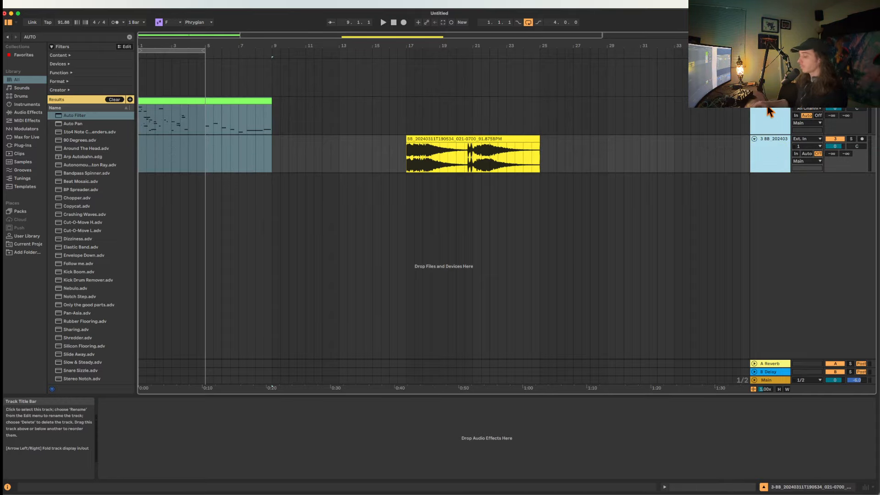
pyautogui.press('Delete')
# Search the instruments for GRANU and load Granulator III on the remaining empty MIDI track.
pyautogui.click(769, 83)
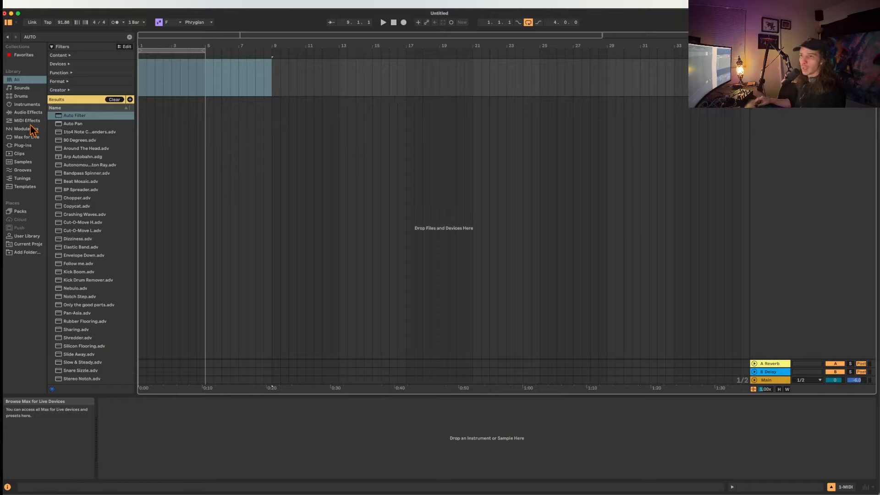
pyautogui.click(27, 105)
pyautogui.click(64, 37)
pyautogui.write('GRAN')
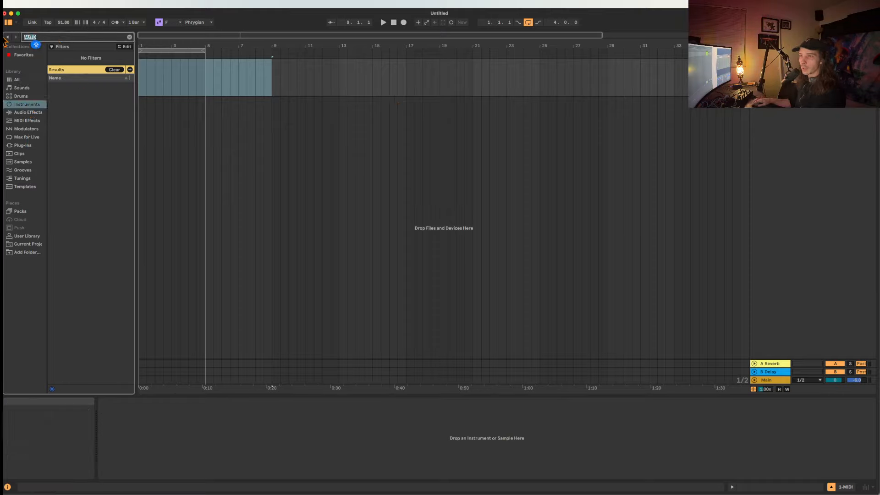
pyautogui.write('U')
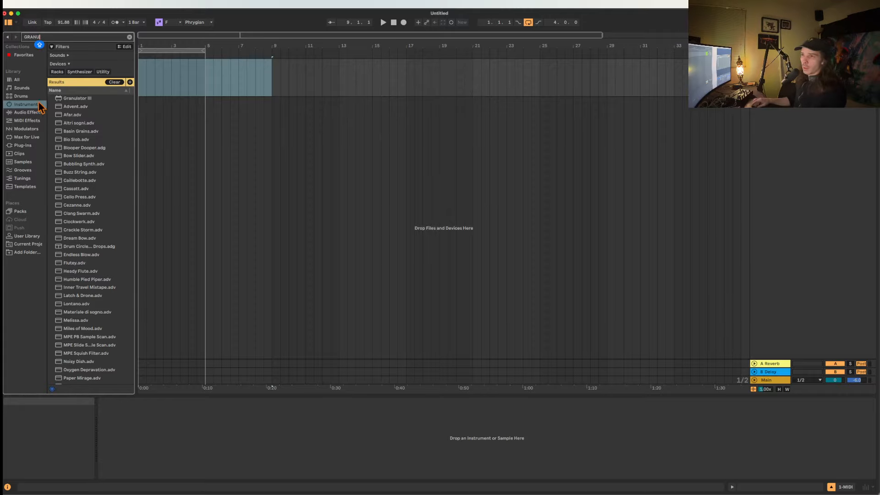
pyautogui.click(81, 99)
pyautogui.doubleClick(81, 99)
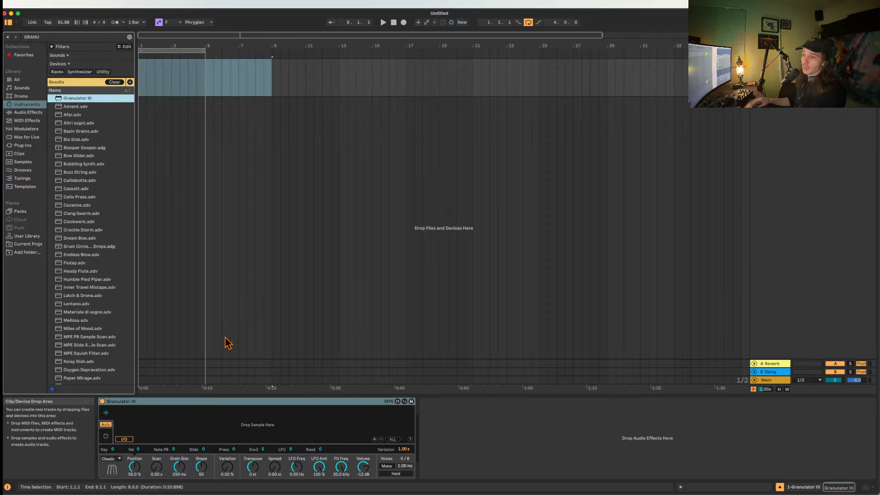
# Search the samples for PAD, audition some results, load Pluck Pad Progression Dm 121 bpm into Granulator III, and keep its mode on Classic.
pyautogui.click(23, 39)
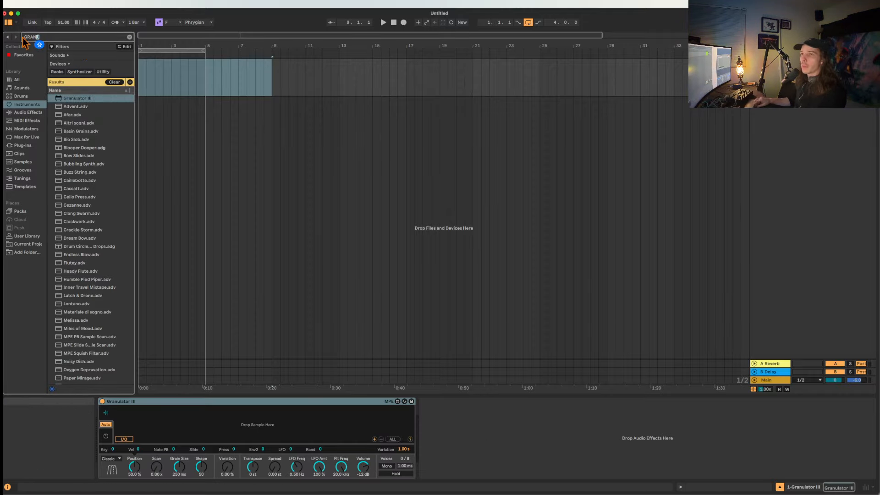
pyautogui.write('PAD')
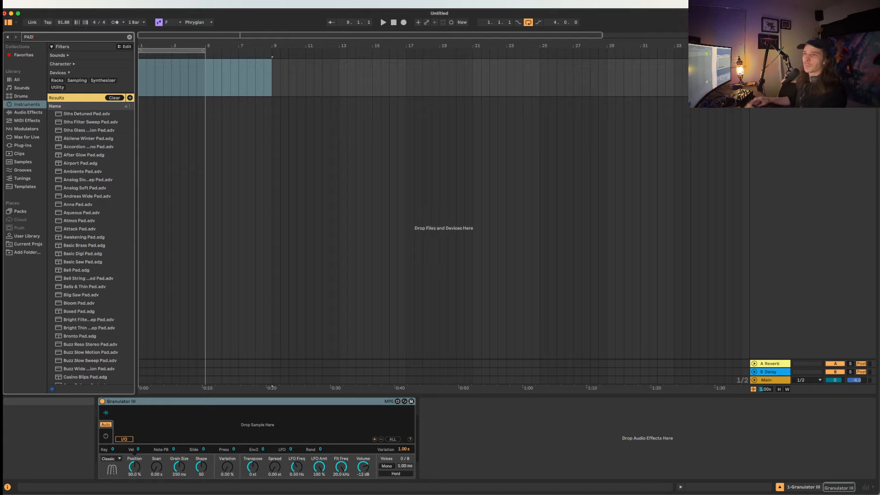
pyautogui.click(33, 162)
pyautogui.click(92, 174)
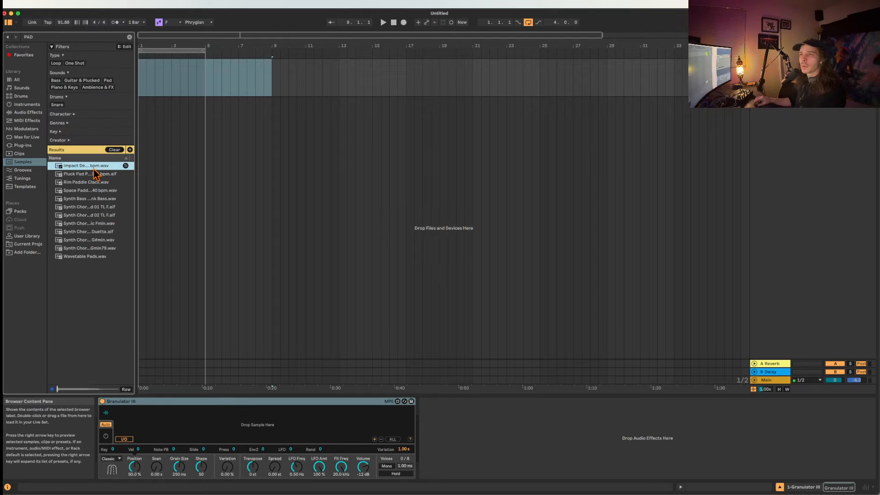
pyautogui.click(88, 183)
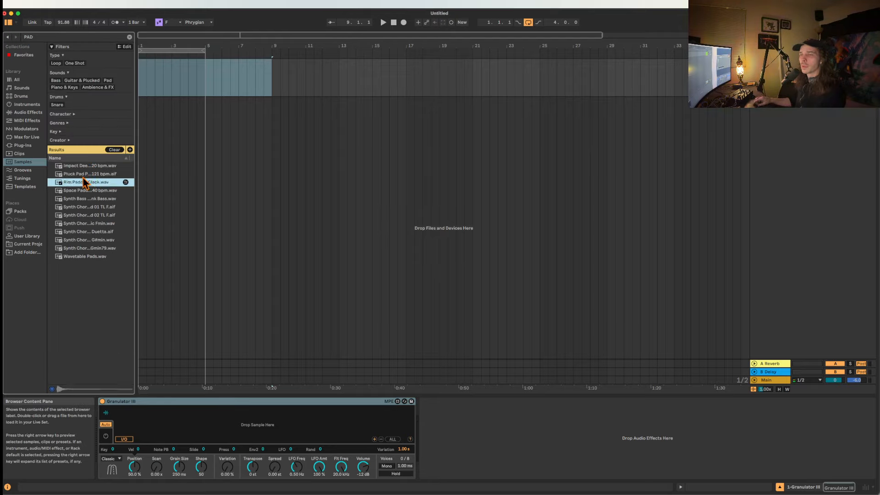
pyautogui.click(75, 177)
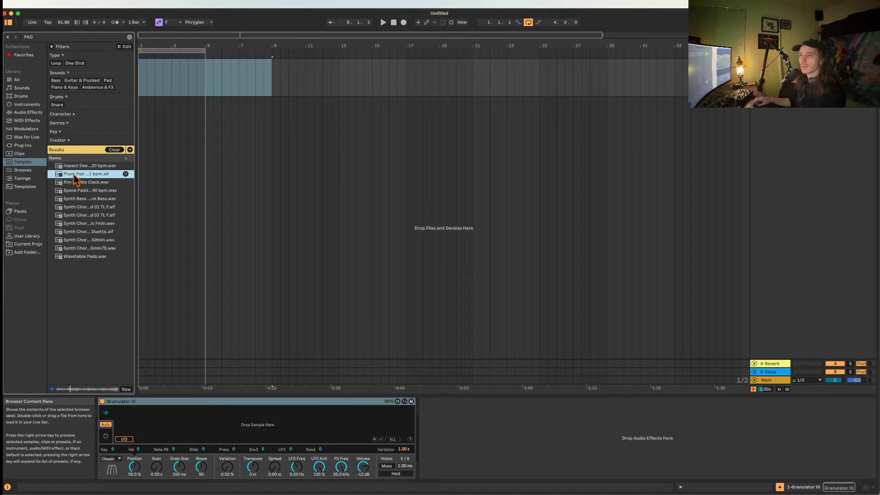
pyautogui.moveTo(73, 175); pyautogui.dragTo(198, 418)
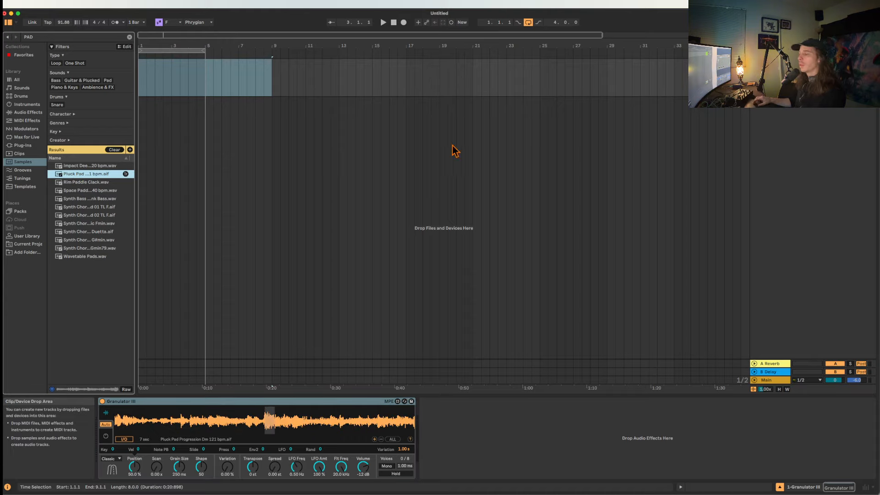
pyautogui.click(118, 459)
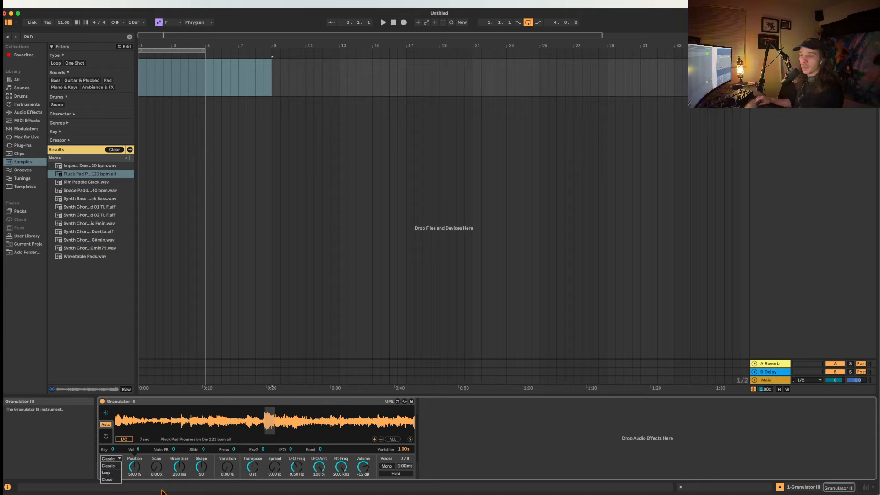
pyautogui.click(113, 466)
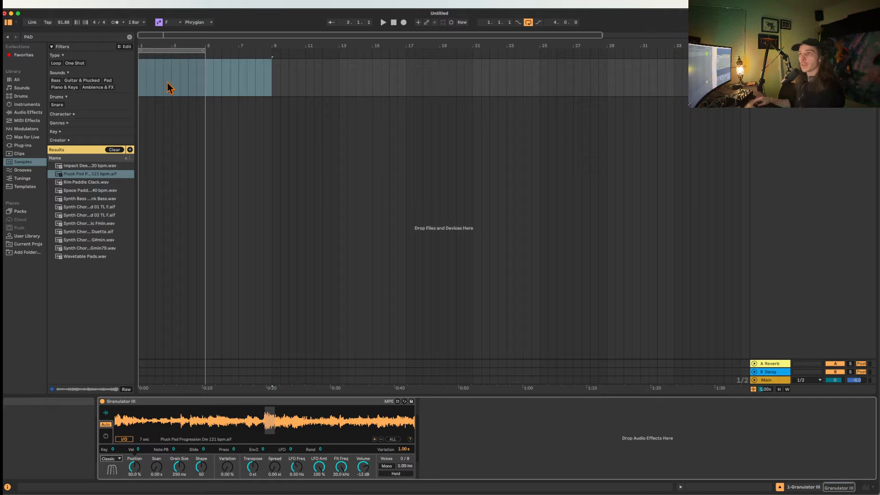
# Create a four-bar MIDI clip at the start of the Granulator III track and fill its full length with one C3 note.
pyautogui.doubleClick(143, 91)
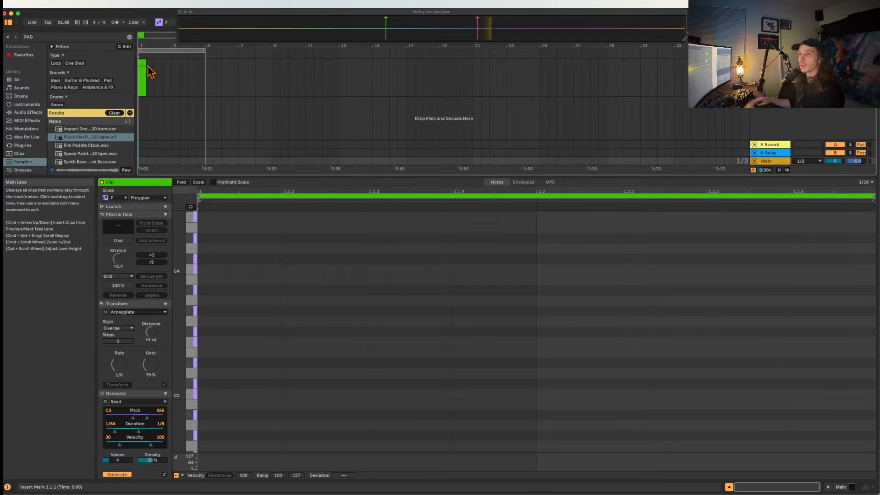
pyautogui.moveTo(155, 63); pyautogui.dragTo(205, 63)
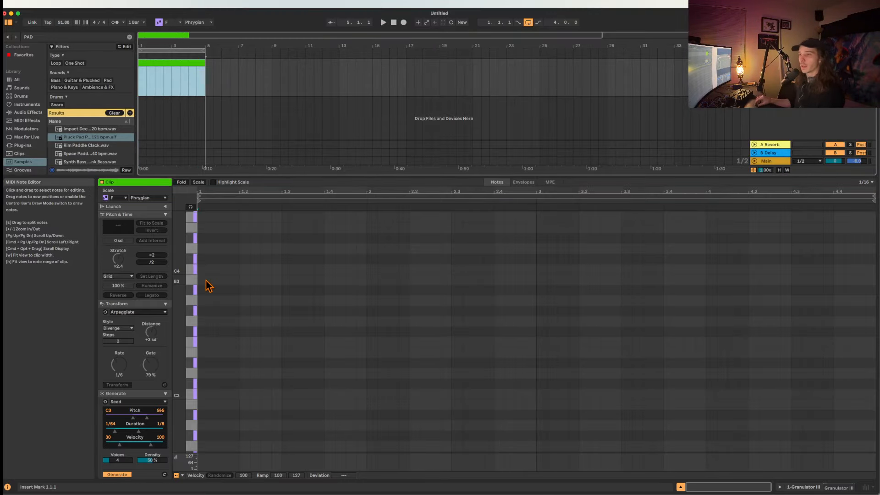
pyautogui.scroll(-2, 208, 287)
pyautogui.doubleClick(206, 366)
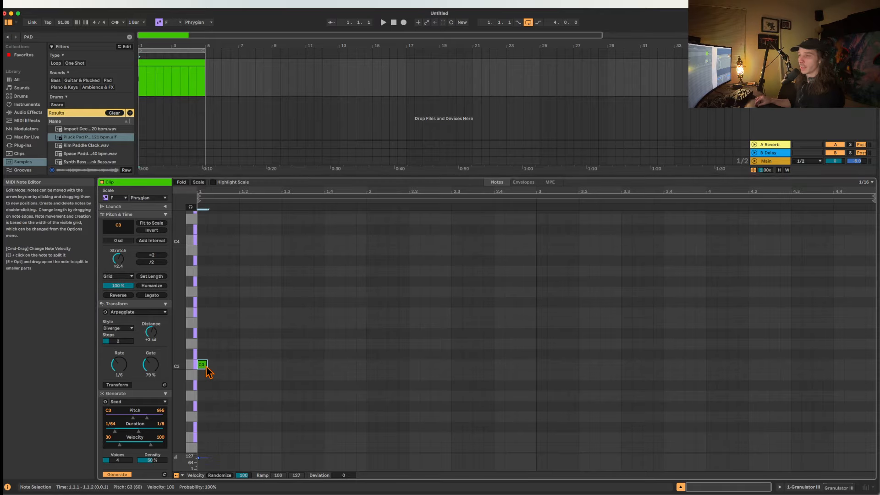
pyautogui.moveTo(206, 365); pyautogui.dragTo(872, 348)
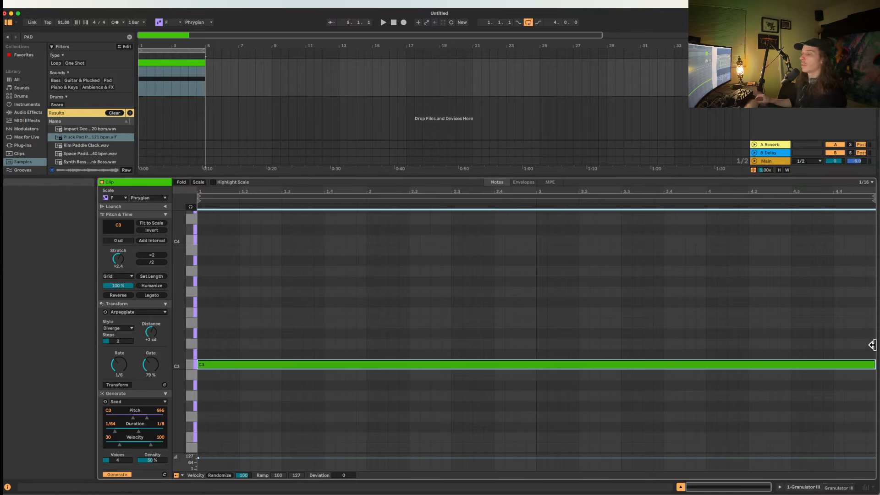
# Play the new clip and set Granulator III's Grain Size to 902 ms while it sounds.
pyautogui.click(169, 62)
pyautogui.press('space')
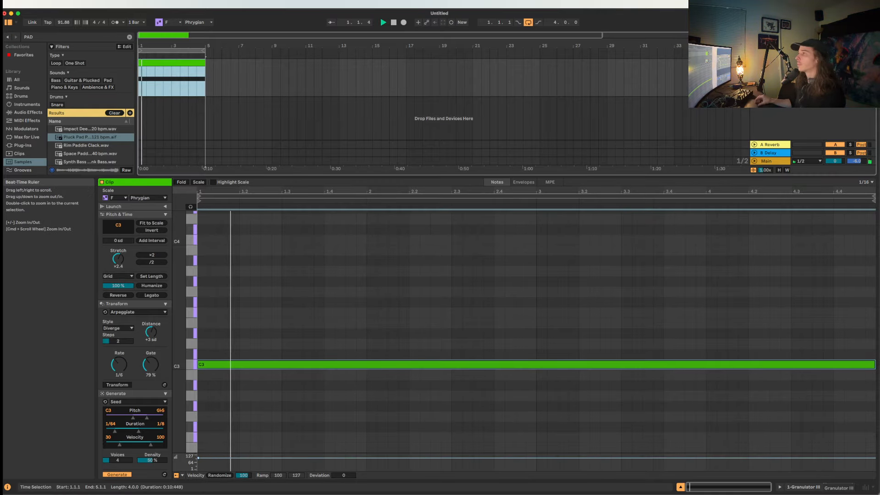
pyautogui.doubleClick(770, 63)
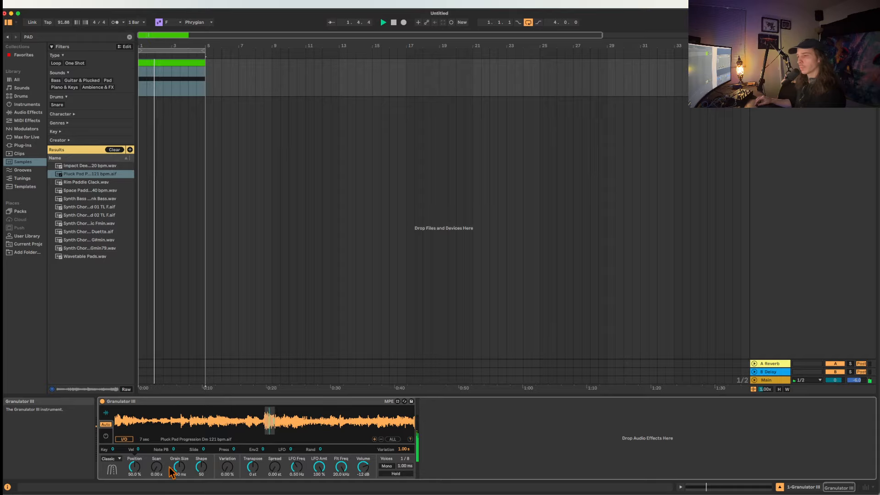
pyautogui.moveTo(179, 469); pyautogui.dragTo(180, 443)
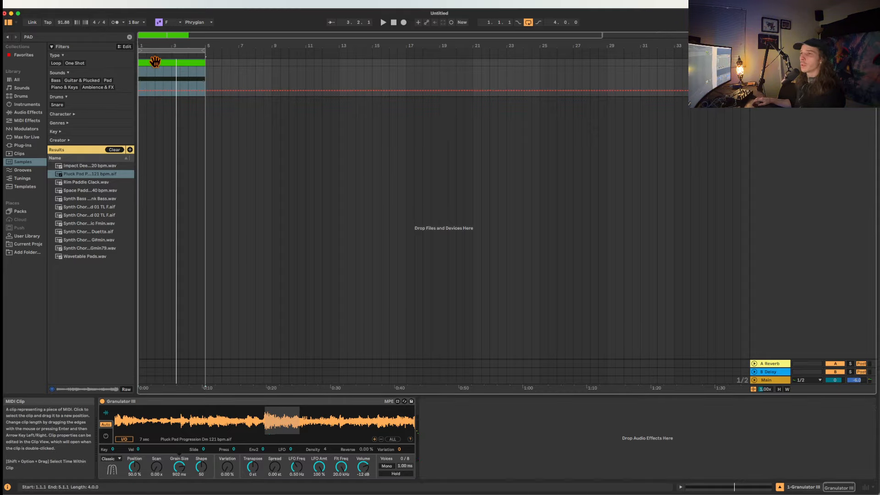
# Duplicate the clip twice and automate Granulator III's mode to switch to Loop at bar 5 and Cloud at bar 9.
pyautogui.press('super+d')
pyautogui.press('super+d')
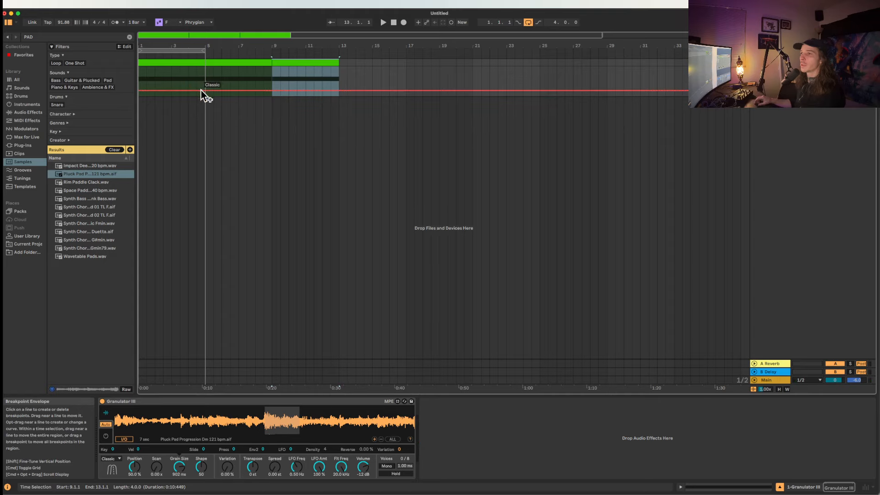
pyautogui.click(204, 90)
pyautogui.moveTo(213, 91)
pyautogui.mouseDown()
pyautogui.moveTo(205, 72)
pyautogui.moveTo(206, 81)
pyautogui.mouseUp()
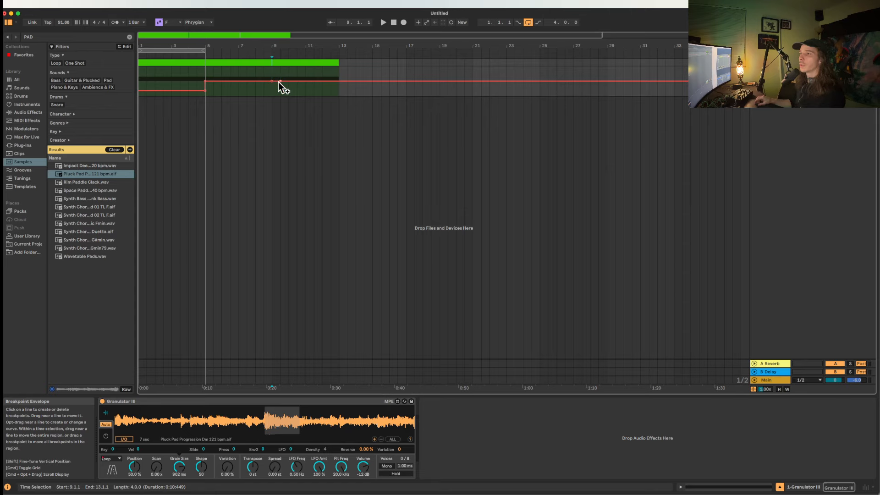
pyautogui.moveTo(279, 81); pyautogui.dragTo(279, 72)
# Join the three clips into one 12-bar clip, remove the repeated notes, and extend the first C3 note to the clip's end.
pyautogui.click(242, 63)
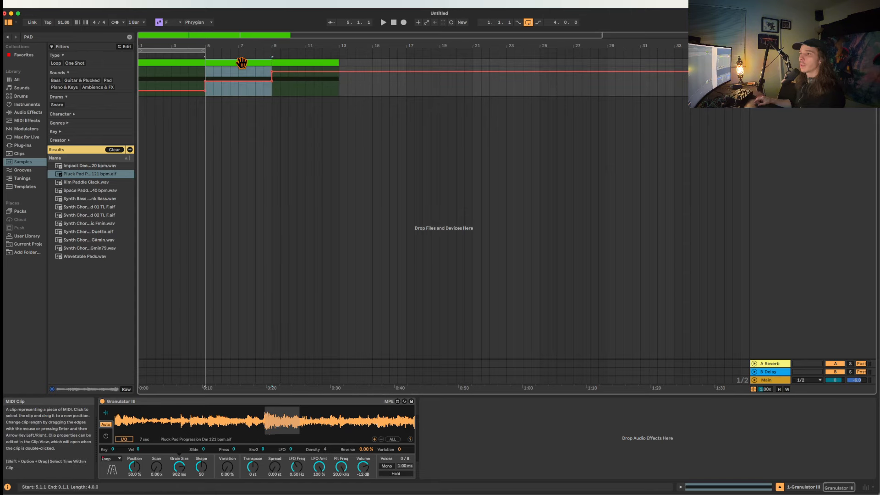
pyautogui.keyDown('shift'); pyautogui.click(197, 60); pyautogui.keyUp('shift')
pyautogui.keyDown('shift'); pyautogui.click(285, 62); pyautogui.keyUp('shift')
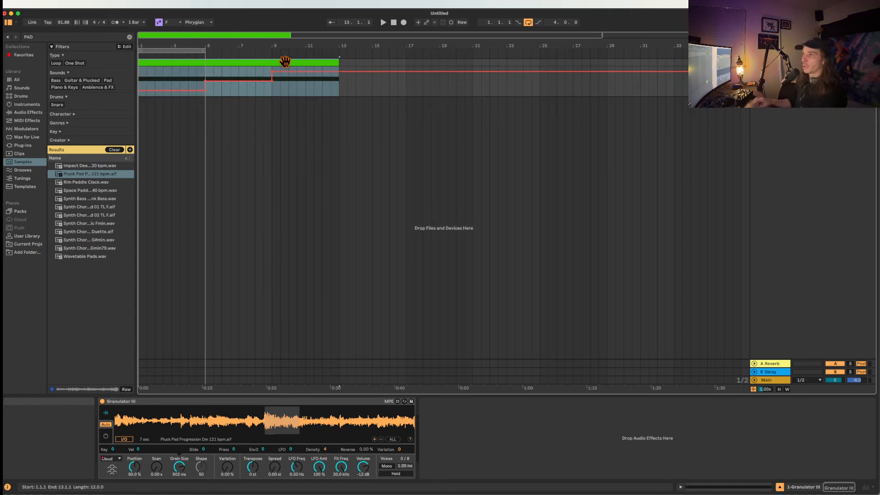
pyautogui.doubleClick(285, 61)
pyautogui.doubleClick(443, 335)
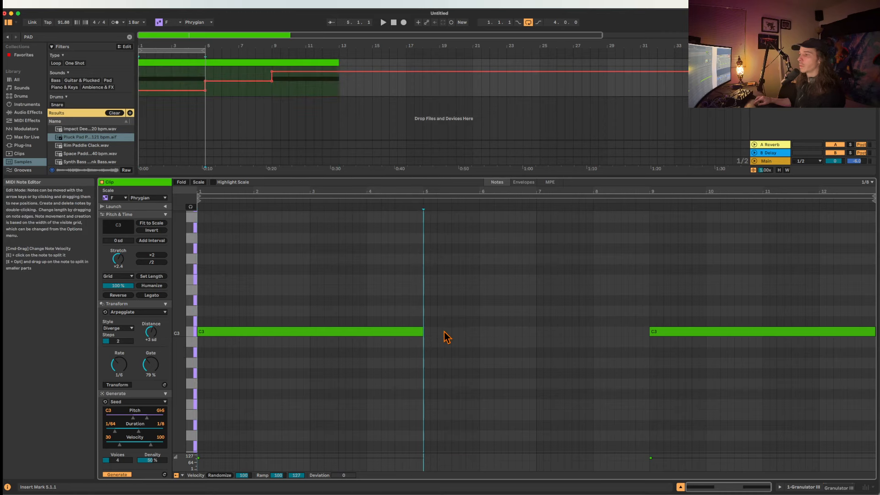
pyautogui.click(654, 333)
pyautogui.doubleClick(685, 333)
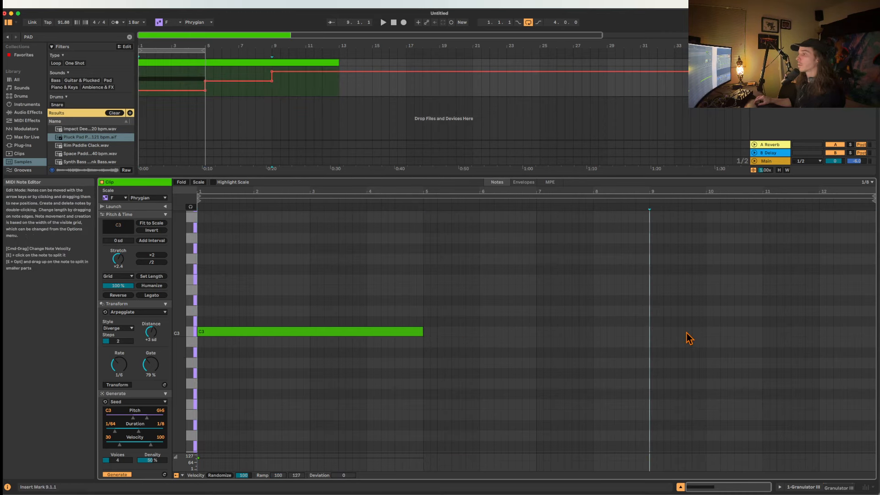
pyautogui.click(427, 331)
pyautogui.moveTo(434, 330); pyautogui.dragTo(822, 328)
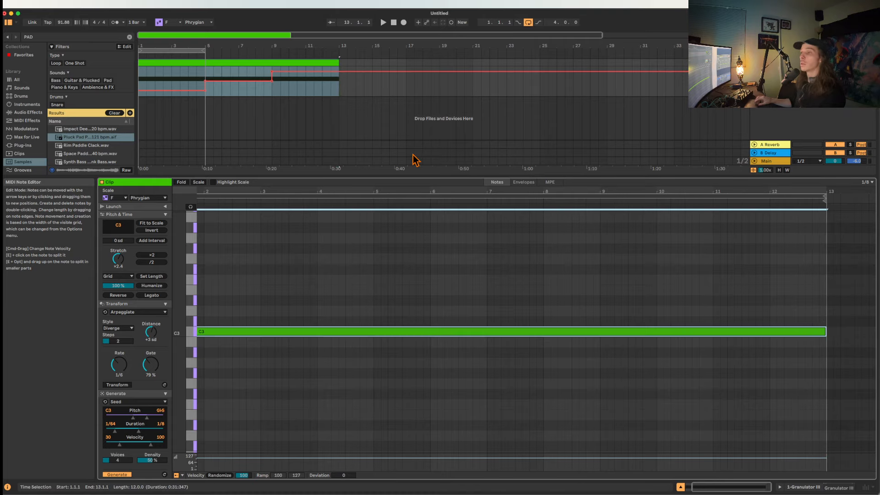
# Return to the device view and extend the arrangement loop to 12 bars, covering the whole clip.
pyautogui.click(287, 63)
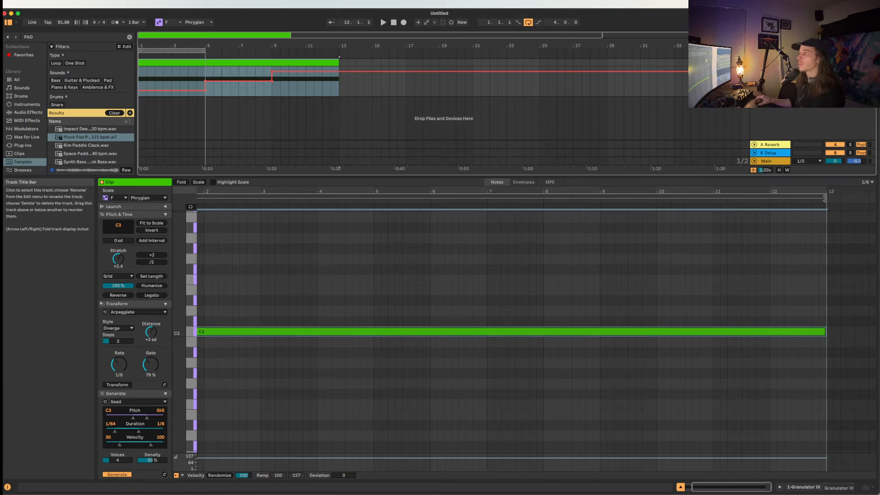
pyautogui.hotkey('shift', 'Tab')
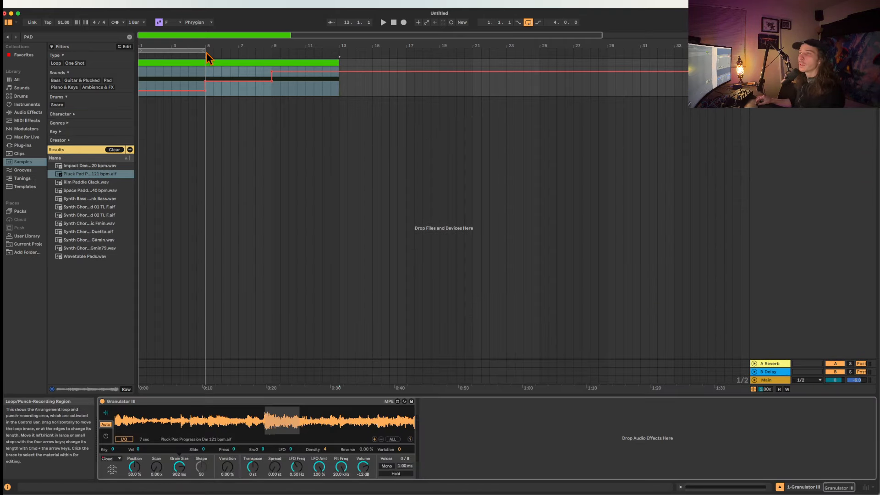
pyautogui.moveTo(207, 53); pyautogui.dragTo(339, 49)
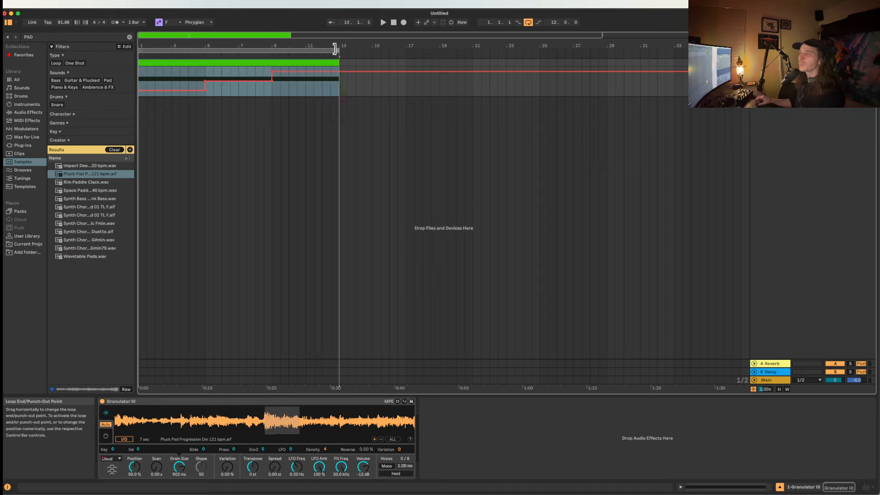
# Play the clip from its start, and restart playback from 4.3.1 to hear the change from Classic to Loop mode.
pyautogui.click(235, 63)
pyautogui.press('space')
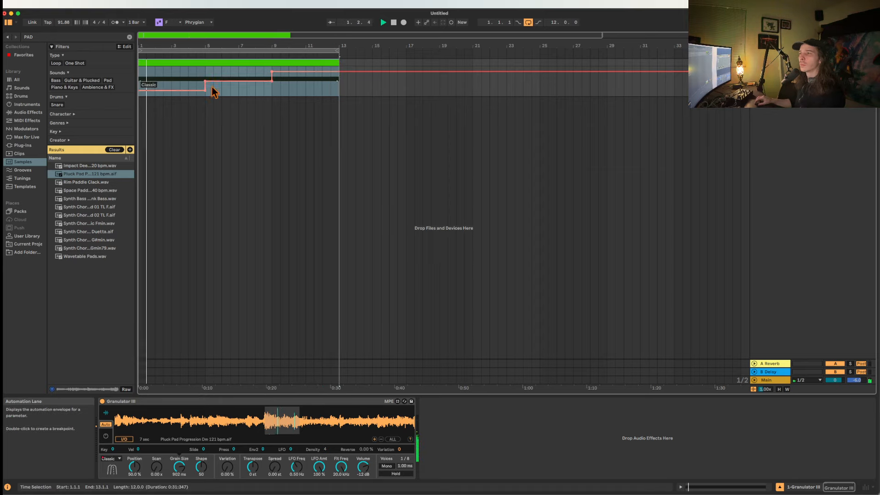
pyautogui.click(196, 78)
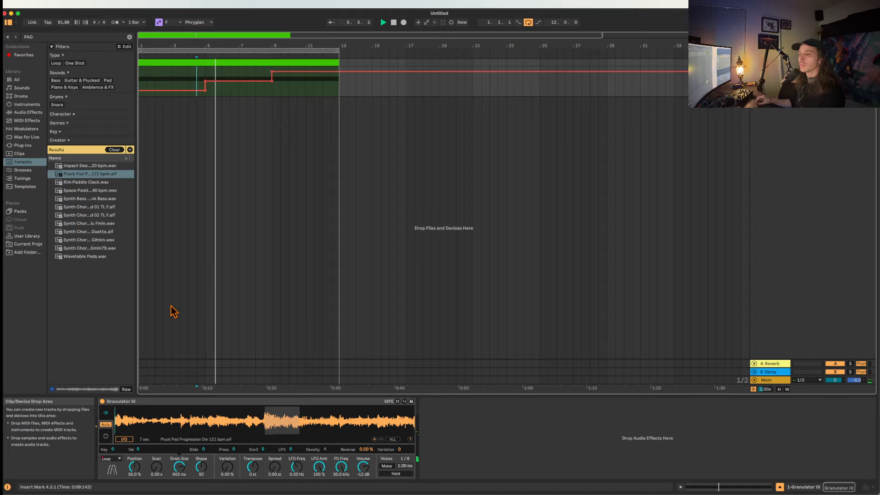
pyautogui.press('space')
pyautogui.press('space')
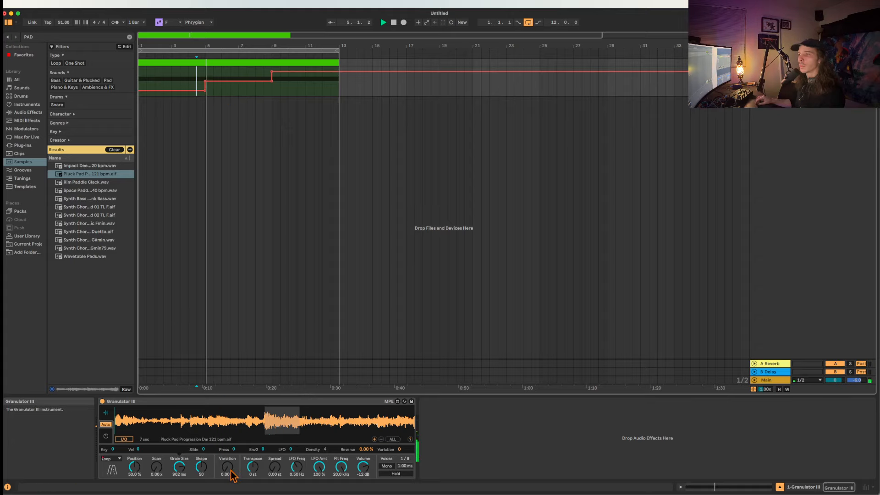
# Set Granulator III's scan to 0.95 s and replay the change from Classic to Loop mode, stopping playback at the end.
pyautogui.moveTo(157, 469); pyautogui.dragTo(157, 439)
pyautogui.press('space')
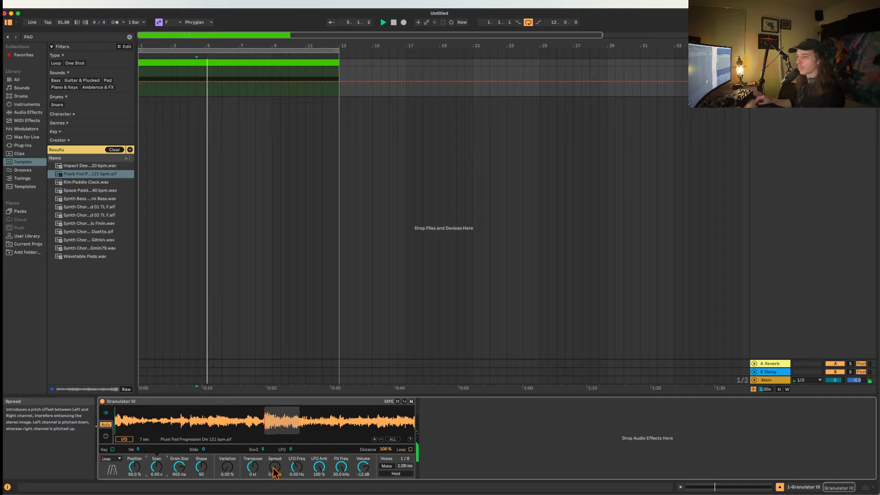
pyautogui.press('space')
pyautogui.press('space')
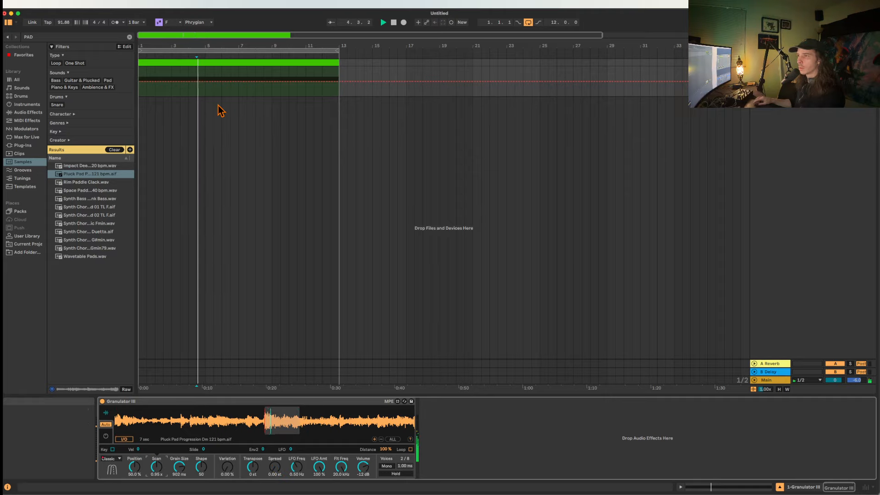
pyautogui.press('space')
pyautogui.click(218, 63)
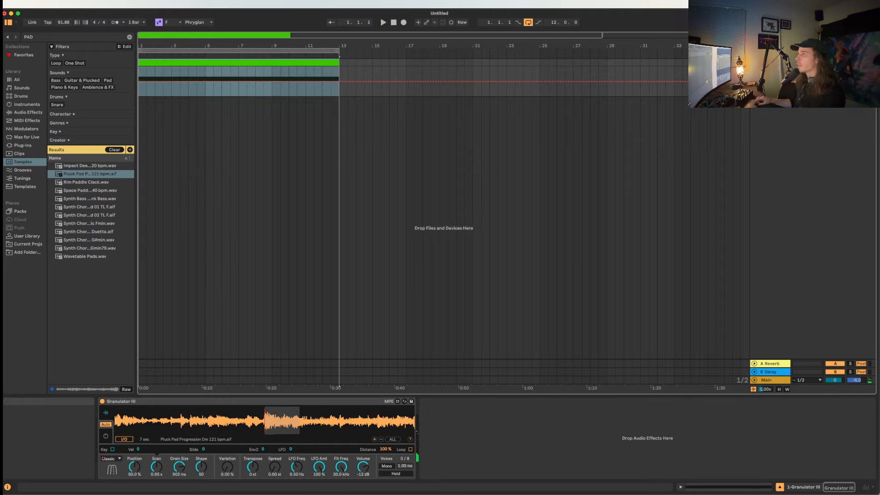
# Move the grain mode automation so that Loop begins at bar 2 and Cloud begins at bar 3.
pyautogui.click(113, 459)
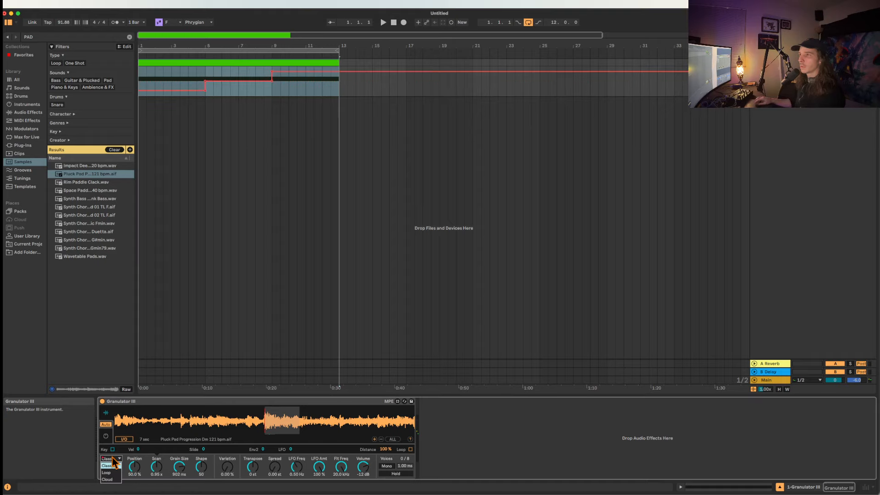
pyautogui.click(206, 94)
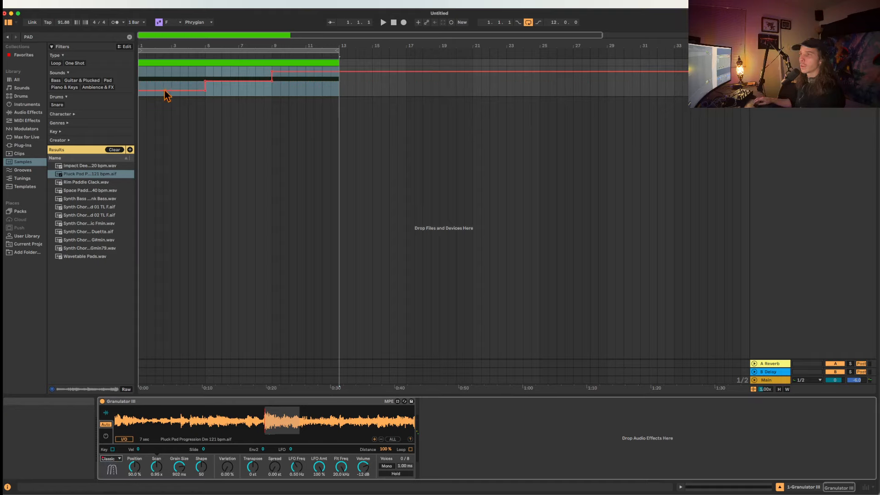
pyautogui.click(204, 94)
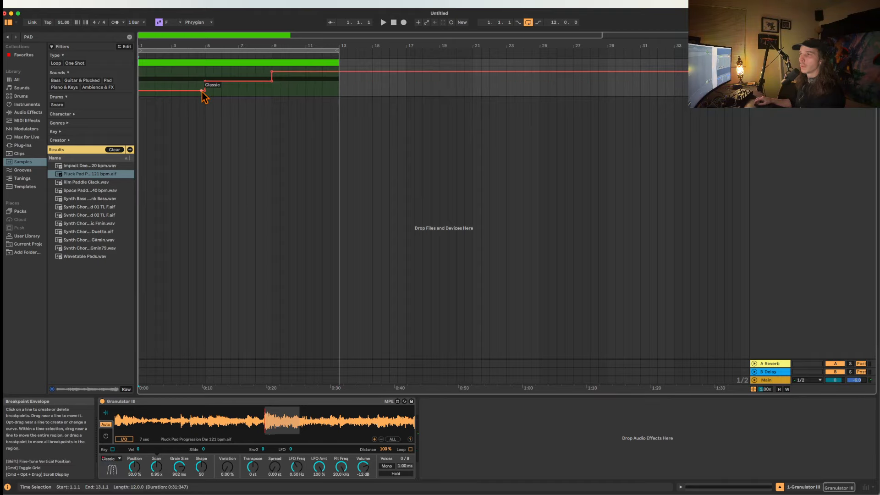
pyautogui.click(155, 90)
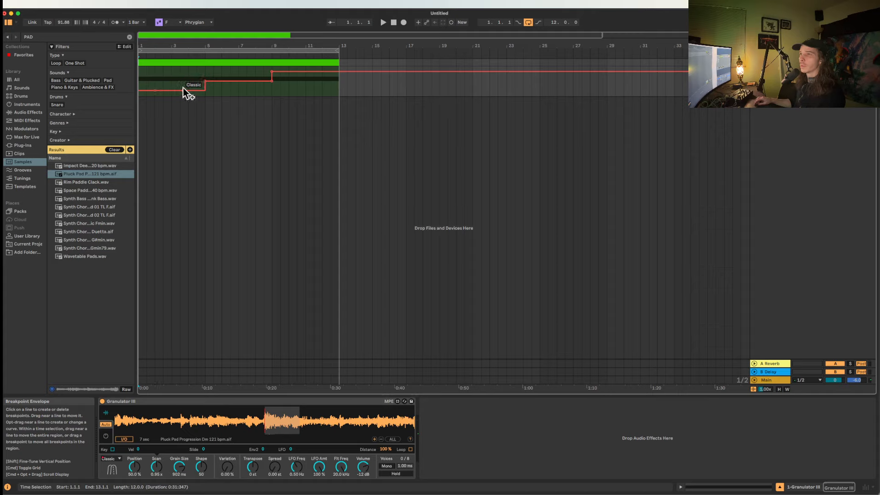
pyautogui.moveTo(205, 82); pyautogui.dragTo(155, 82)
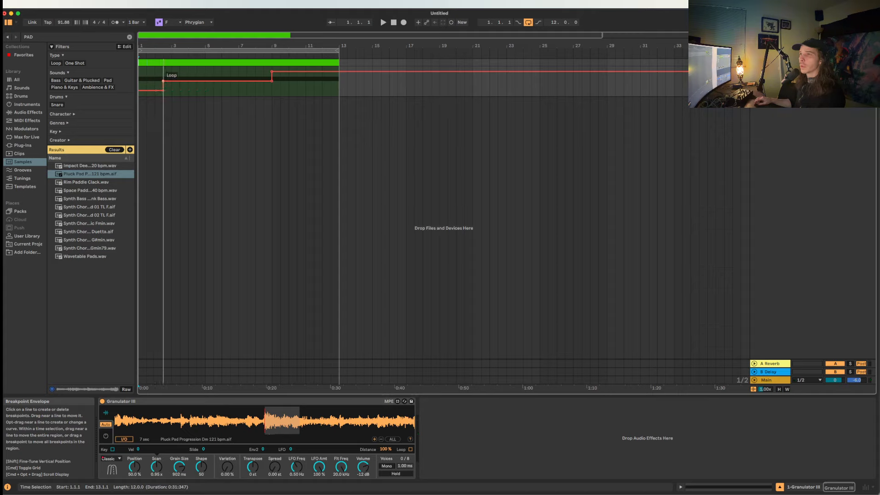
pyautogui.moveTo(272, 83); pyautogui.dragTo(171, 81)
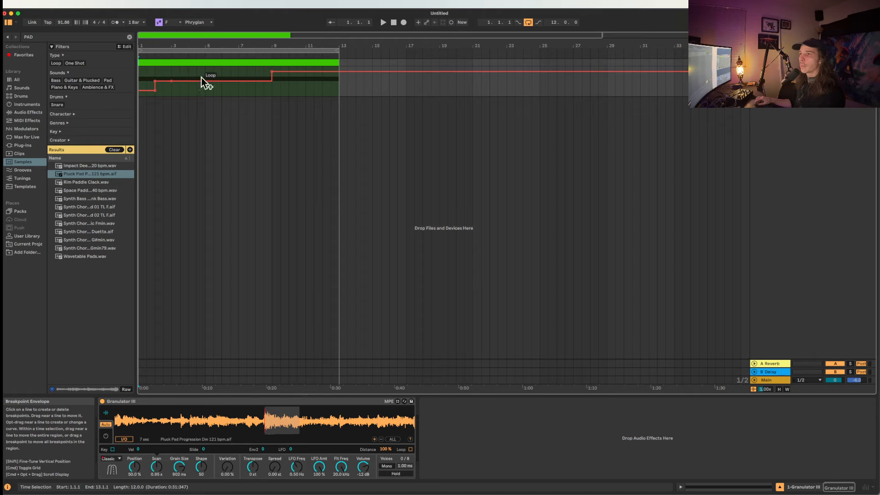
pyautogui.moveTo(273, 72); pyautogui.dragTo(172, 72)
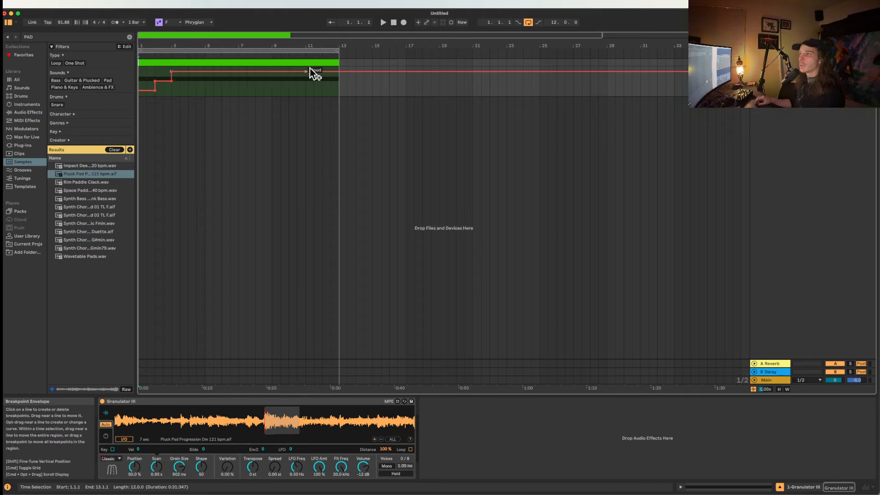
# Shorten the clip to two bars and set the arrangement loop to the clip's new length.
pyautogui.moveTo(339, 63); pyautogui.dragTo(172, 63)
pyautogui.press('super+l')
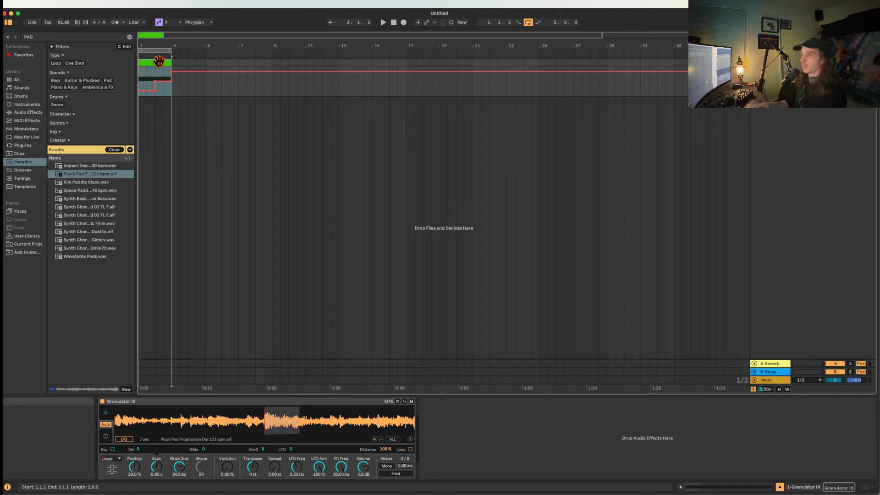
pyautogui.scroll(5, 159, 61)
pyautogui.scroll(6, 199, 173)
pyautogui.hscroll(-5, 199, 174)
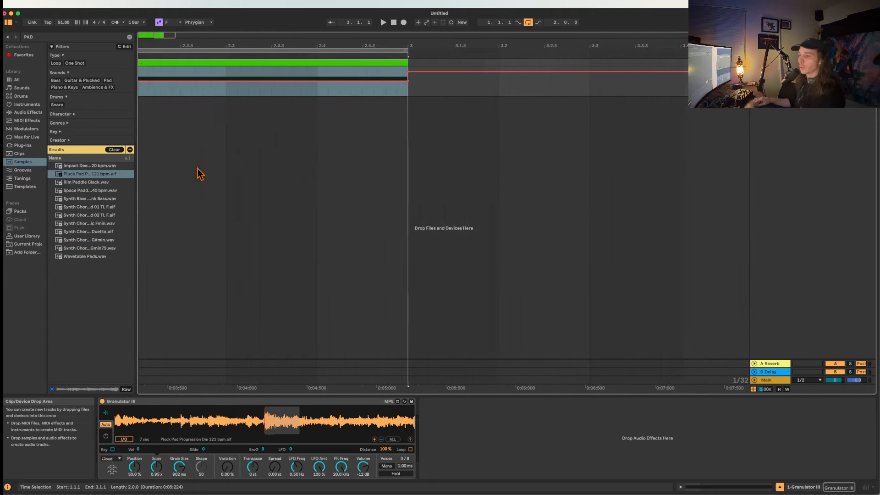
# Set Granulator III's grain variation to 30.4% and start playing the two-bar loop.
pyautogui.moveTo(228, 467); pyautogui.dragTo(227, 457)
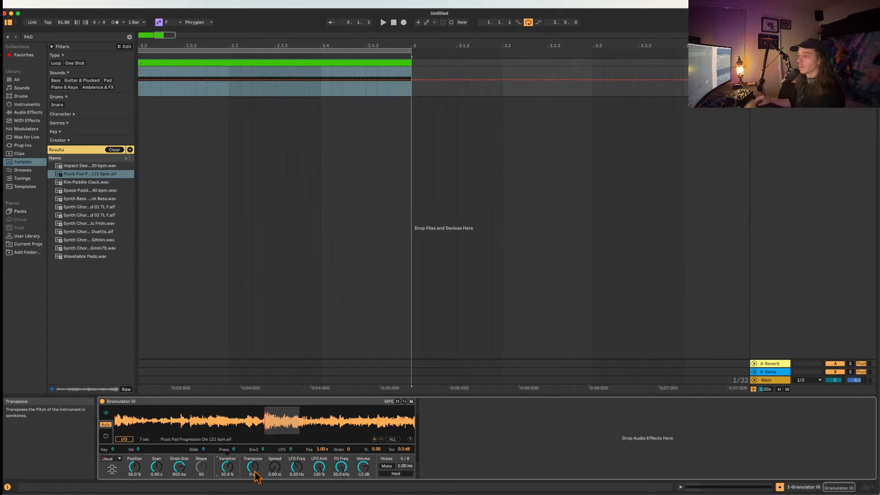
pyautogui.press('space')
pyautogui.hscroll(-7, 236, 202)
pyautogui.hscroll(-5, 236, 187)
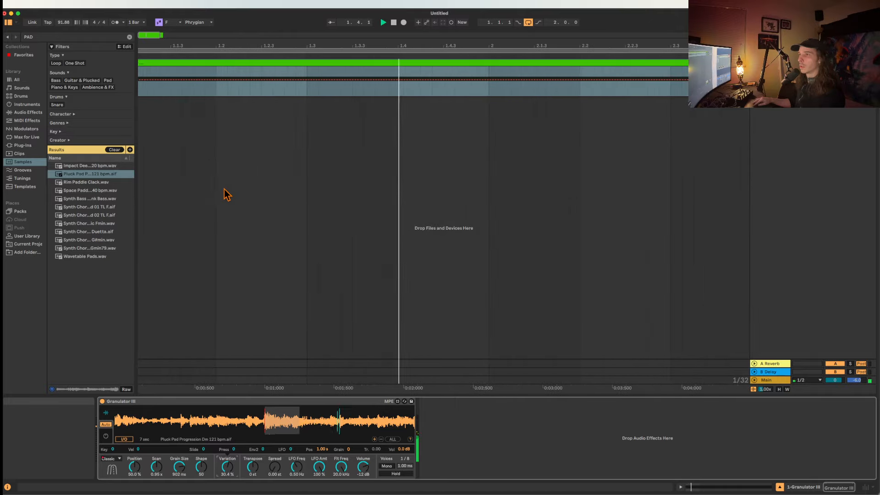
pyautogui.scroll(-8, 225, 189)
# Set the grain position to 51.6% while the loop plays through the mode changes, and stop playback.
pyautogui.click(113, 458)
pyautogui.click(112, 461)
pyautogui.click(113, 460)
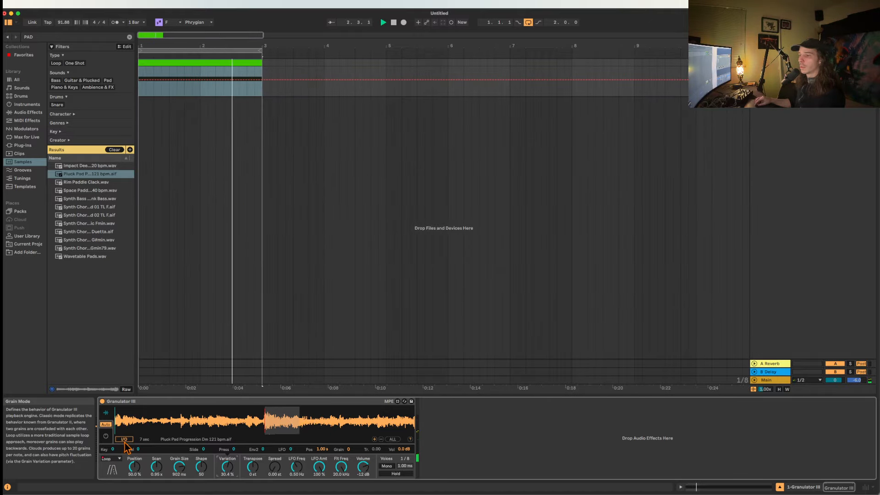
pyautogui.click(115, 451)
pyautogui.moveTo(134, 467); pyautogui.dragTo(134, 466)
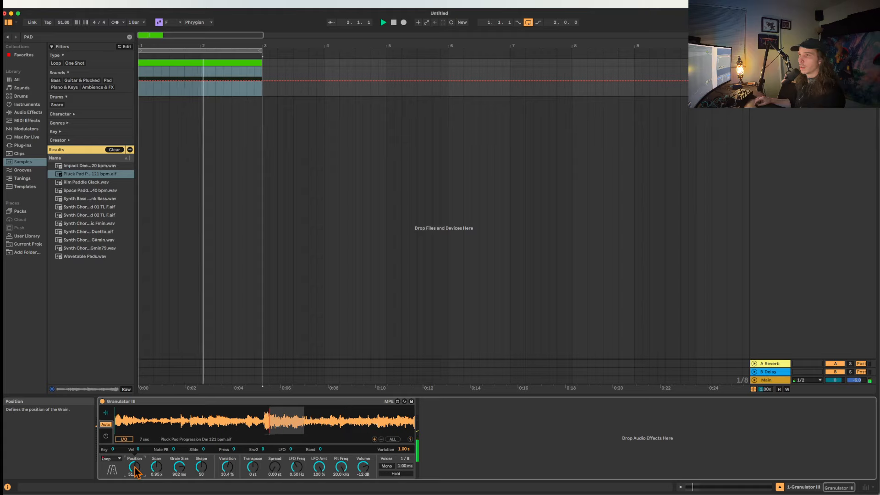
pyautogui.press('space')
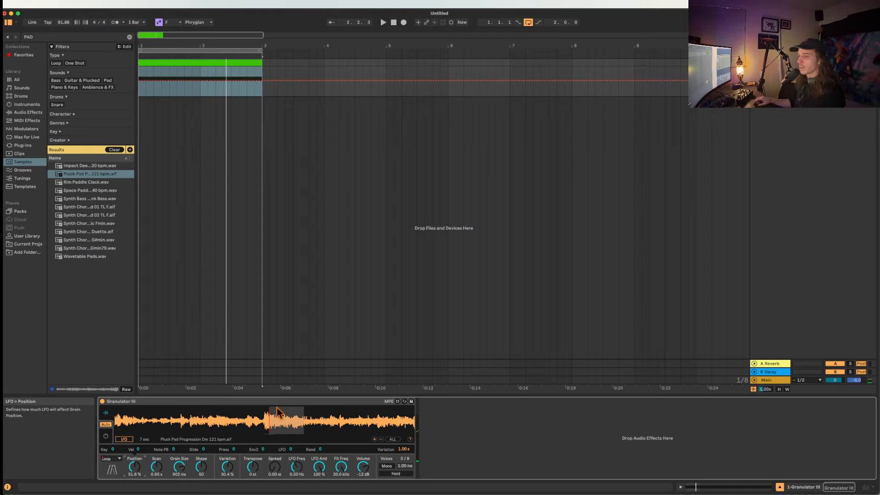
# Turn off Granulator III's filter in the control view and return to the sample view.
pyautogui.click(107, 435)
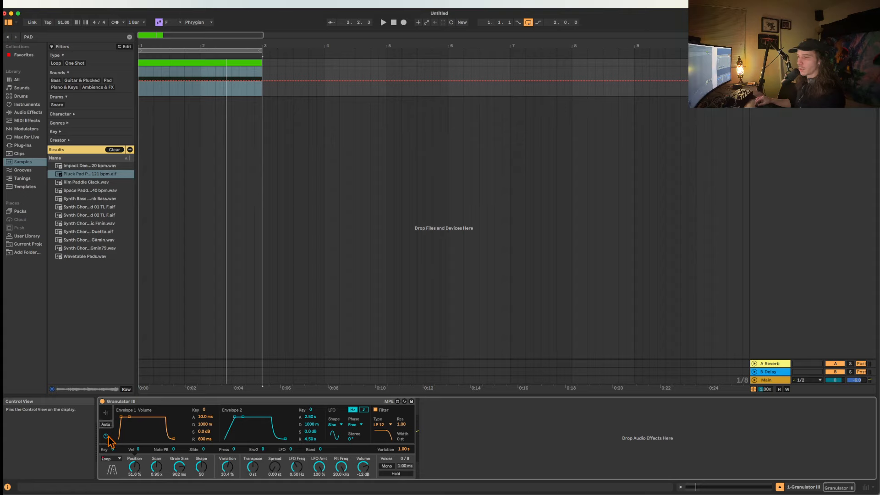
pyautogui.click(376, 410)
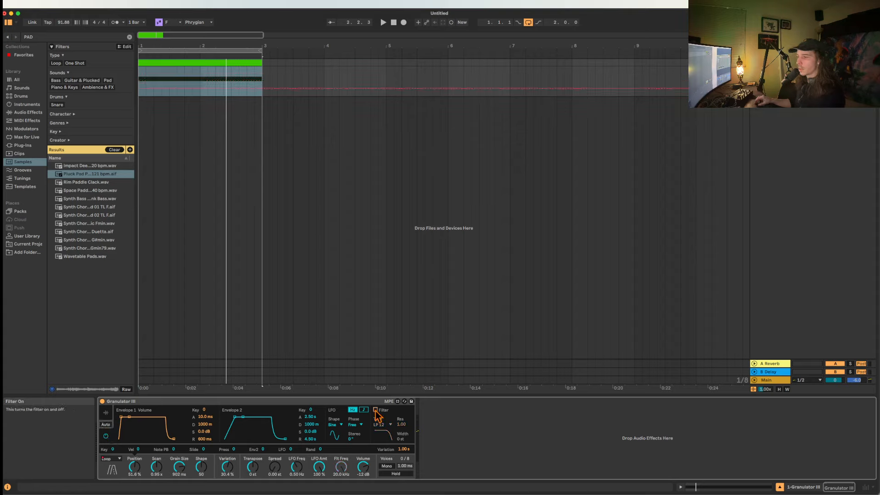
pyautogui.click(106, 413)
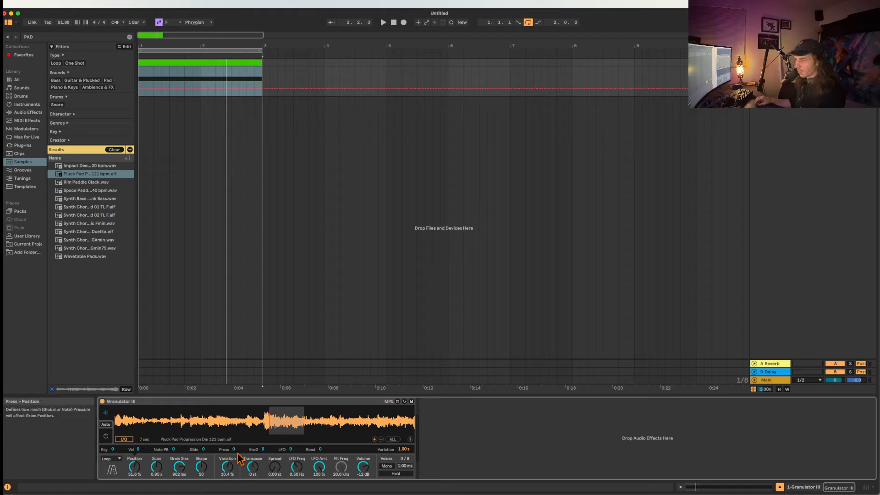
# Set position variation to 1.75 s, spread to 2.52 st, shape to 74, variation to 36.8%, scan to 2.38 s and position to about 2.8%.
pyautogui.moveTo(403, 449); pyautogui.dragTo(403, 433)
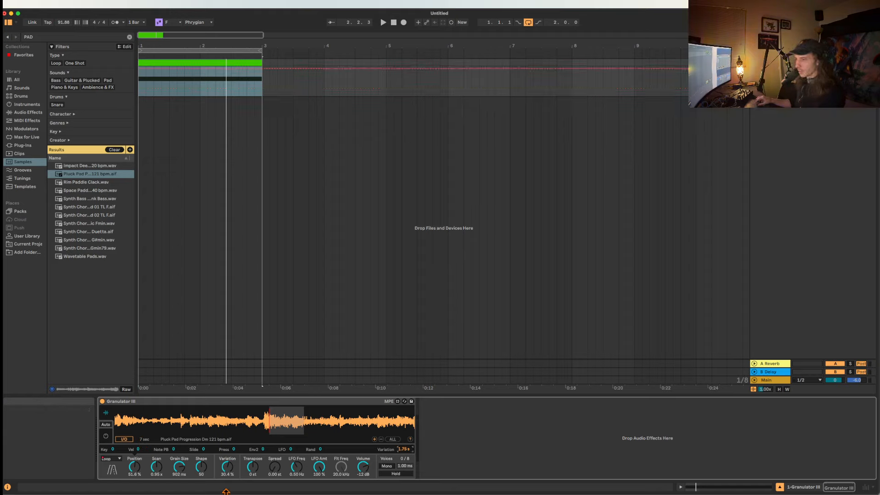
pyautogui.moveTo(275, 468); pyautogui.dragTo(275, 454)
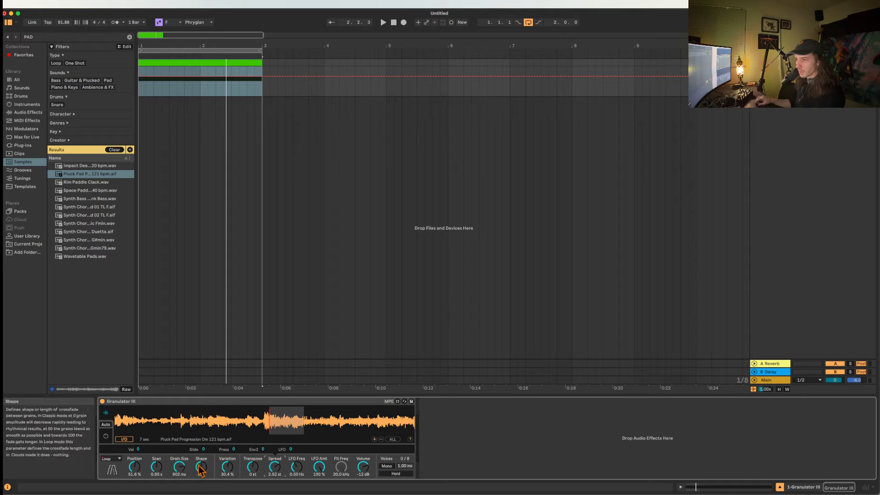
pyautogui.moveTo(200, 469); pyautogui.dragTo(225, 464)
pyautogui.moveTo(158, 468); pyautogui.dragTo(157, 455)
pyautogui.moveTo(134, 468); pyautogui.dragTo(134, 490)
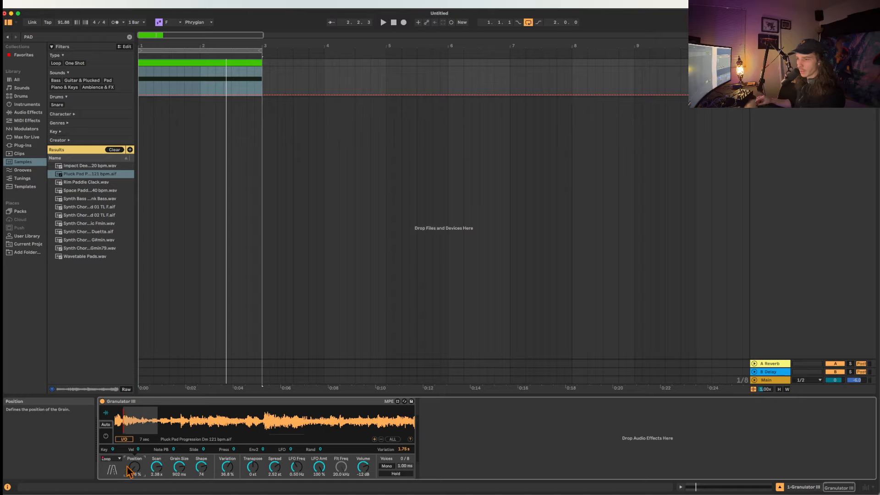
# Play the loop with the new grain settings and move the grain position to 12.0%.
pyautogui.press('space')
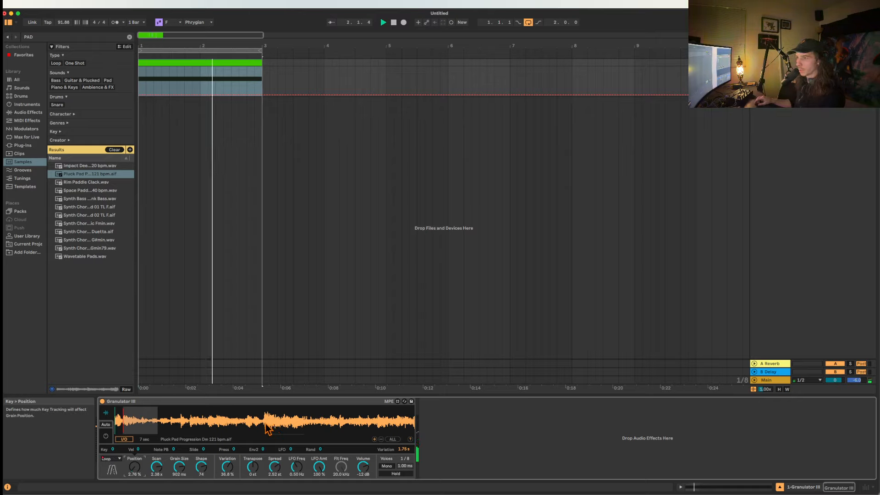
pyautogui.moveTo(140, 418); pyautogui.dragTo(137, 417)
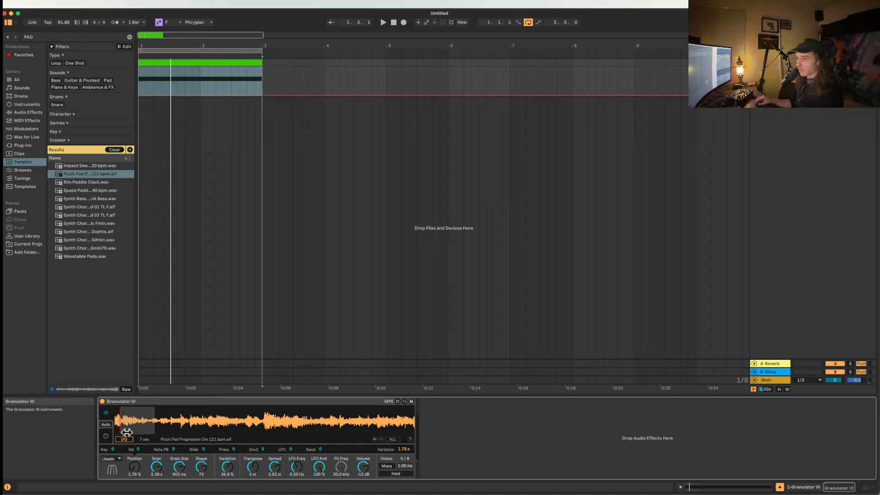
pyautogui.moveTo(133, 467); pyautogui.dragTo(133, 493)
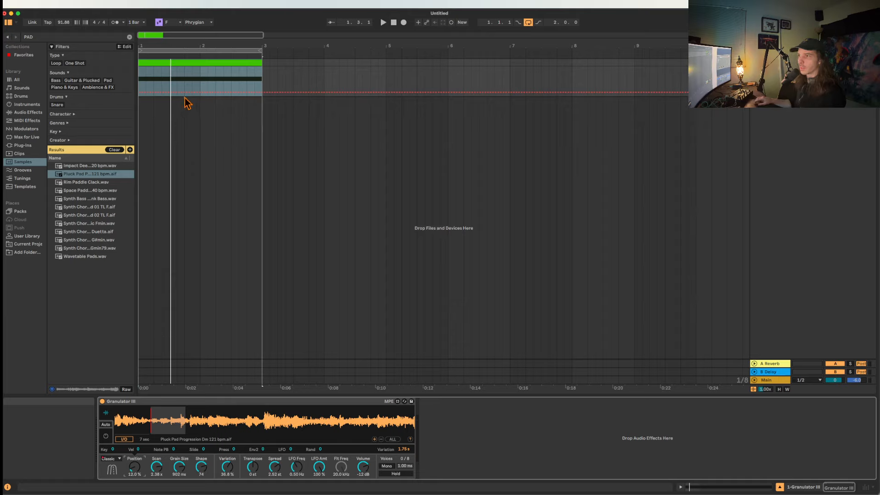
# Play the clip twice from 1.3.1 to hear Classic mode change to Loop mode.
pyautogui.click(171, 87)
pyautogui.press('space')
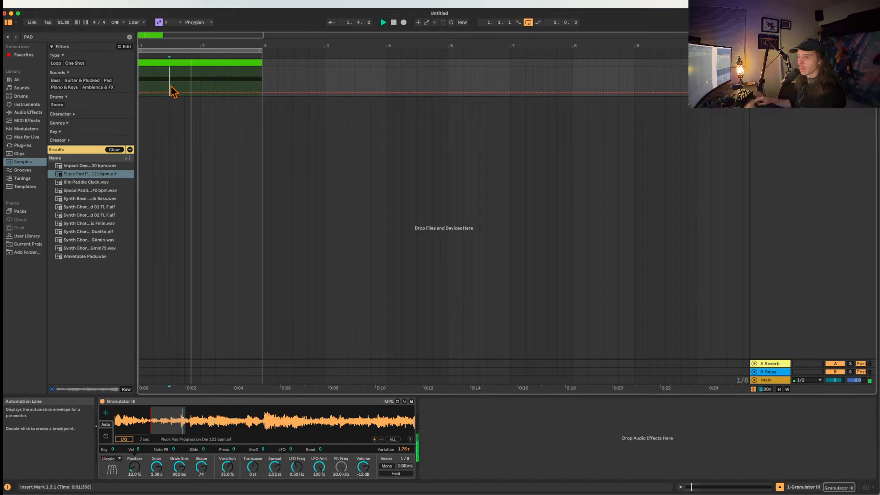
pyautogui.press('space')
pyautogui.press('space')
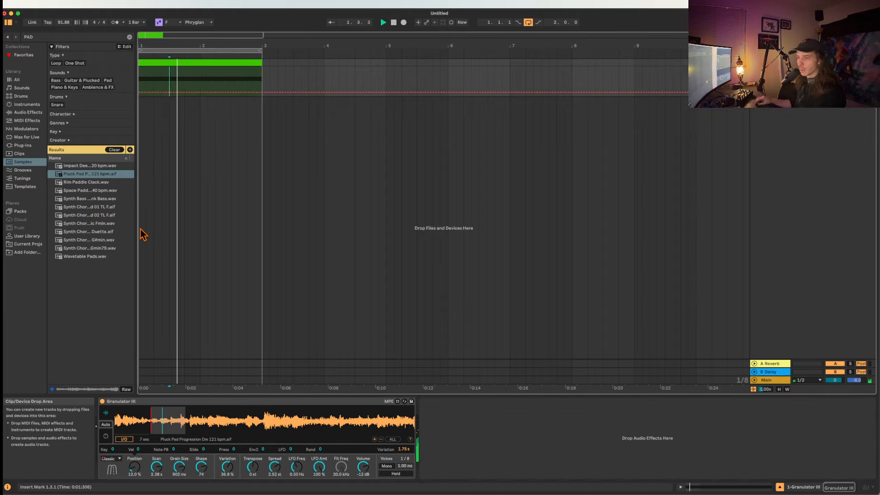
pyautogui.press('space')
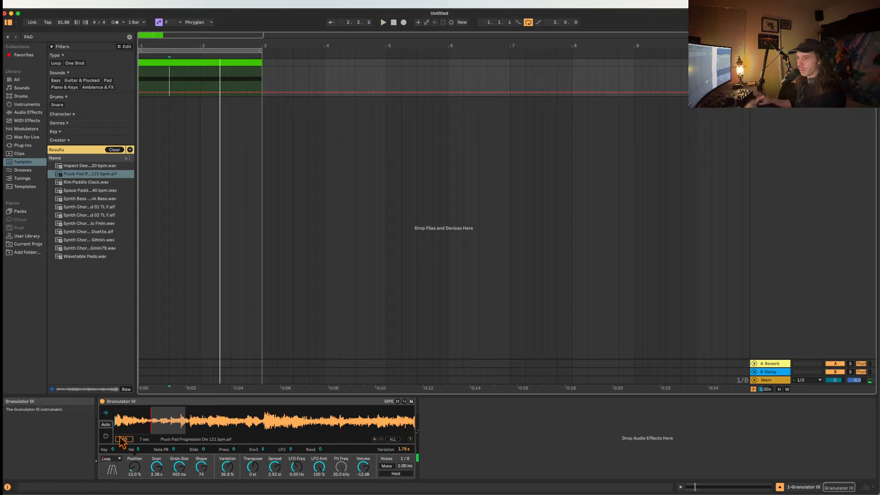
# Override the automated grain mode with Loop and Cloud in turn, and set the grain position to 59.3%.
pyautogui.click(115, 466)
pyautogui.click(110, 459)
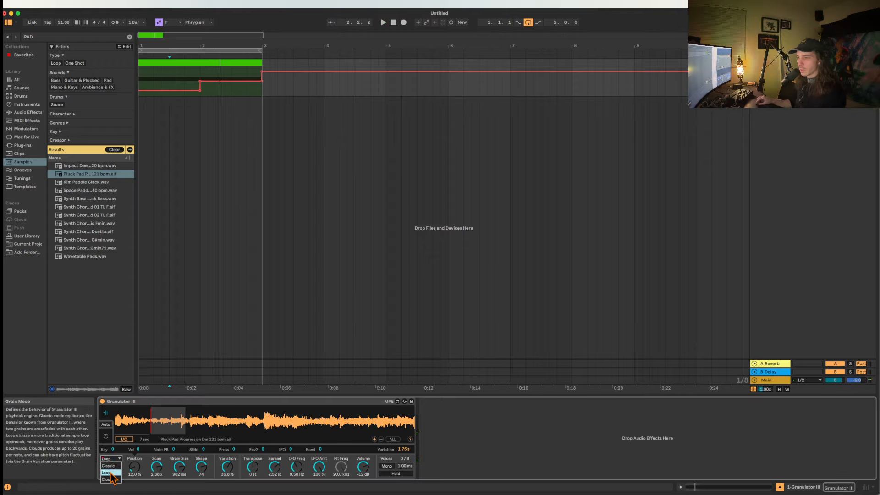
pyautogui.click(110, 473)
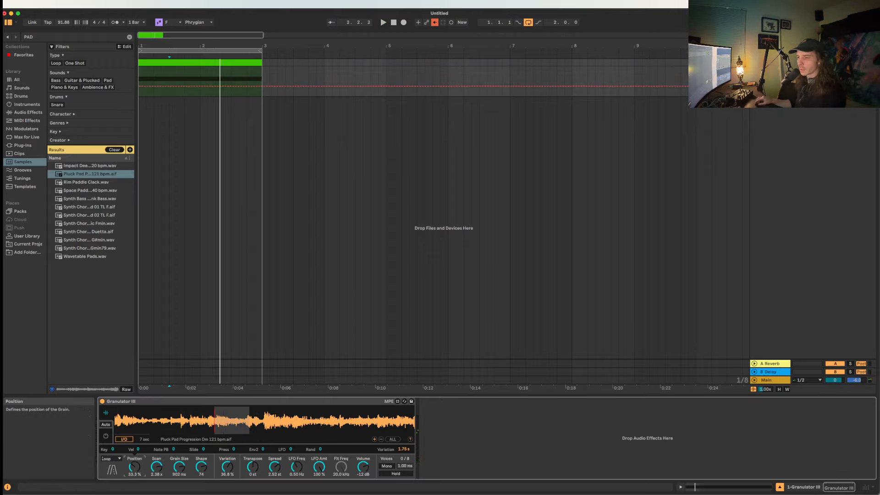
pyautogui.click(117, 459)
pyautogui.click(108, 479)
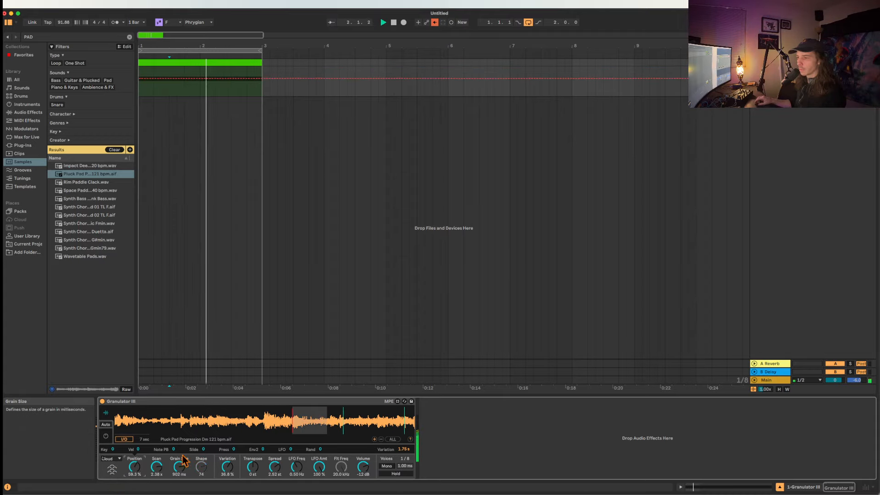
# Re-enable the overridden grain mode automation and set Granulator III's display to Auto view switching.
pyautogui.click(110, 459)
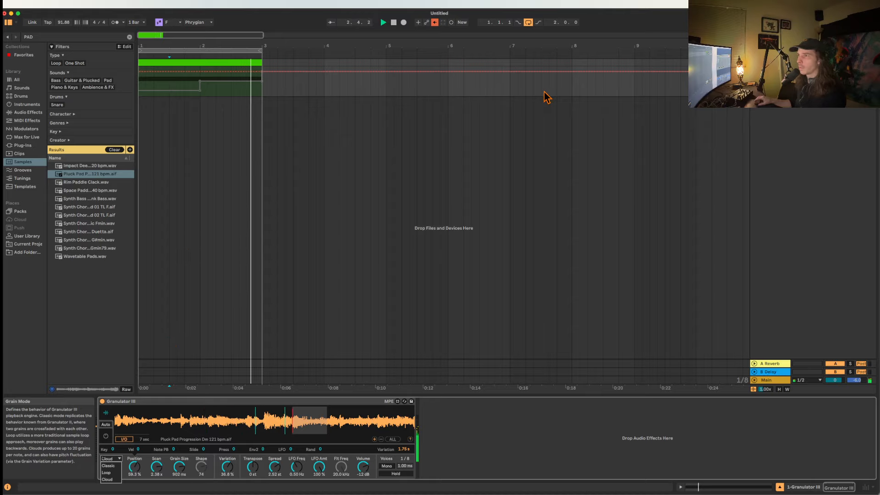
pyautogui.click(435, 26)
pyautogui.click(436, 27)
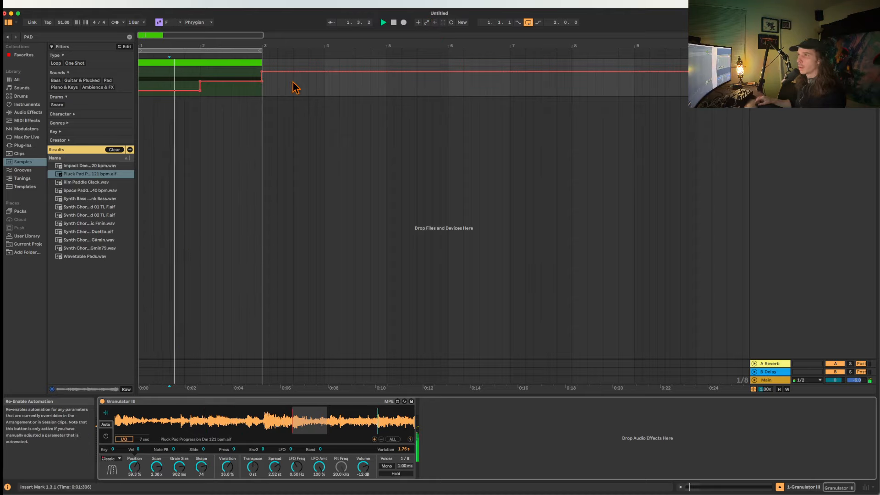
pyautogui.click(118, 430)
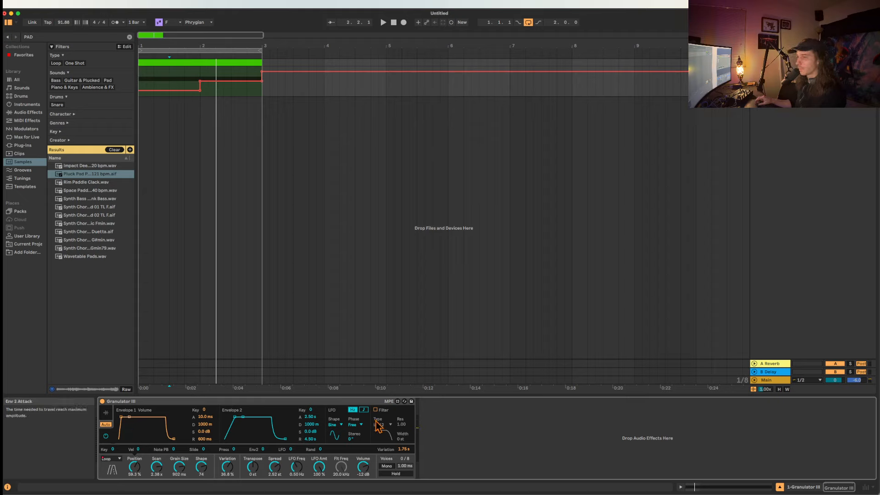
# Set Granulator III's LFO shape to Move and collapse the device.
pyautogui.click(340, 425)
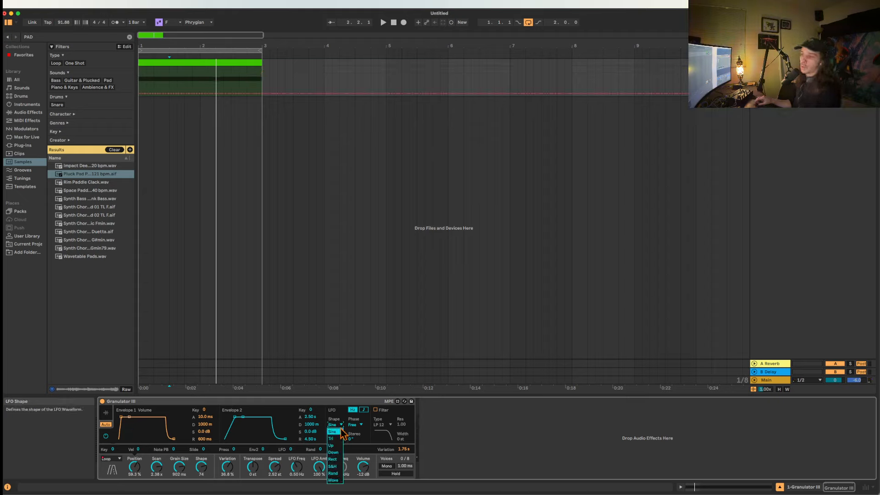
pyautogui.click(333, 481)
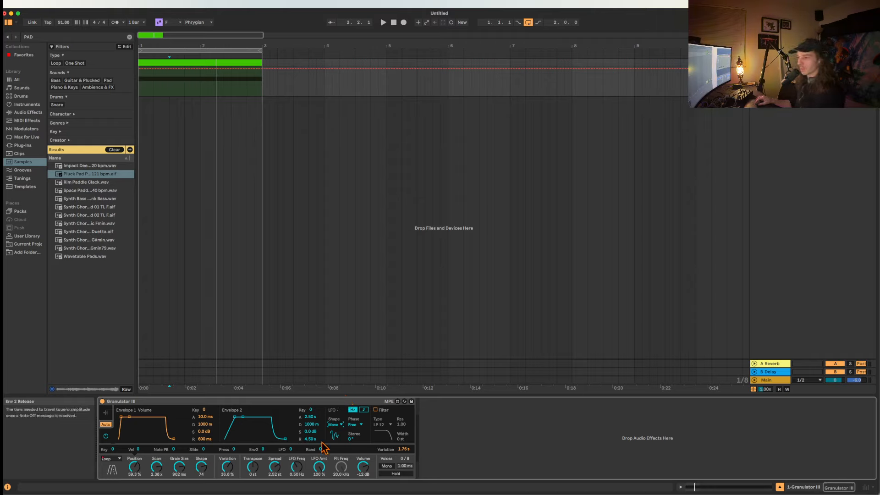
pyautogui.doubleClick(154, 402)
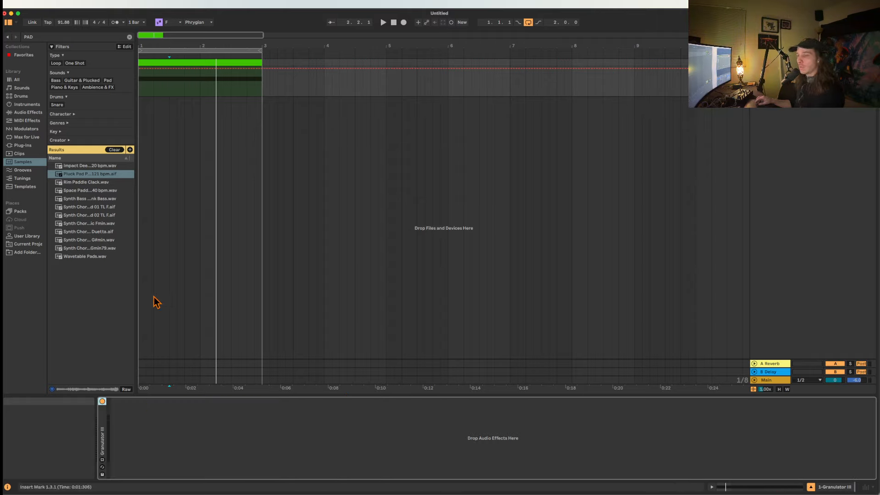
# Hide the automation, select the two-bar MIDI clip and remove Granulator III from the track.
pyautogui.click(183, 64)
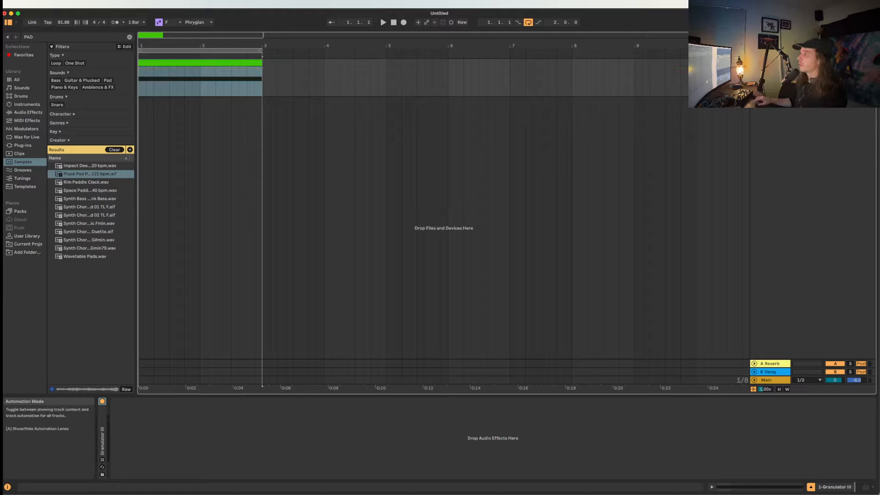
pyautogui.click(201, 63)
pyautogui.doubleClick(770, 63)
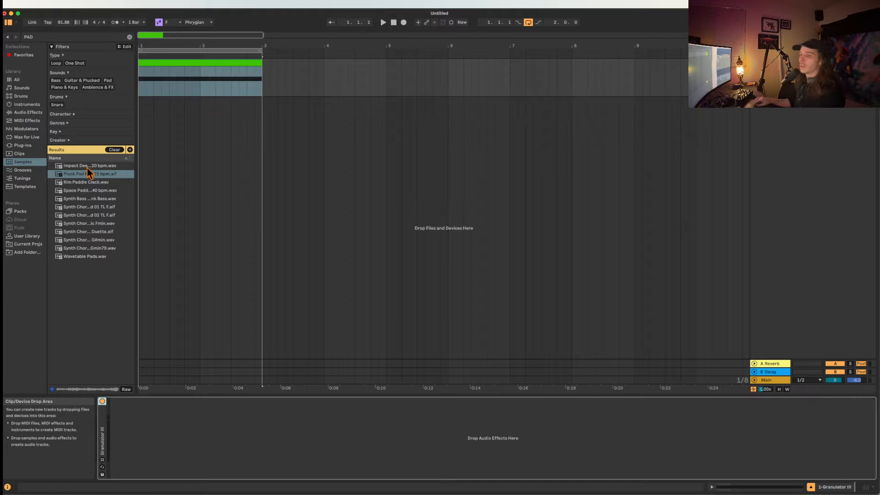
pyautogui.press('Delete')
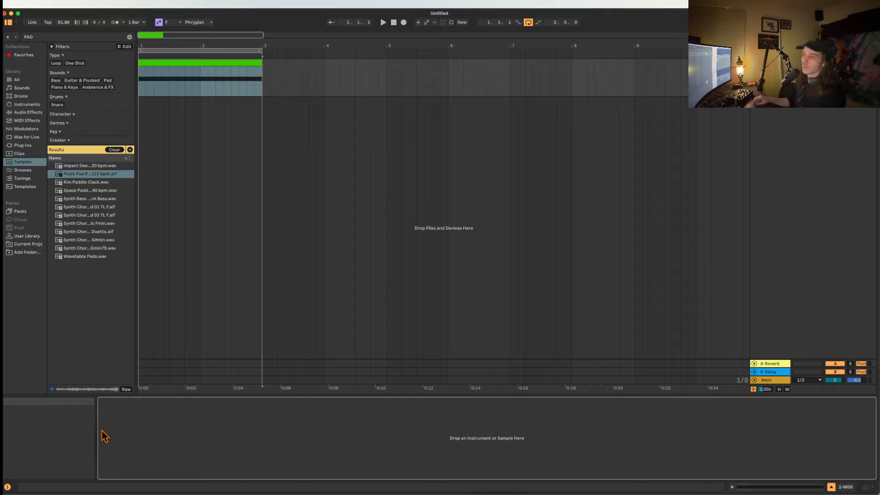
# Search the whole library for DRUM RACK, load the empty Drum Rack on the MIDI track and show its macro controls.
pyautogui.click(55, 37)
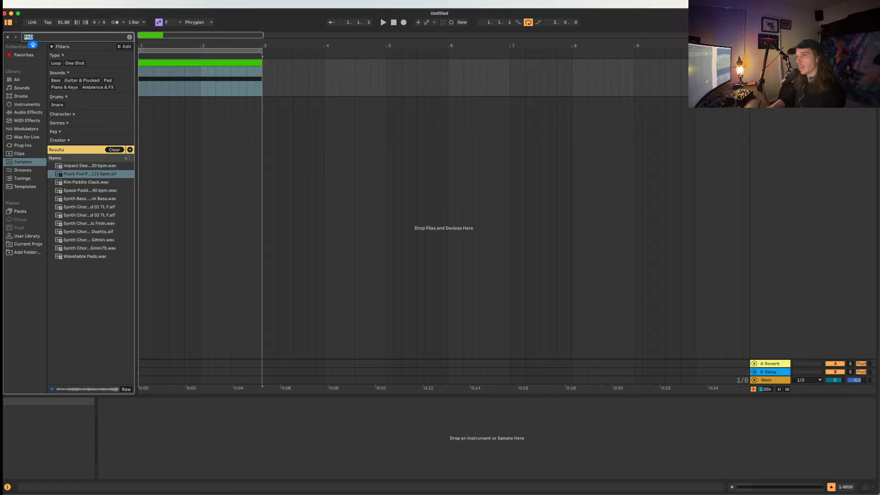
pyautogui.click(16, 79)
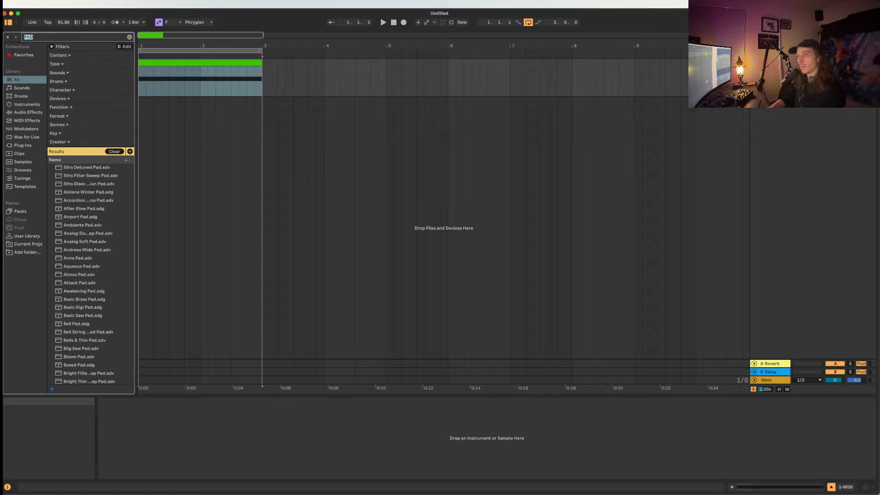
pyautogui.write('DRUM RACK')
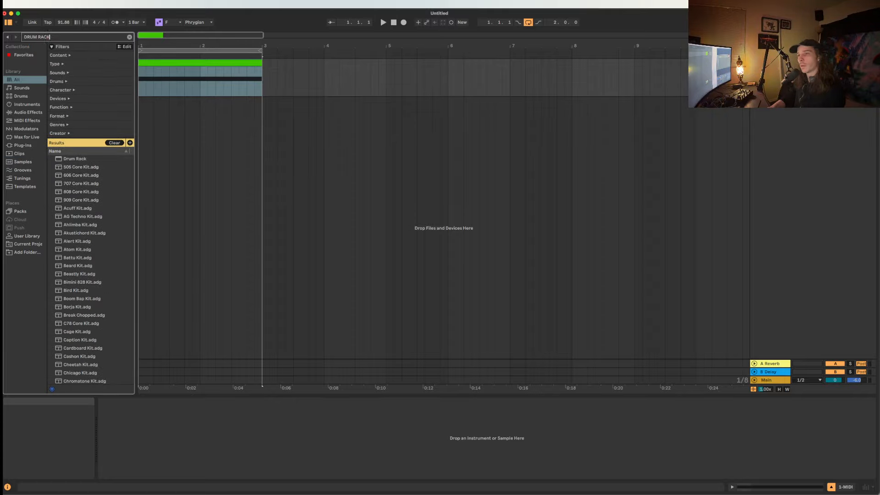
pyautogui.press('Down')
pyautogui.press('Return')
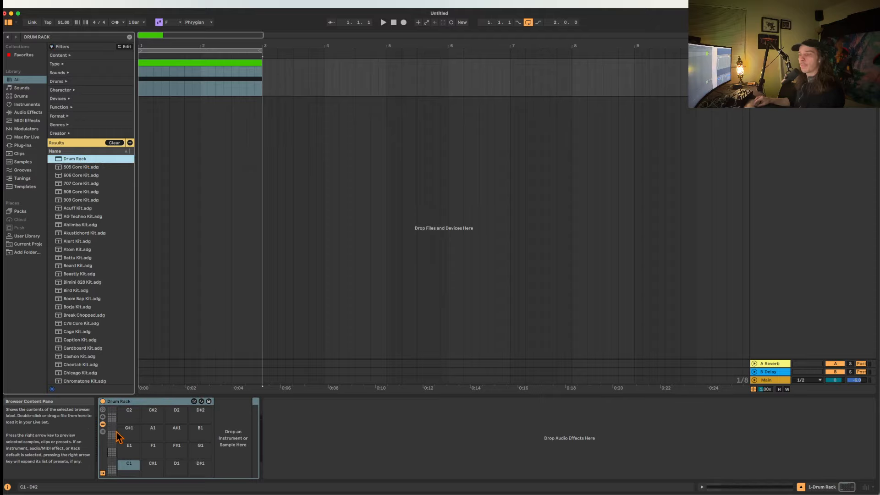
pyautogui.click(102, 410)
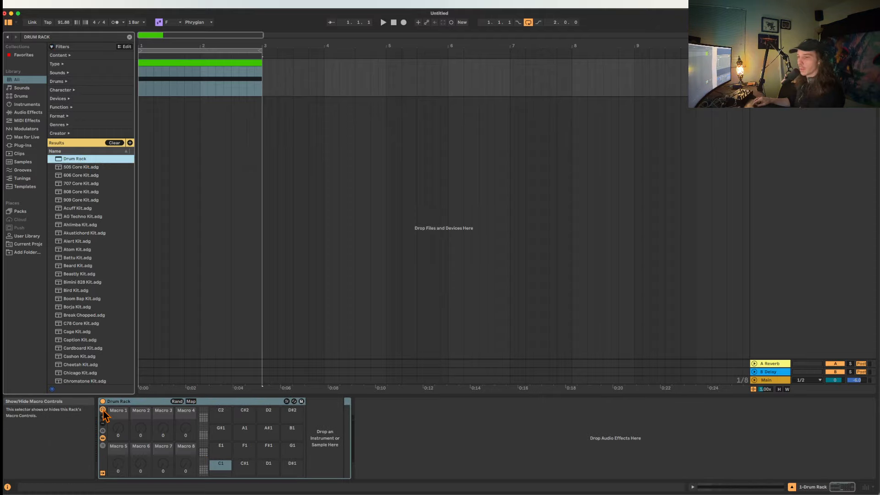
# Replace the rack with 808 Core Kit and swap its Rim Shot pad to the next similar sample.
pyautogui.doubleClick(76, 193)
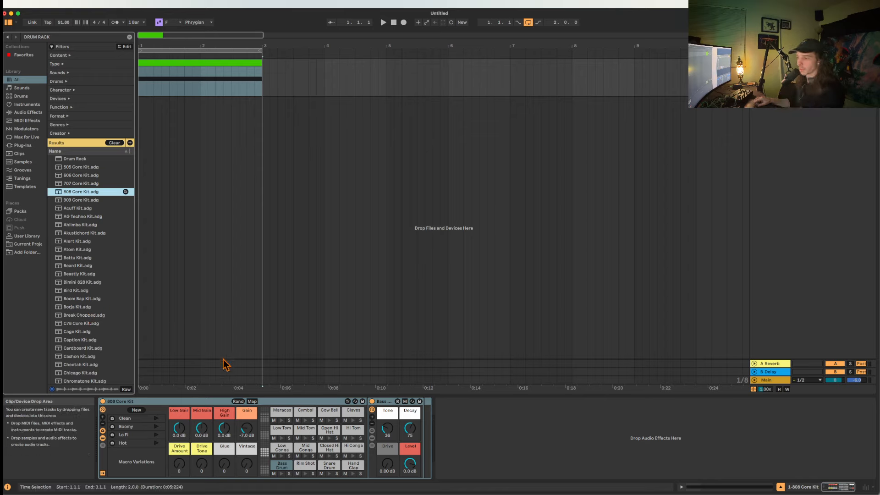
pyautogui.click(305, 467)
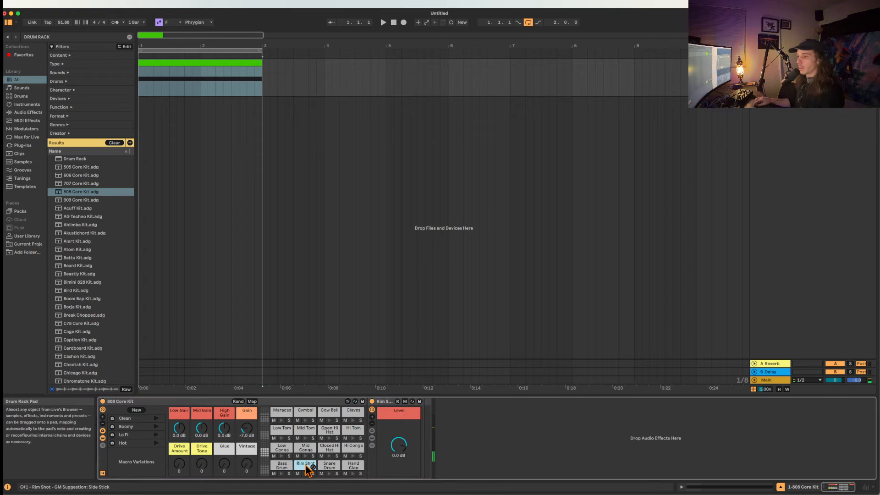
pyautogui.click(348, 402)
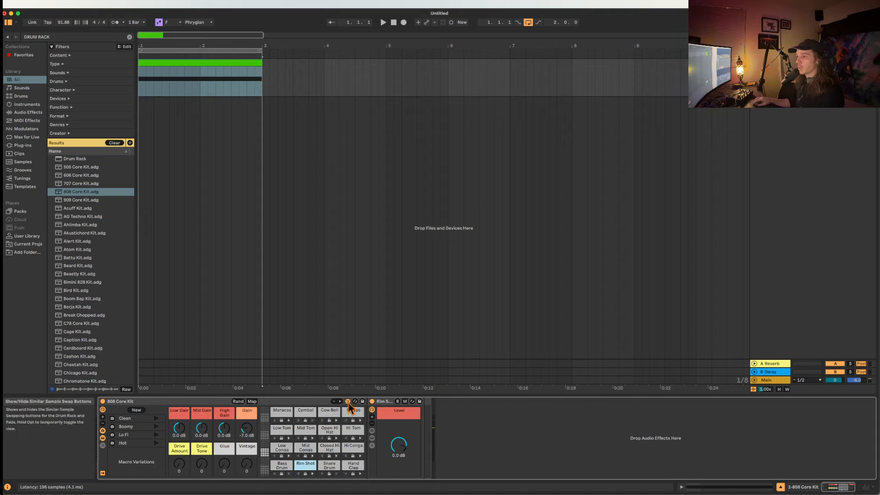
pyautogui.click(313, 474)
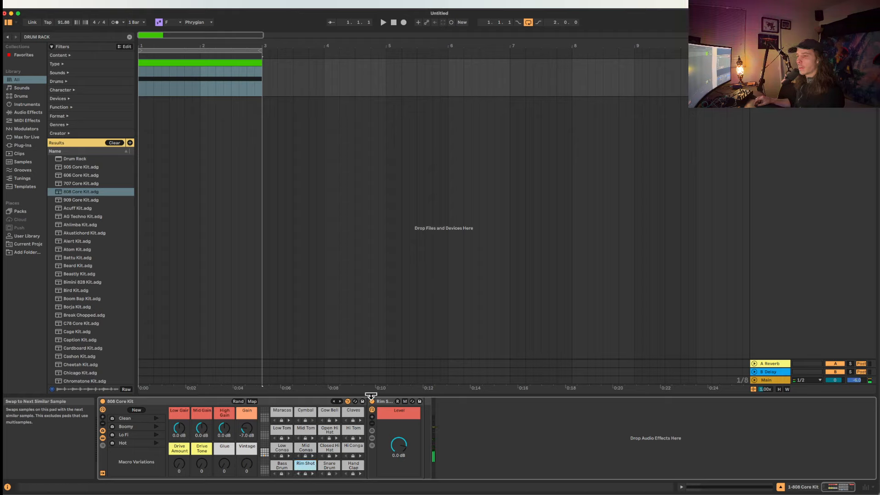
pyautogui.click(347, 401)
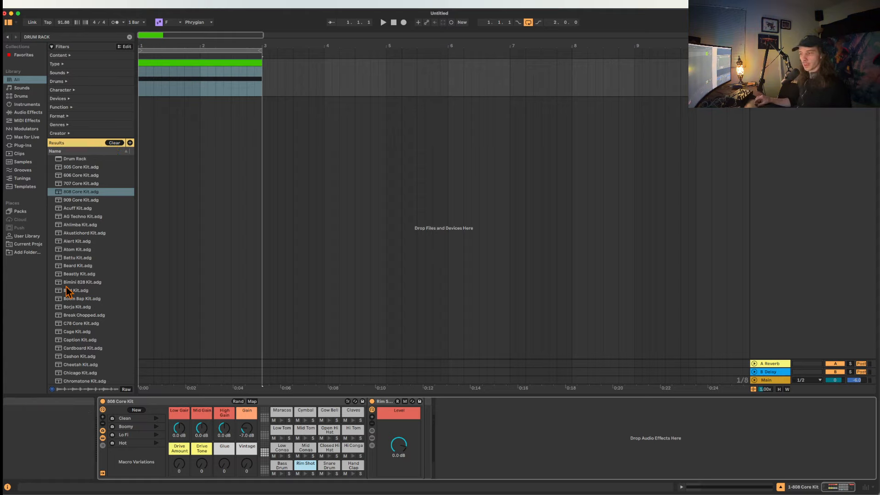
pyautogui.click(291, 403)
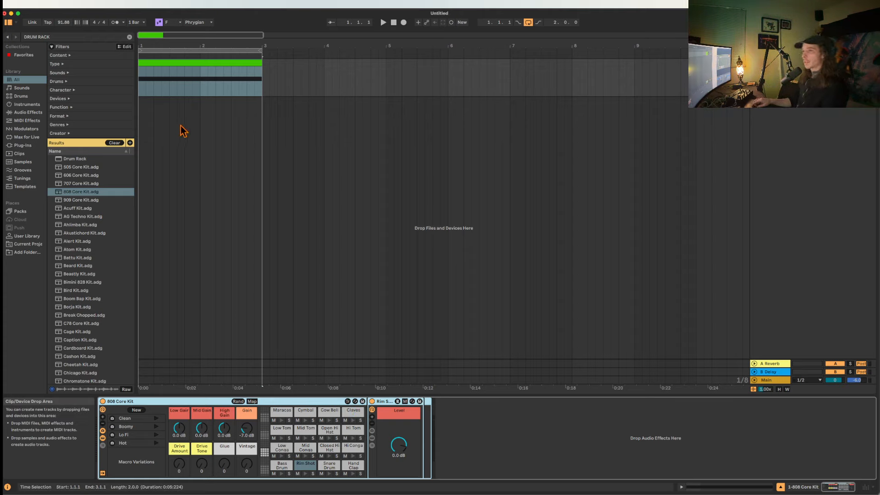
# Shorten the arrangement loop to the first bar and delete the two-bar MIDI clip.
pyautogui.click(208, 71)
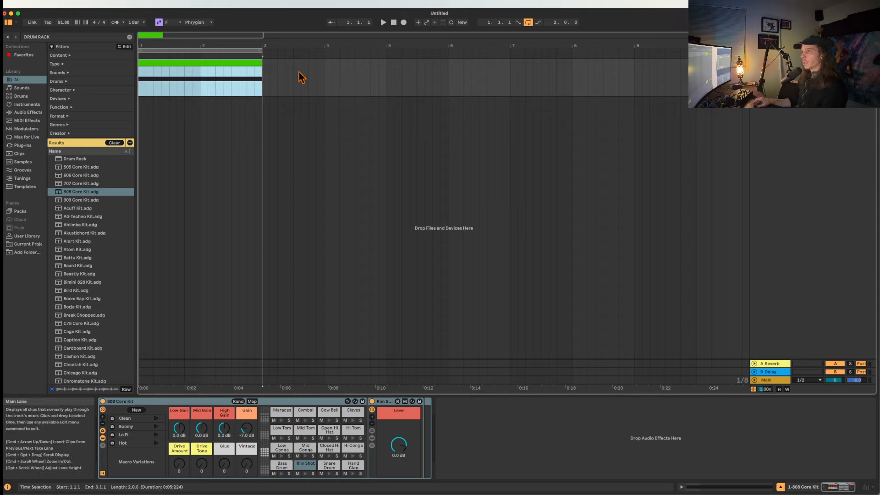
pyautogui.moveTo(262, 50); pyautogui.dragTo(199, 50)
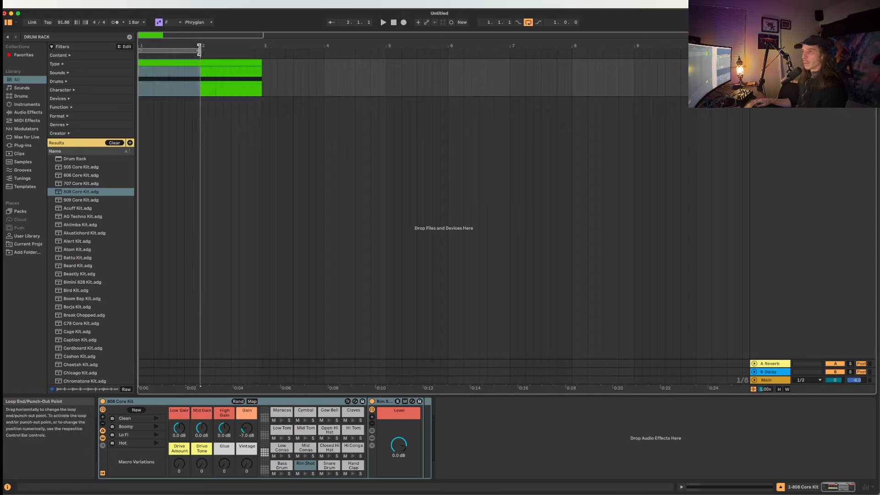
pyautogui.click(220, 65)
pyautogui.press('Delete')
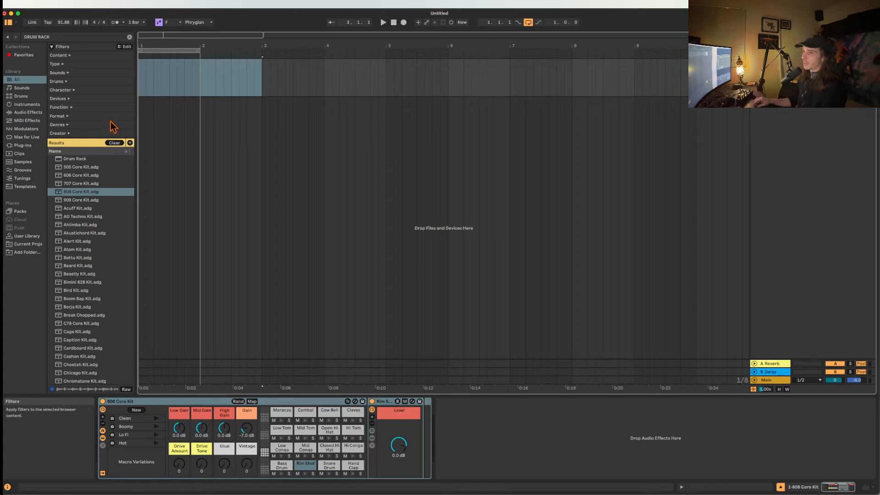
# Search the samples for KICK and preview icon kick a.wav, Kick 007.aif and Kick 030.wav.
pyautogui.click(30, 162)
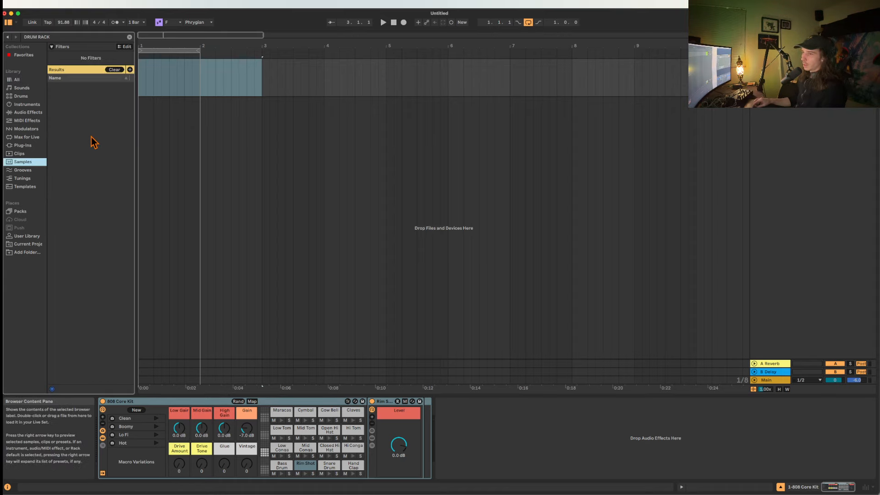
pyautogui.click(118, 70)
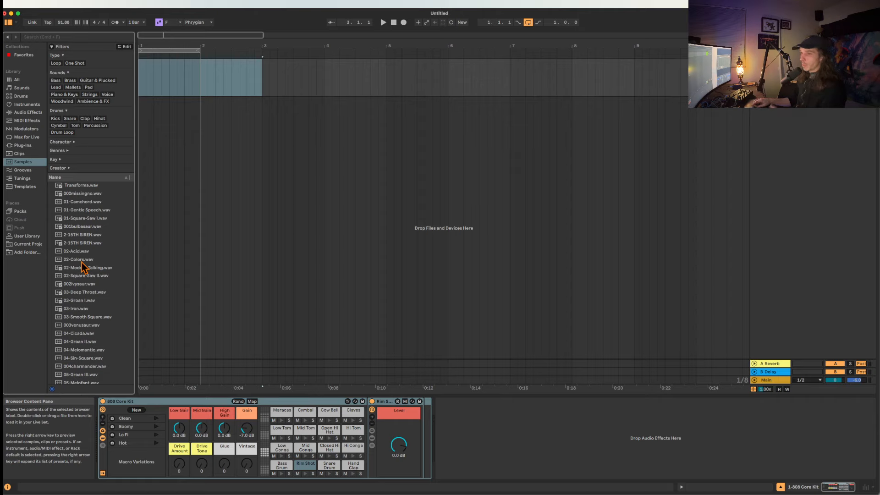
pyautogui.click(83, 37)
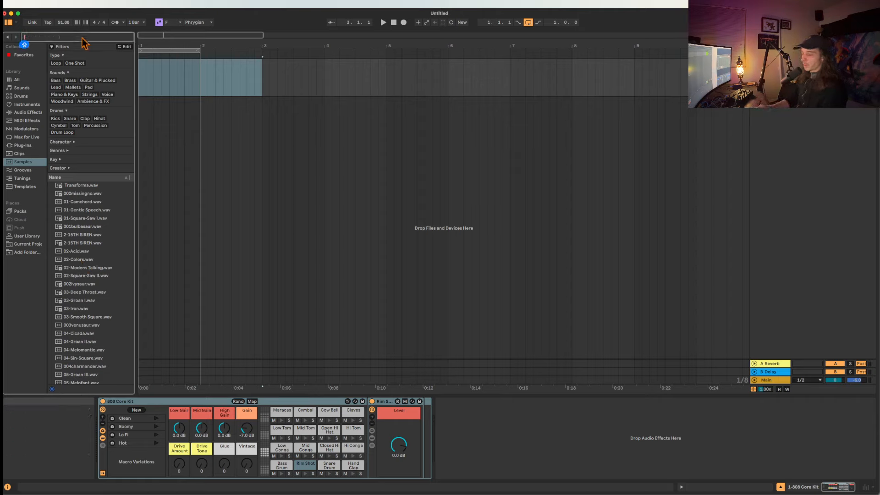
pyautogui.write('KICK')
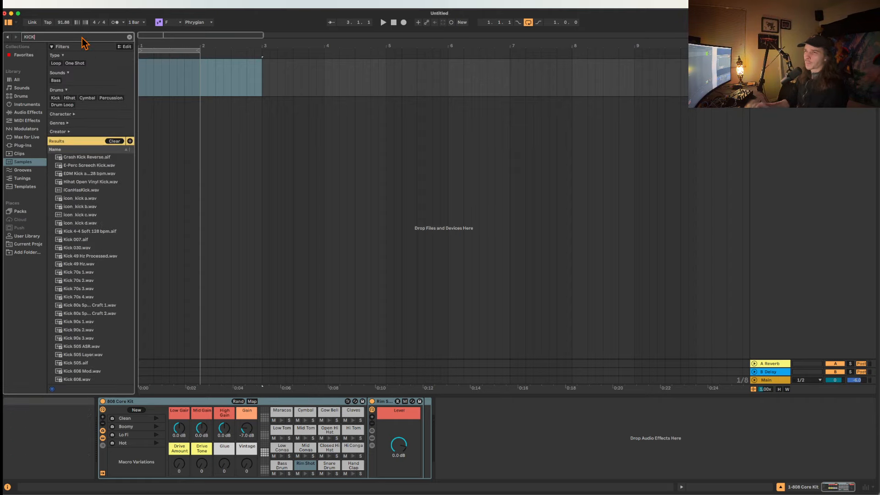
pyautogui.click(77, 200)
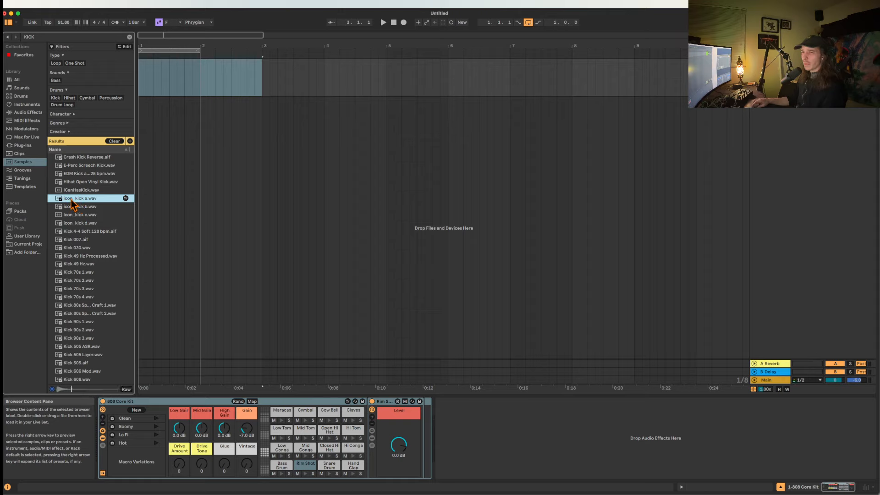
pyautogui.click(77, 239)
pyautogui.click(73, 249)
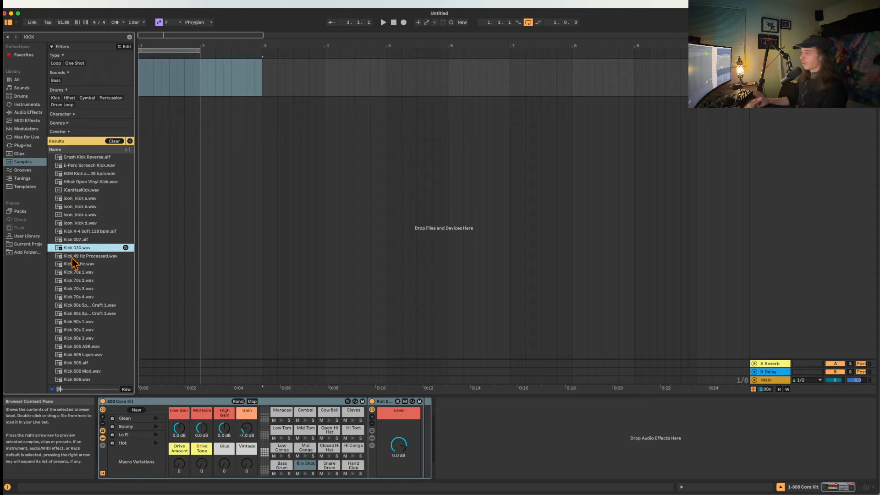
# Place Kick 030.wav on the MIDI track at bar 2 and as audio on a new track at bar 3.
pyautogui.moveTo(129, 248); pyautogui.dragTo(202, 85)
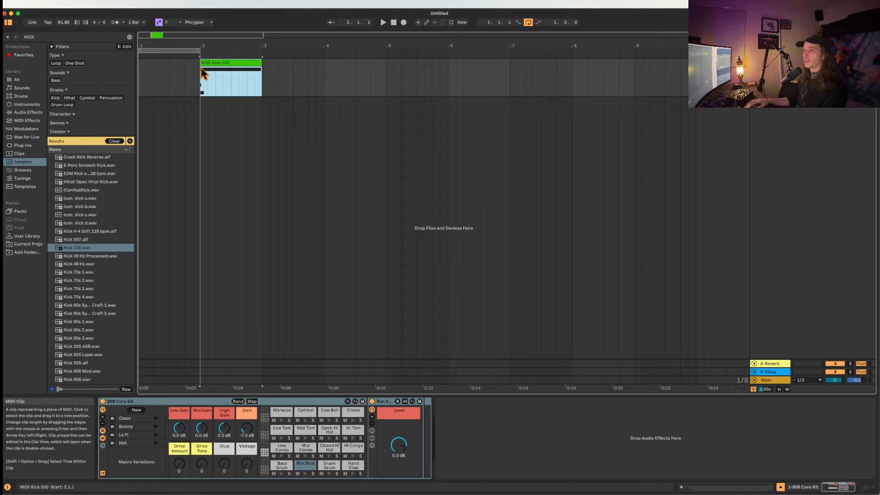
pyautogui.moveTo(89, 249); pyautogui.dragTo(265, 162)
pyautogui.click(289, 102)
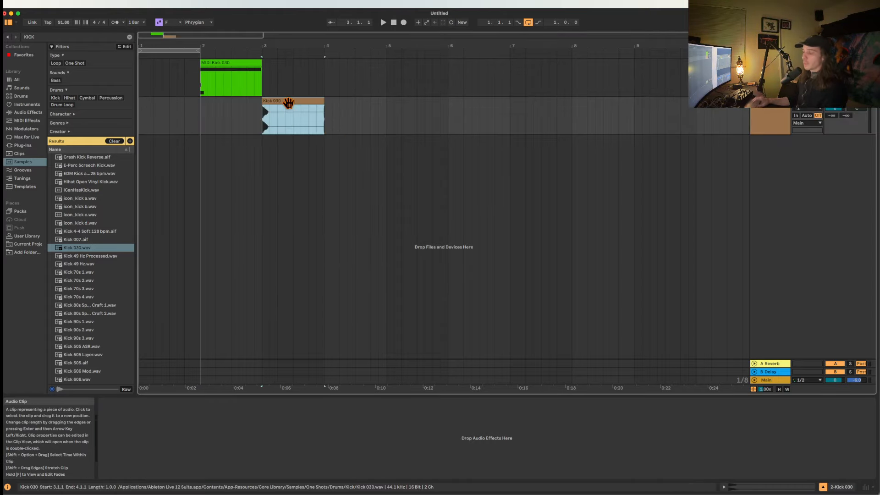
# Trim the Kick 030 audio clip to one beat and duplicate it three times to fill bar 3.
pyautogui.scroll(3, 288, 103)
pyautogui.hscroll(-1, 289, 102)
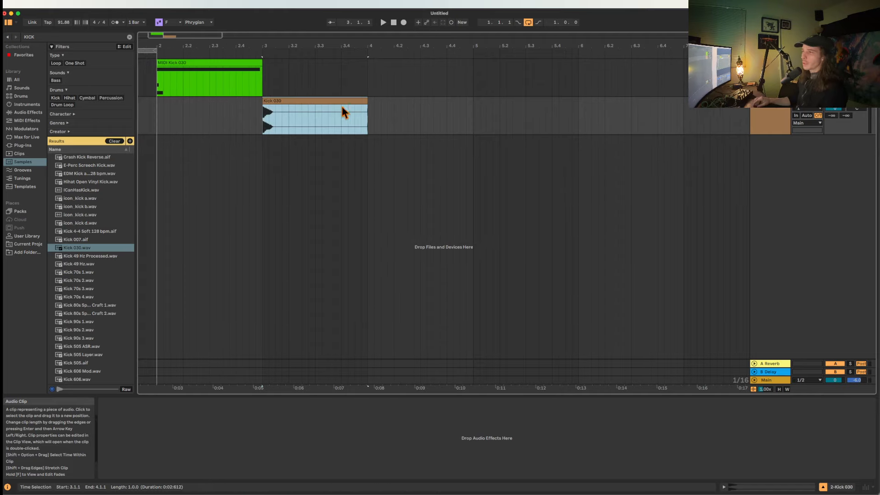
pyautogui.moveTo(367, 105); pyautogui.dragTo(293, 101)
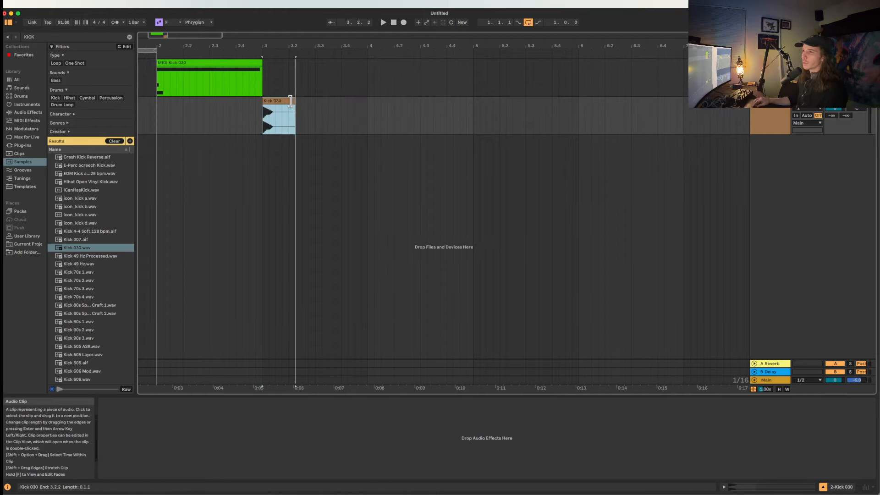
pyautogui.click(282, 110)
pyautogui.press('super+d')
pyautogui.press('super+d')
pyautogui.press('super+d')
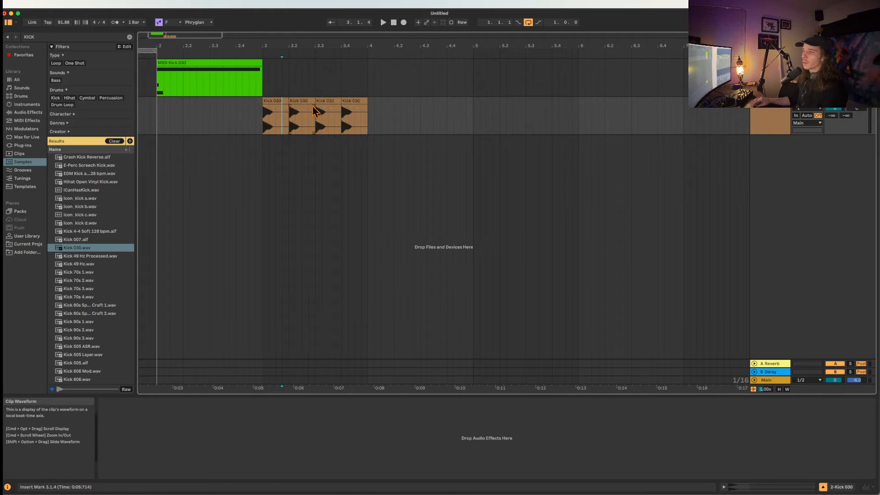
# Open the first Kick 030 audio clip's sample settings and select all four kick clips in bar 3.
pyautogui.click(356, 101)
pyautogui.keyDown('shift'); pyautogui.click(266, 101); pyautogui.keyUp('shift')
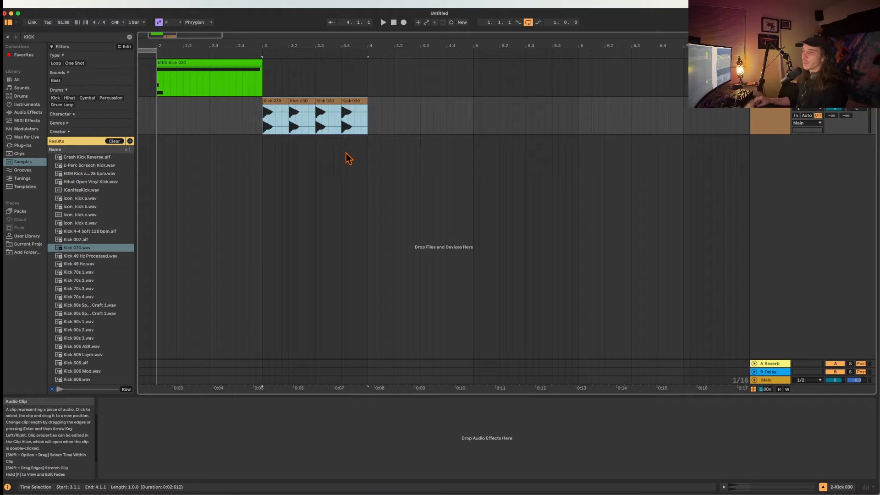
pyautogui.click(293, 117)
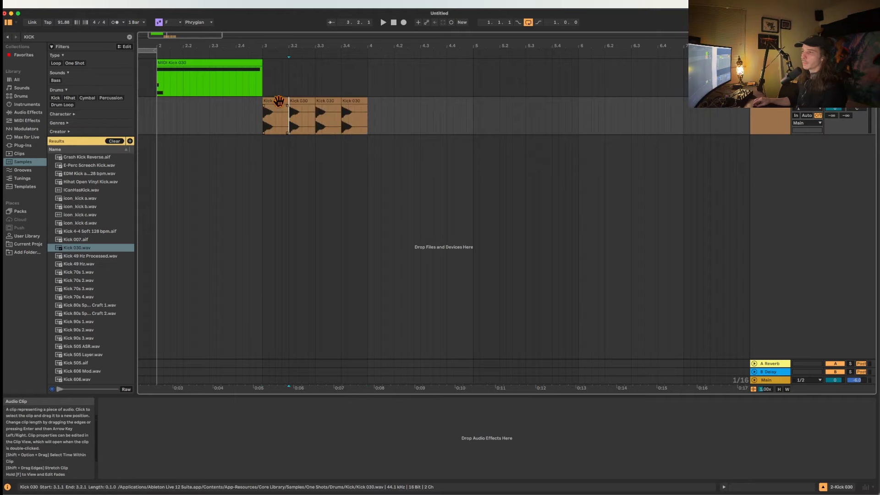
pyautogui.click(279, 100)
pyautogui.keyDown('shift'); pyautogui.click(349, 100); pyautogui.keyUp('shift')
pyautogui.scroll(3, 350, 101)
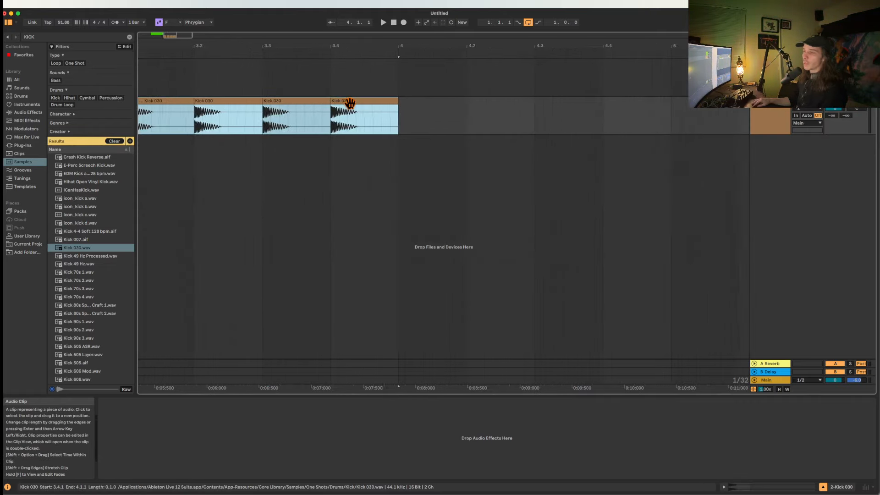
pyautogui.scroll(-5, 351, 105)
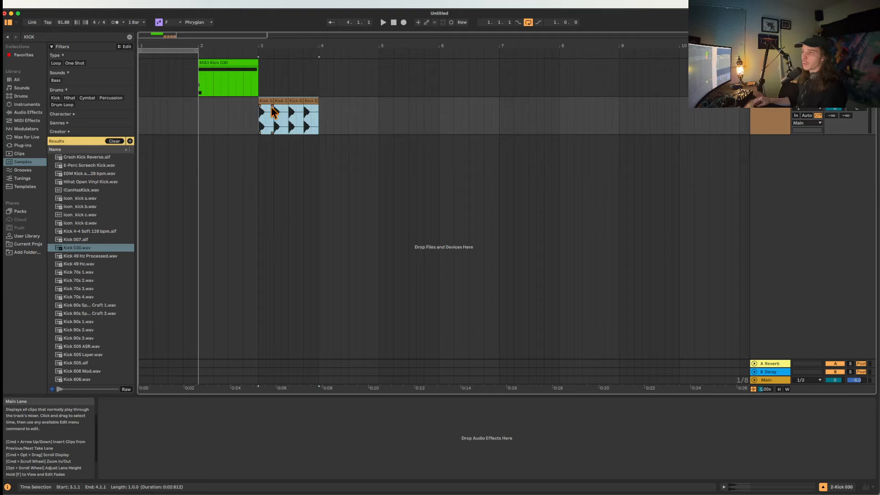
pyautogui.doubleClick(274, 111)
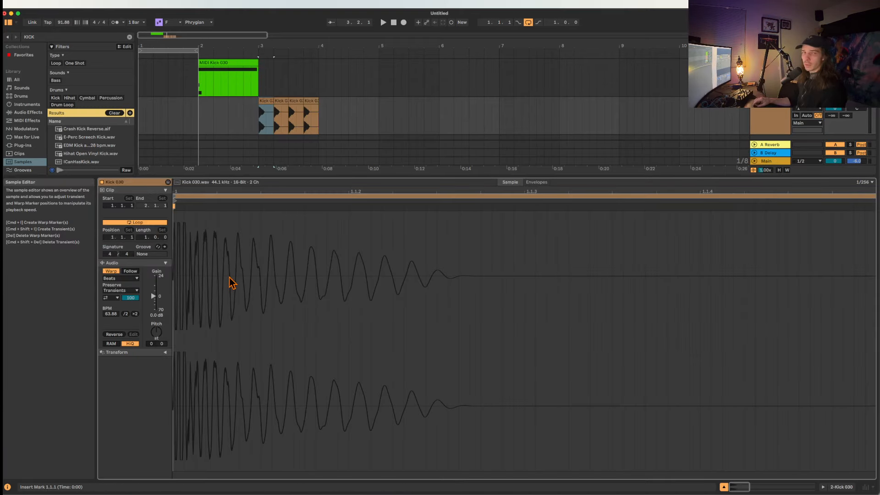
pyautogui.keyDown('shift'); pyautogui.click(310, 101); pyautogui.keyUp('shift')
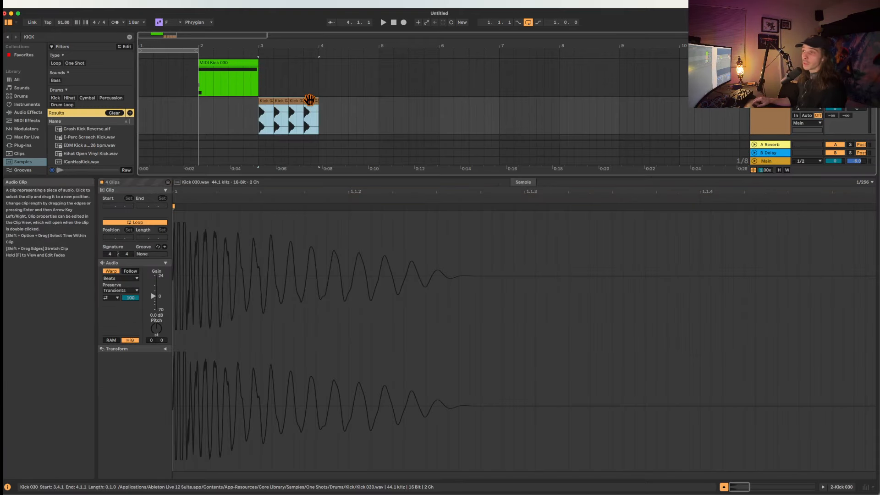
# Turn off Warp for the four selected Kick 030 clips and set their pitch to +5 semitones.
pyautogui.moveTo(151, 340); pyautogui.dragTo(152, 336)
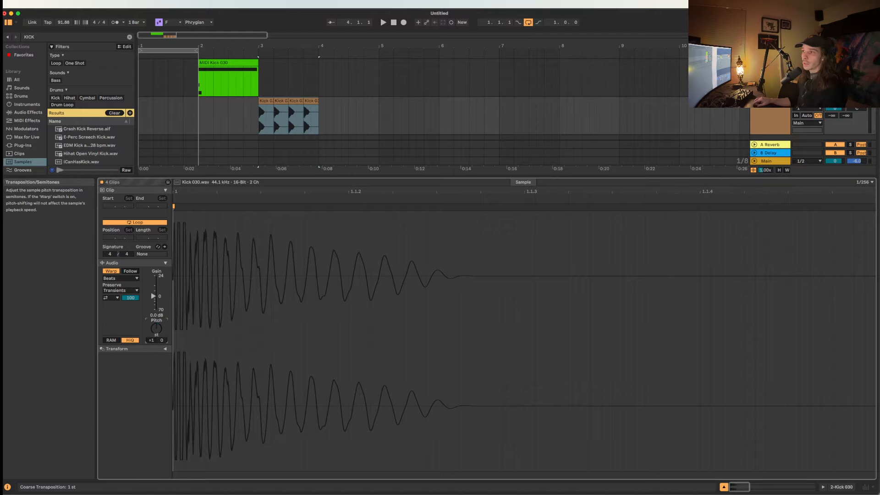
pyautogui.click(267, 101)
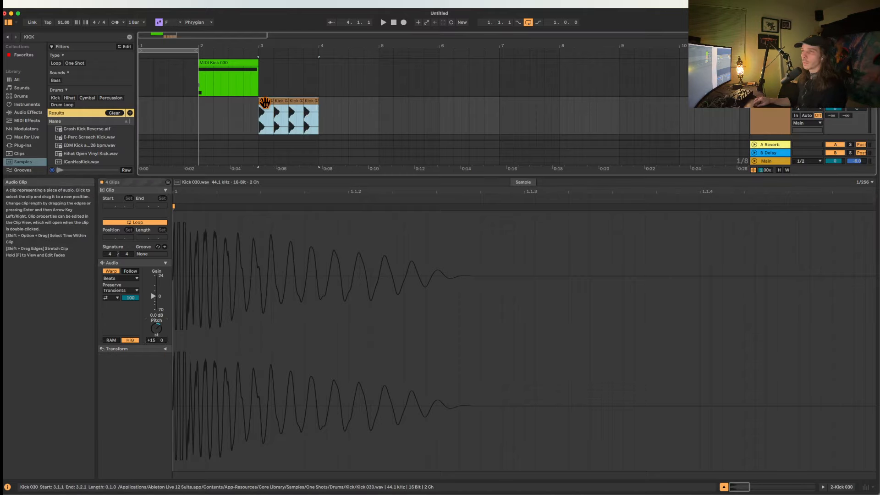
pyautogui.keyDown('shift'); pyautogui.click(300, 101); pyautogui.keyUp('shift')
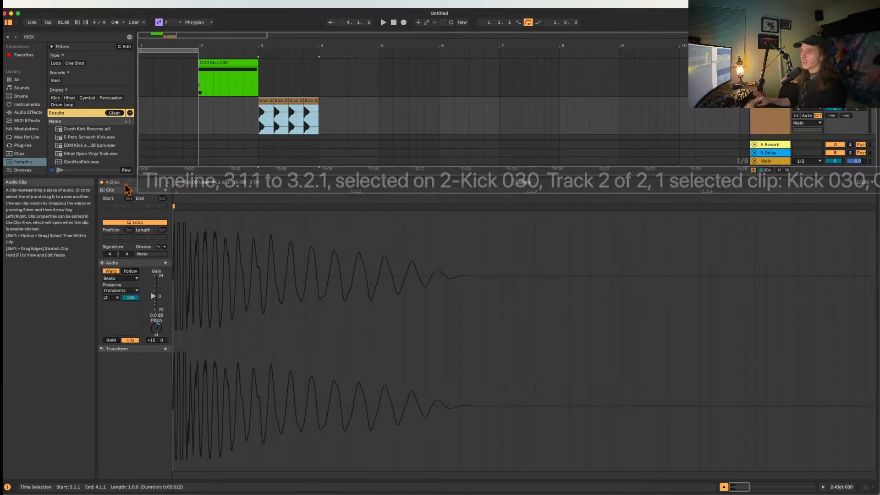
pyautogui.moveTo(161, 329); pyautogui.dragTo(161, 332)
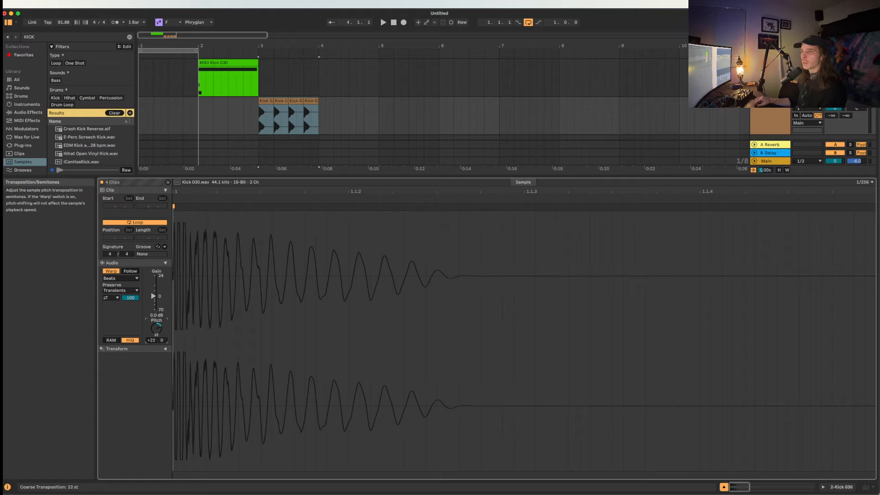
pyautogui.click(111, 271)
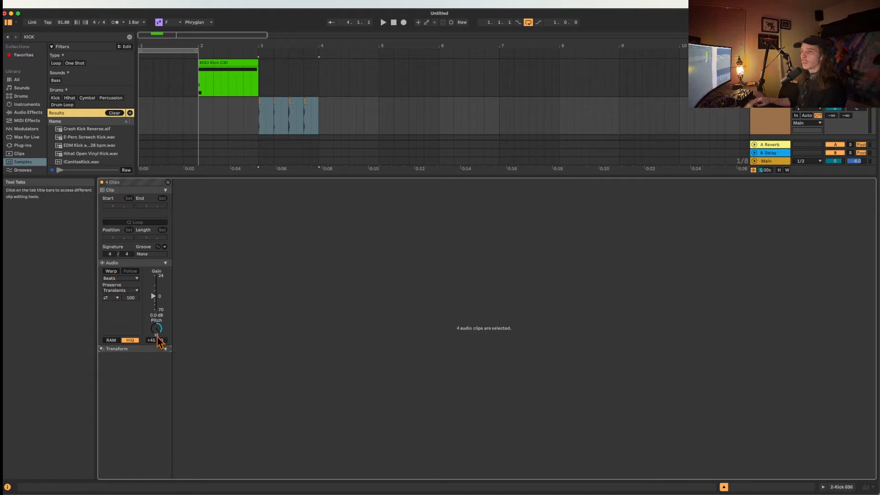
pyautogui.moveTo(156, 341); pyautogui.dragTo(156, 364)
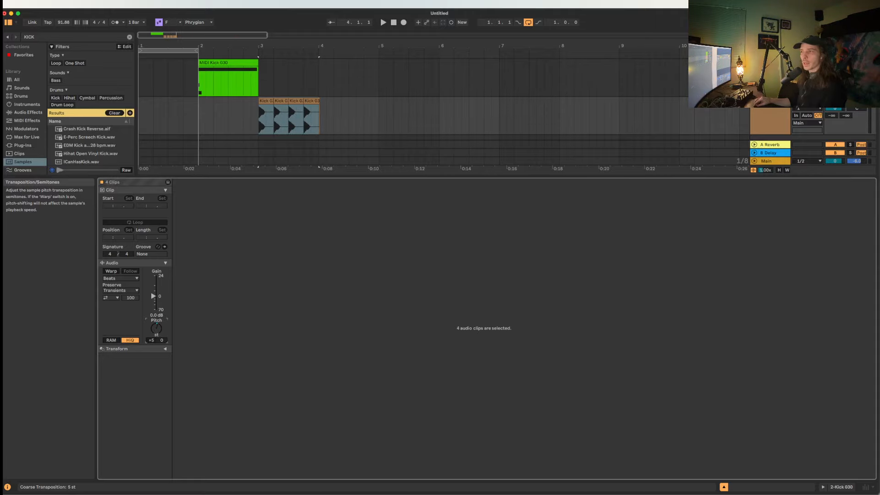
# Move the fourth Kick 030 clip to bar 4 and give it a fade-out spanning the clip.
pyautogui.click(266, 115)
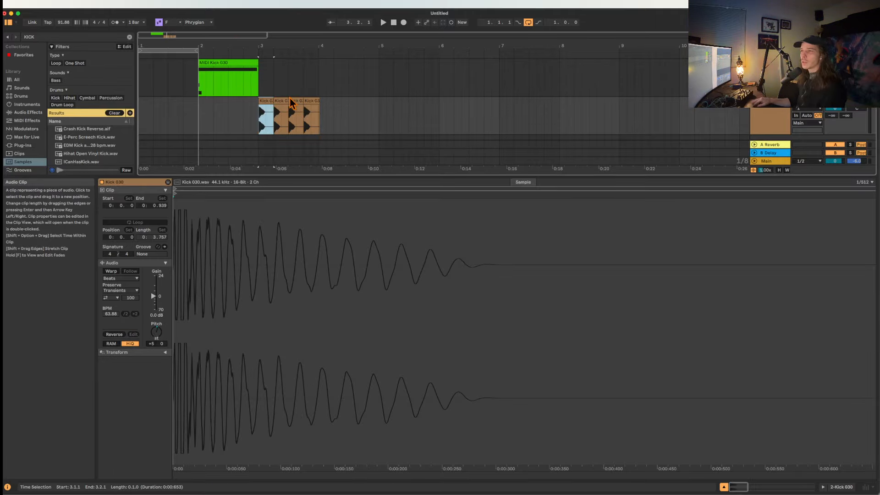
pyautogui.scroll(3, 285, 97)
pyautogui.moveTo(333, 102); pyautogui.dragTo(351, 107)
pyautogui.press('f')
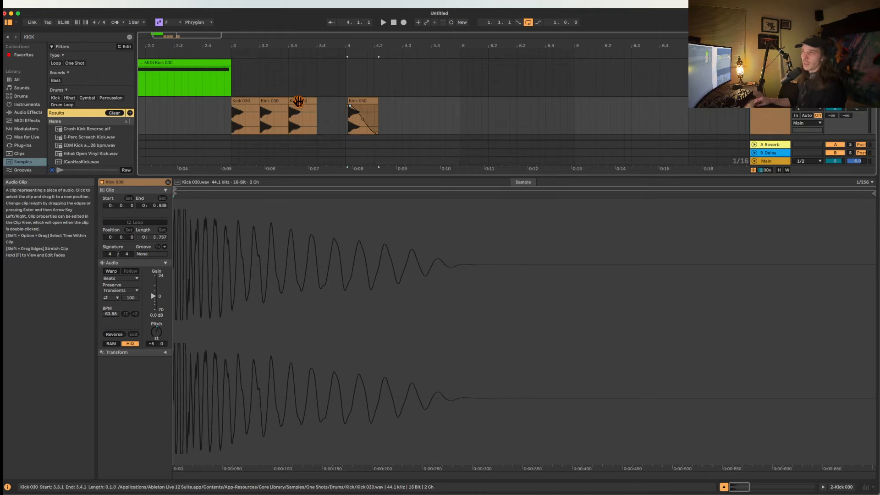
# Add a fade-out to the third Kick 030 clip in bar 3 and return to the track's device view.
pyautogui.click(250, 101)
pyautogui.keyDown('shift'); pyautogui.click(301, 101); pyautogui.keyUp('shift')
pyautogui.press('f')
pyautogui.moveTo(315, 107); pyautogui.dragTo(277, 110)
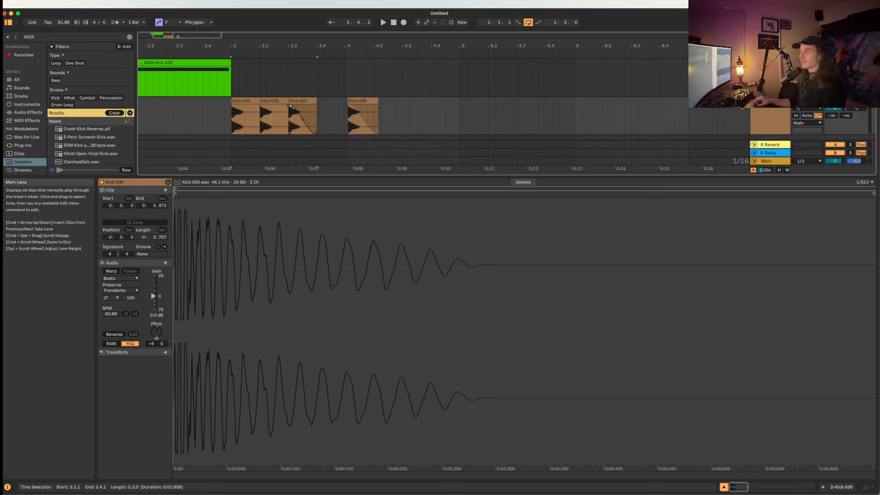
pyautogui.click(761, 111)
pyautogui.doubleClick(760, 110)
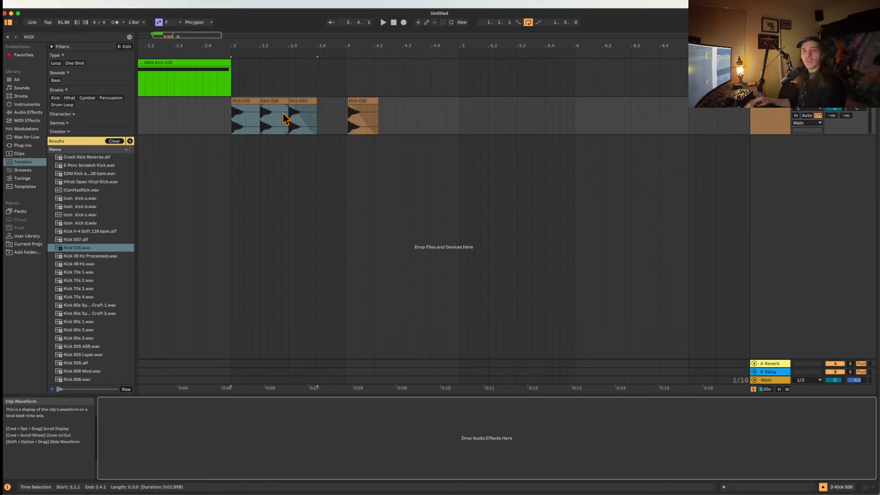
# Turn on Warp for the Kick 030 clip at bar 4.
pyautogui.click(357, 117)
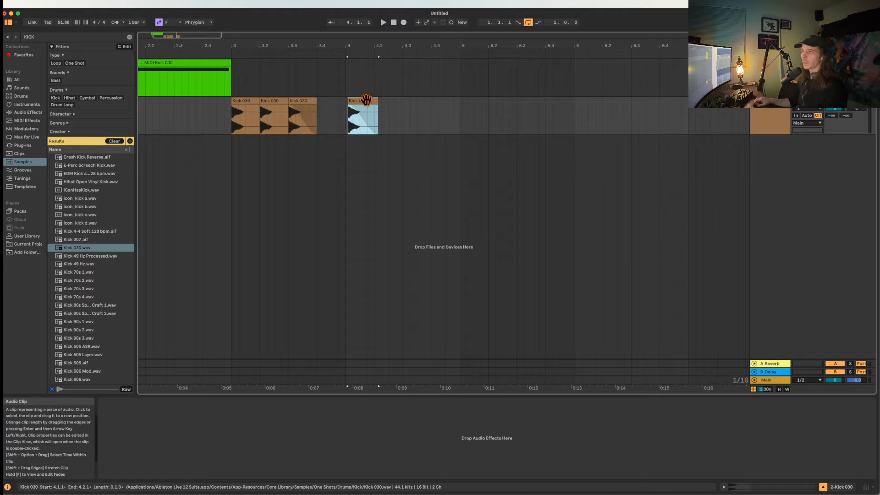
pyautogui.doubleClick(367, 102)
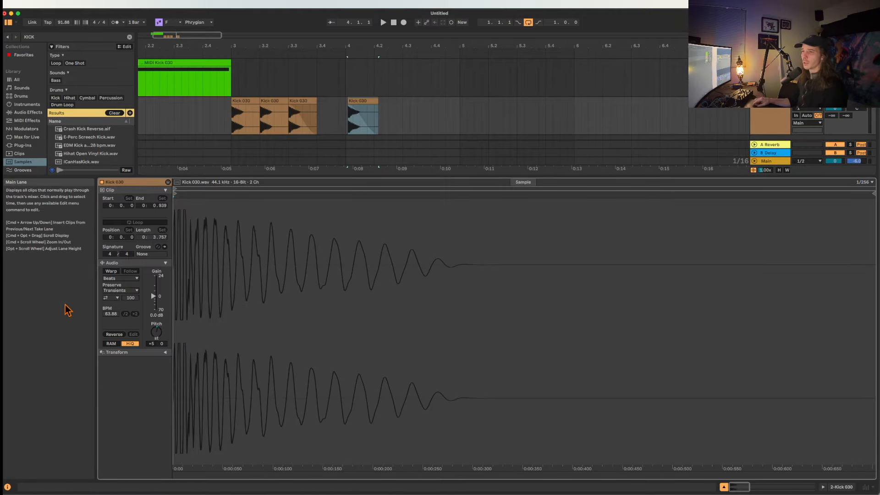
pyautogui.click(111, 271)
pyautogui.click(510, 116)
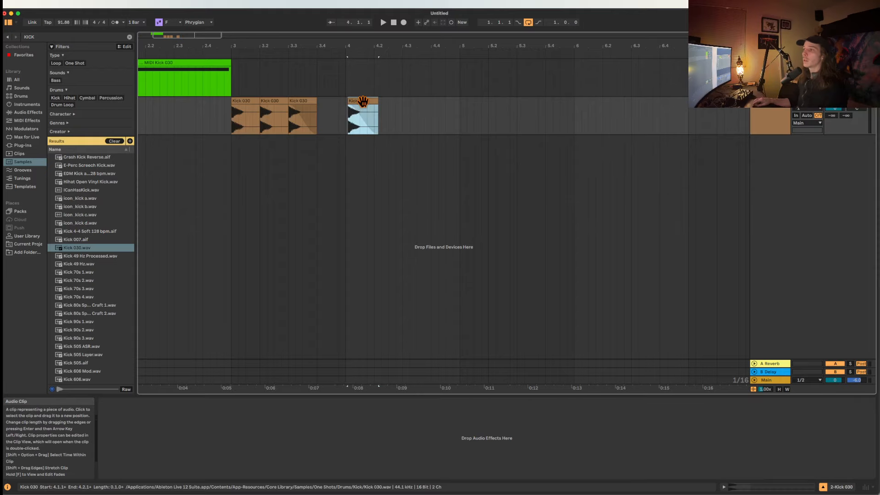
# Switch between the sample view of the bar 4 kick clip and its track's device view.
pyautogui.click(363, 121)
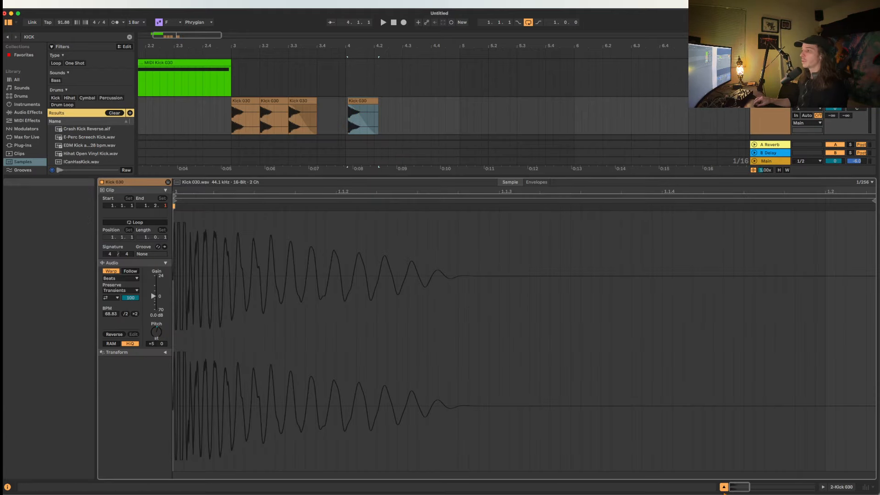
pyautogui.press('super+alt+l')
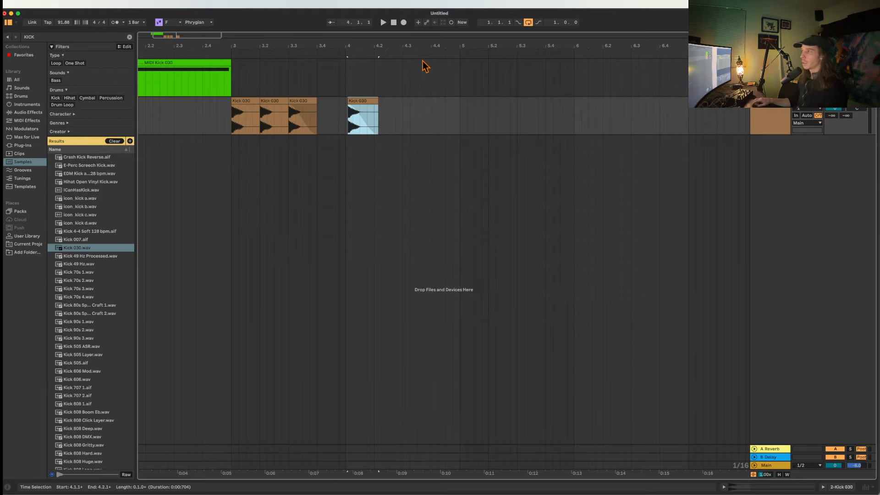
pyautogui.click(724, 487)
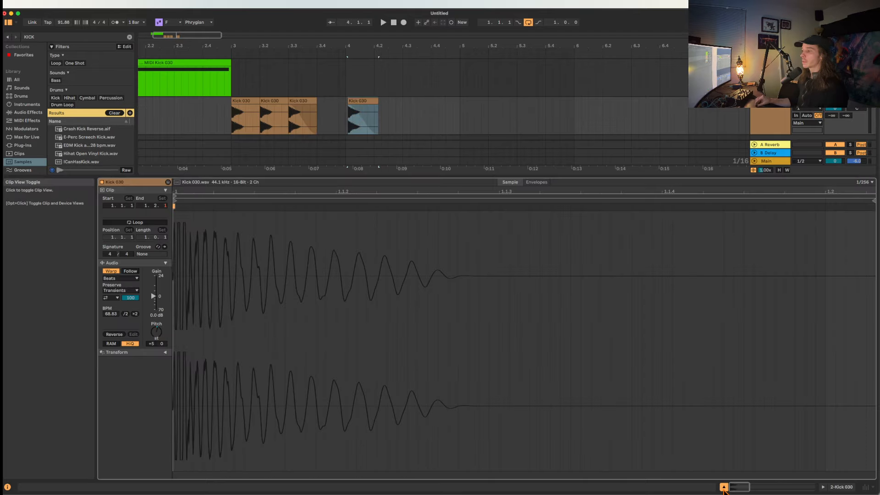
pyautogui.click(724, 487)
pyautogui.doubleClick(765, 113)
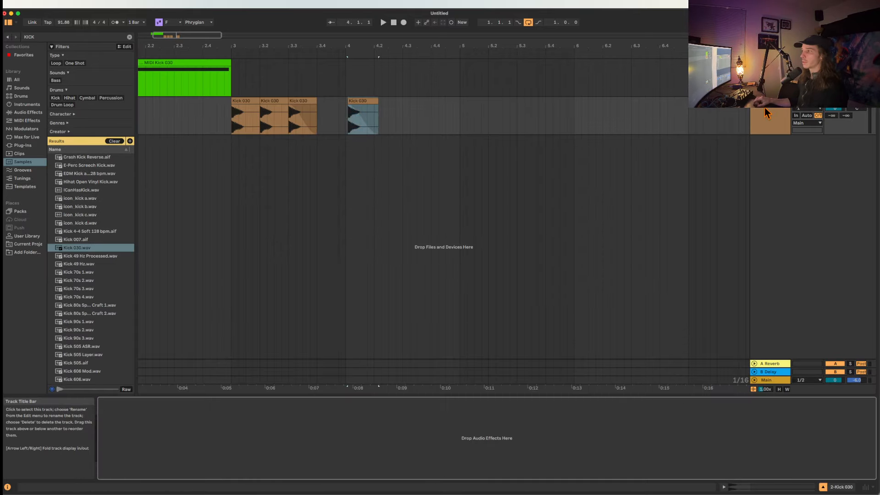
pyautogui.press('Tab')
pyautogui.press('Tab')
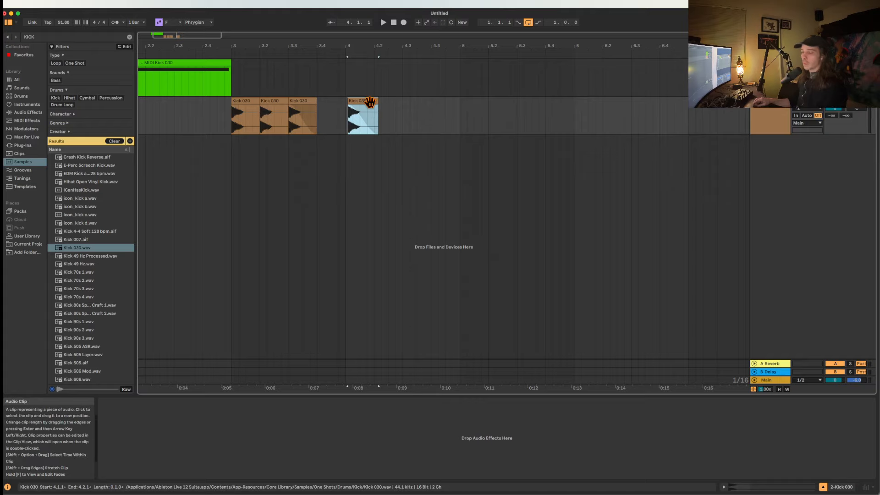
# Stretch the warped Kick 030 clip at bar 4 so it ends at about 7.4.3.
pyautogui.moveTo(372, 101)
pyautogui.mouseDown()
pyautogui.moveTo(742, 98)
pyautogui.moveTo(709, 98)
pyautogui.mouseUp()
pyautogui.doubleClick(511, 102)
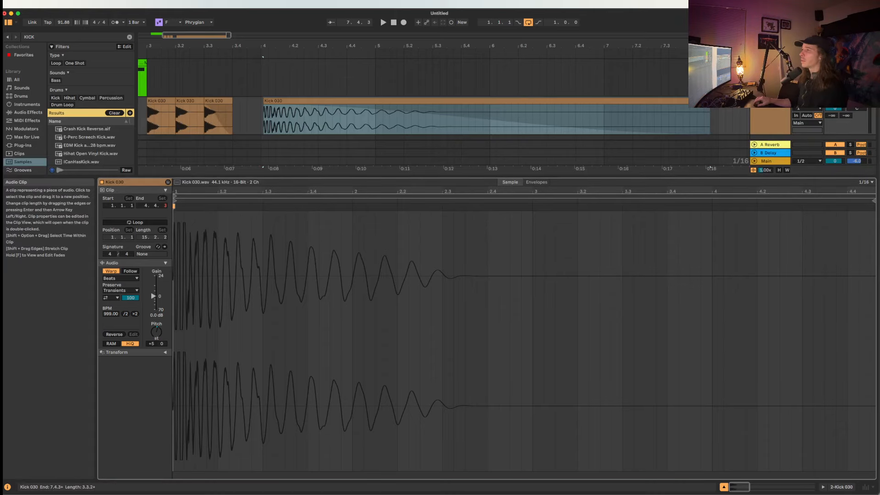
pyautogui.click(750, 110)
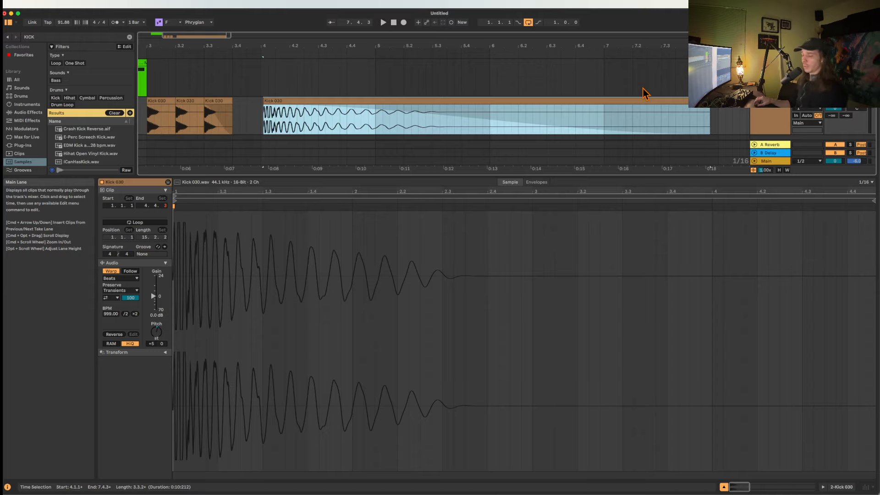
# Compress the stretched Kick 030 clip so it ends at about 4.4.4 and return to the track's device view.
pyautogui.moveTo(710, 100); pyautogui.dragTo(373, 98)
pyautogui.scroll(3, 296, 101)
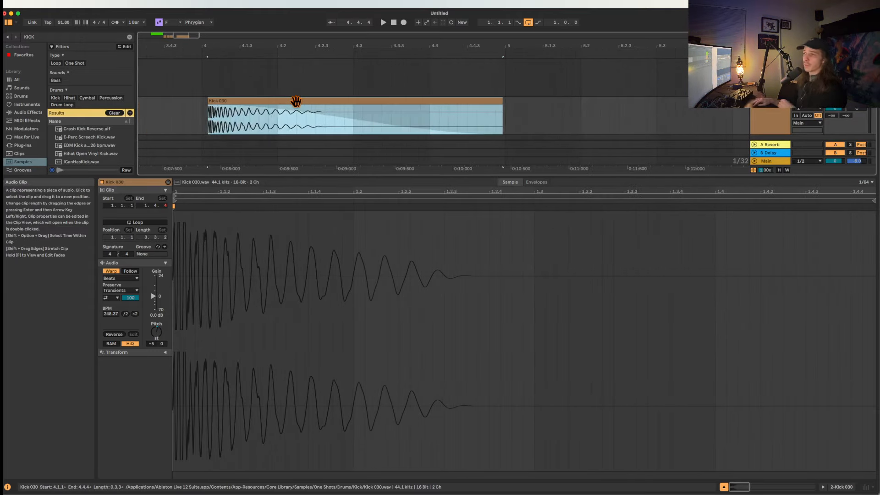
pyautogui.scroll(-3, 296, 101)
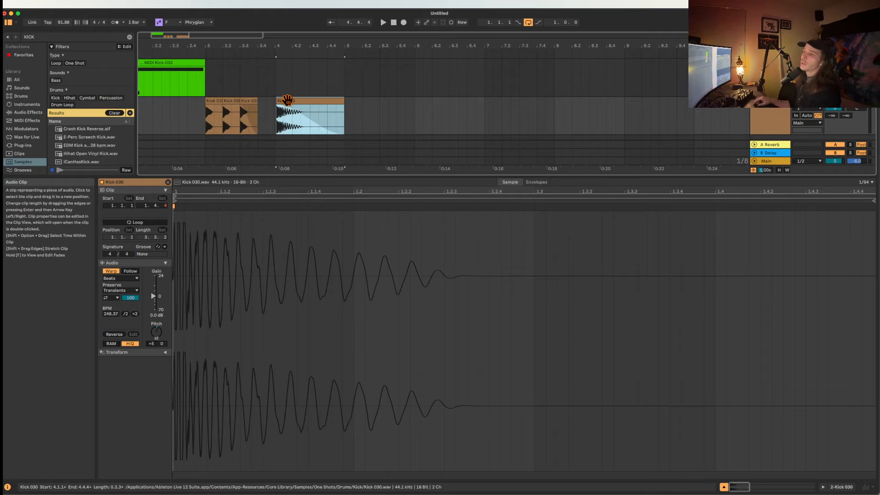
pyautogui.doubleClick(776, 114)
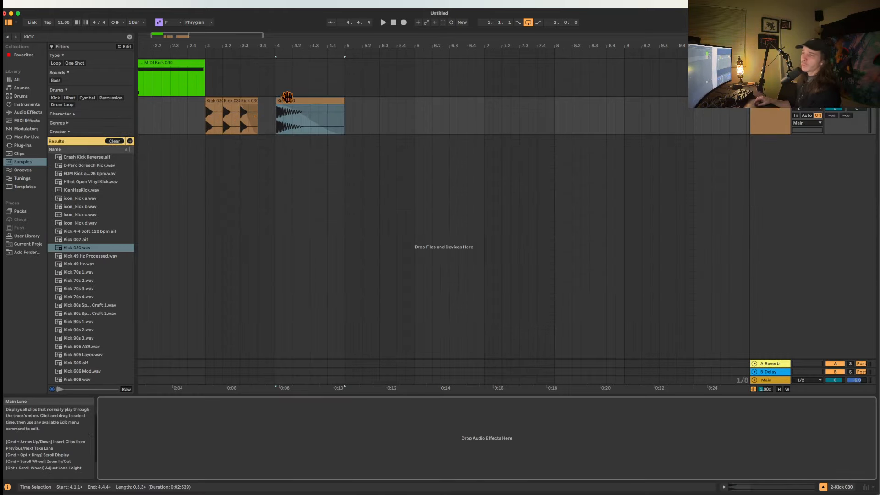
# Shorten the Kick 030 clip at bar 4 so it ends at 4.2.1.
pyautogui.click(312, 101)
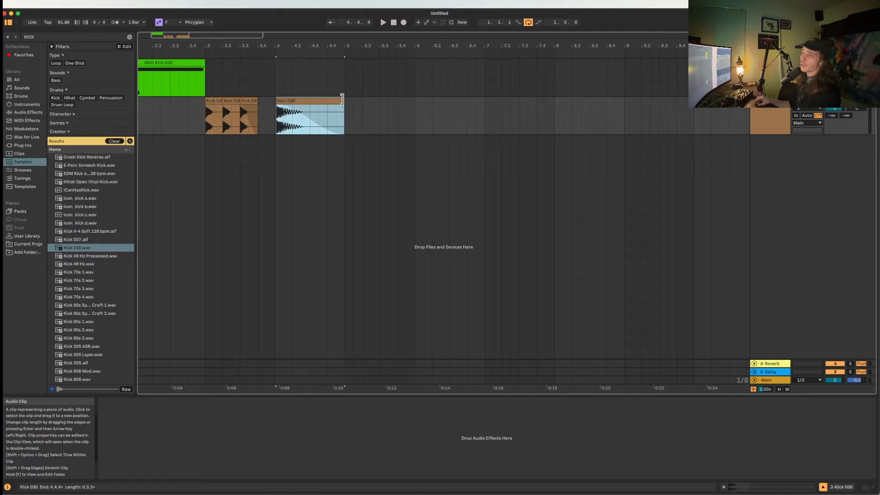
pyautogui.moveTo(342, 99); pyautogui.dragTo(292, 99)
pyautogui.click(212, 102)
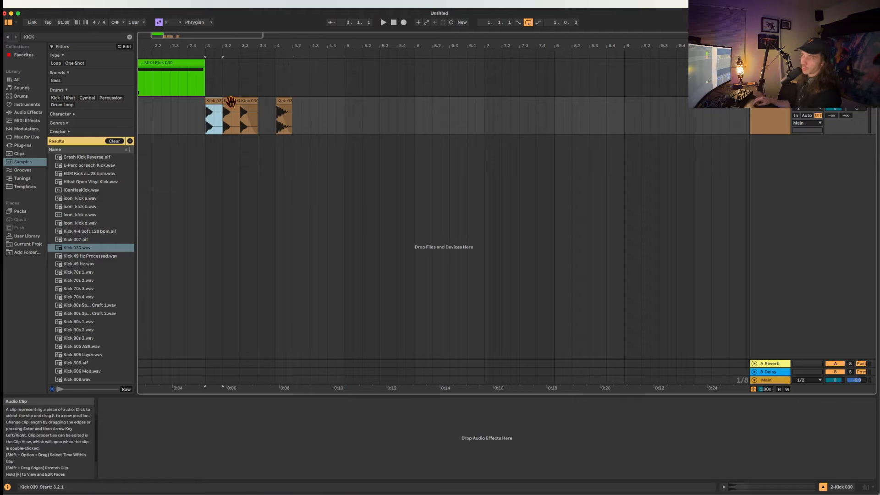
pyautogui.click(284, 101)
pyautogui.press('-')
pyautogui.scroll(-5, 286, 101)
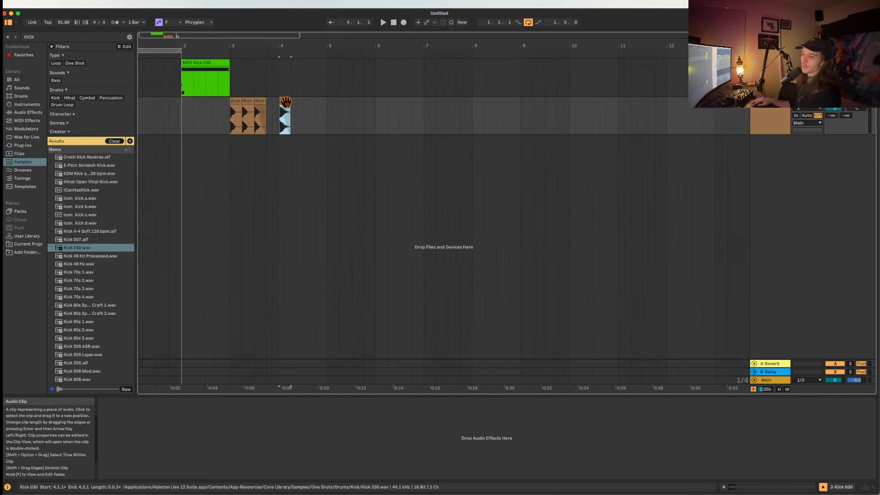
pyautogui.hscroll(2, 287, 102)
pyautogui.scroll(3, 286, 102)
pyautogui.hscroll(-2, 287, 102)
pyautogui.hscroll(-2, 286, 102)
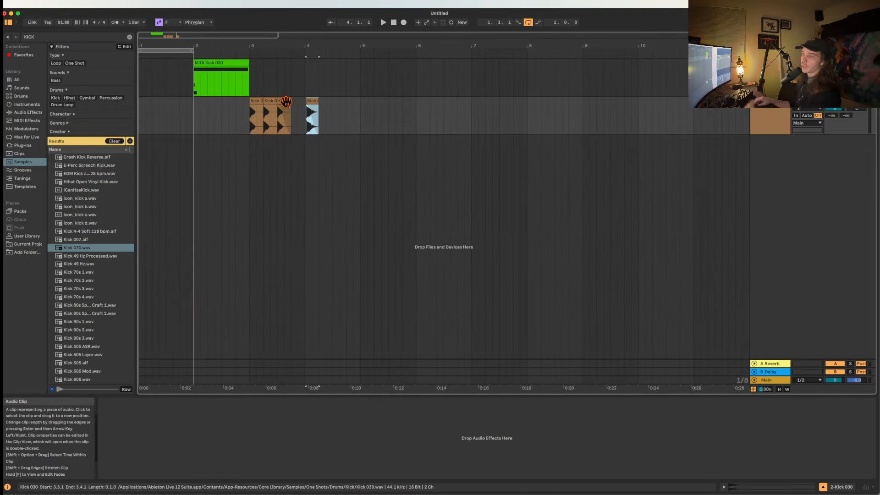
# Close the untitled set with the Kick 030 clips without saving its changes.
pyautogui.click(194, 123)
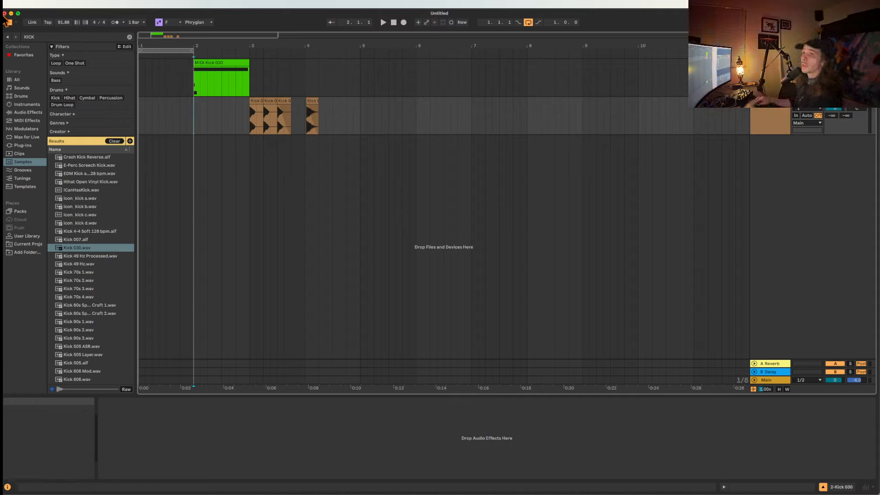
pyautogui.click(5, 13)
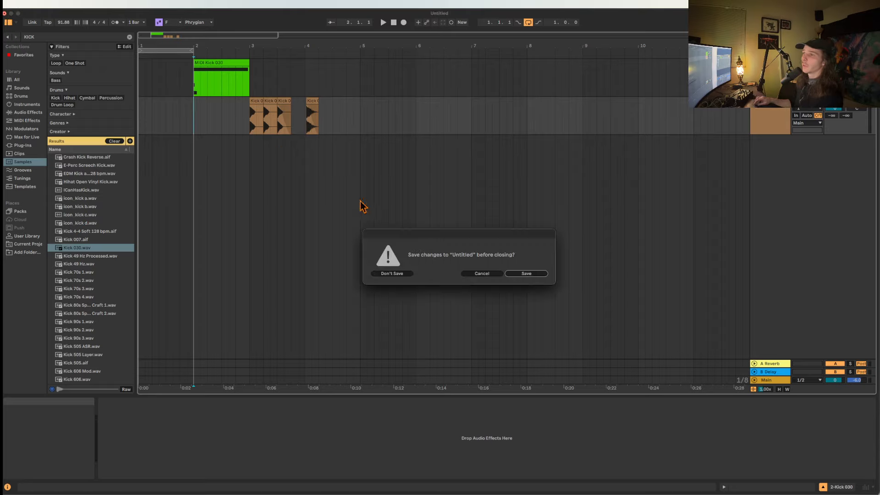
pyautogui.click(392, 273)
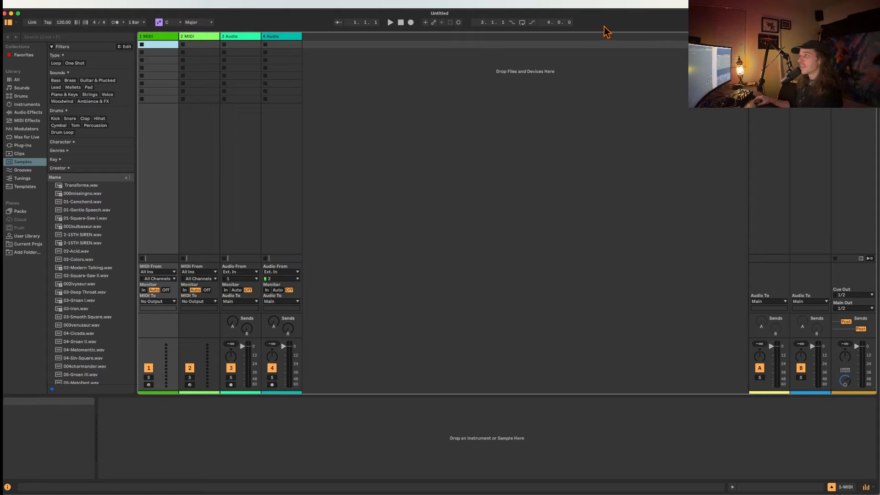
# Switch back and forth between the Session and Arrangement Views of the empty set, ending in the Arrangement.
pyautogui.press('Tab')
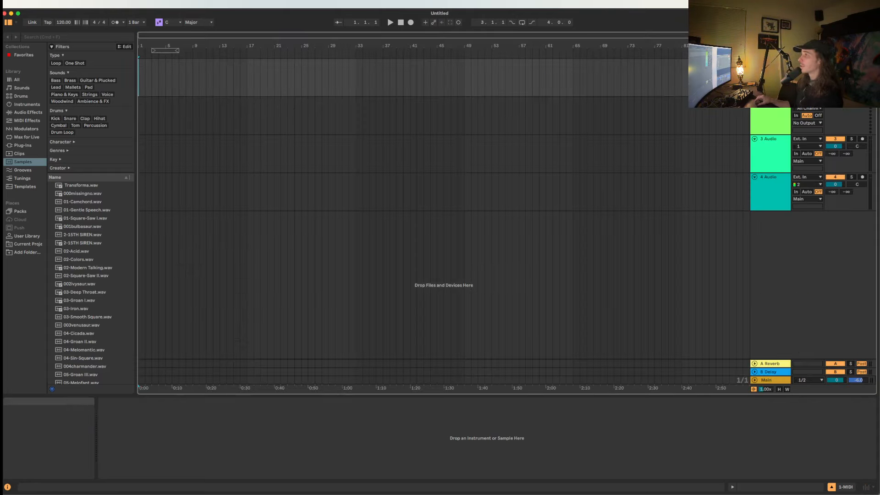
pyautogui.press('Tab')
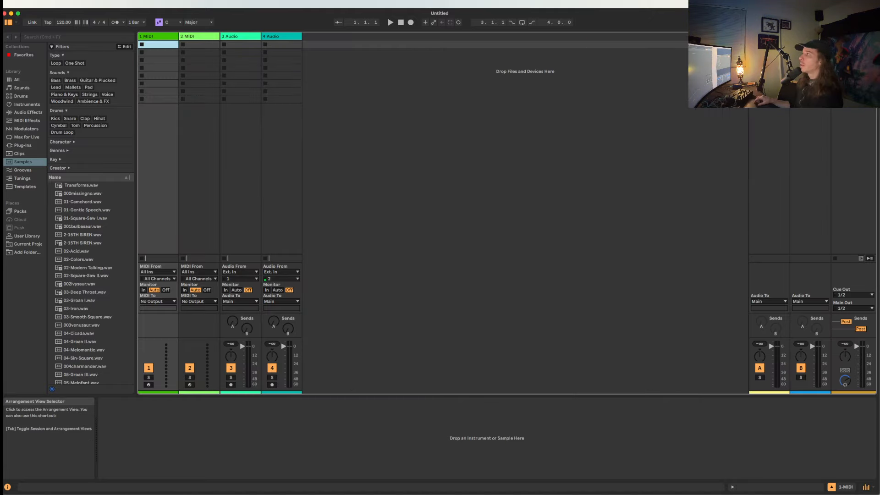
pyautogui.press('Tab')
pyautogui.press('Tab')
pyautogui.press('Tab')
pyautogui.press('Tab')
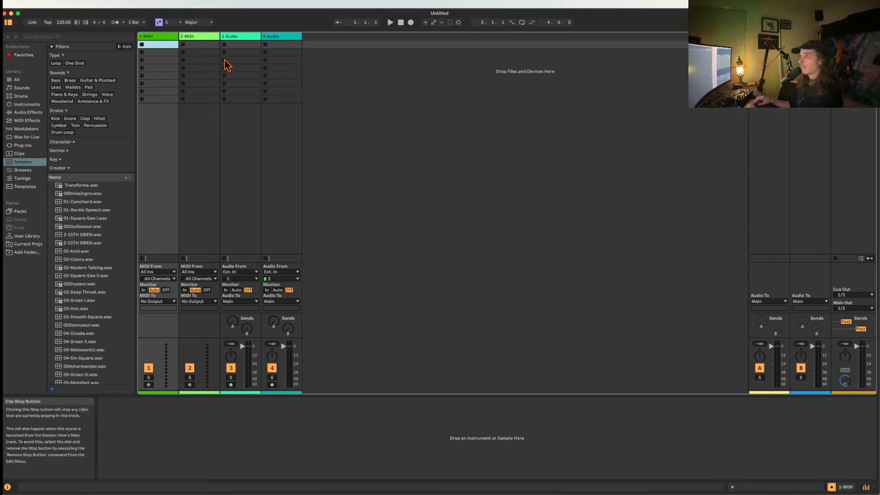
pyautogui.press('Tab')
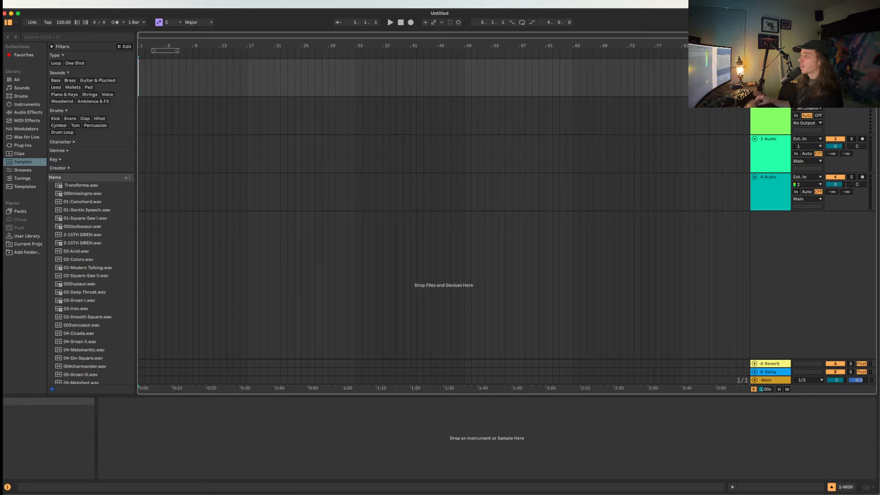
# Show the mixer with track delay controls below the Arrangement and hide the mixer again.
pyautogui.click(875, 487)
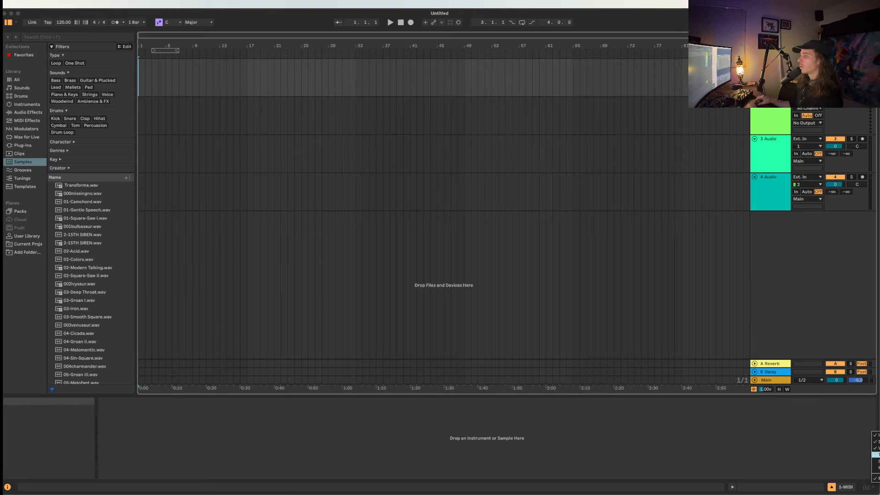
pyautogui.click(876, 454)
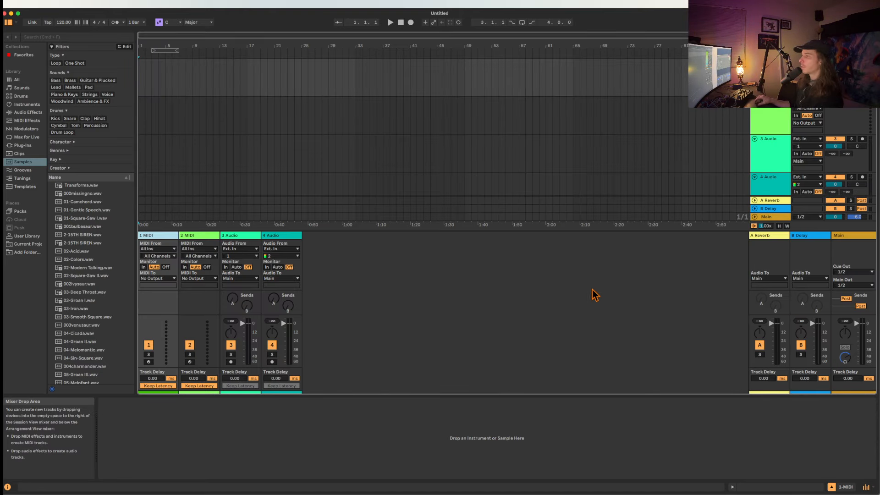
pyautogui.click(866, 487)
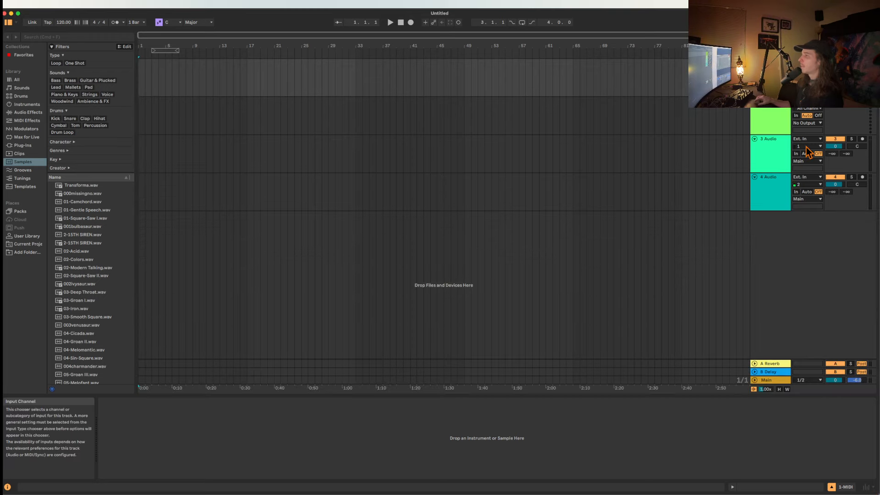
# Show the track delay controls in the Session View mixer and return to the Arrangement.
pyautogui.press('Tab')
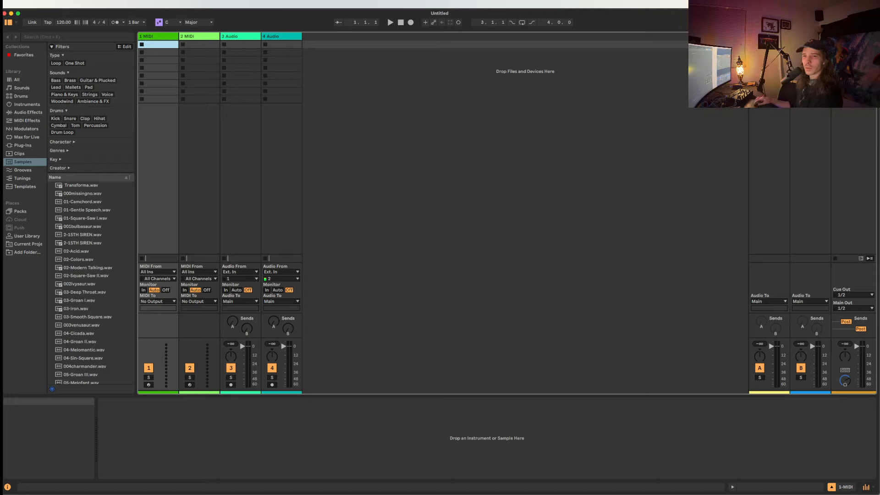
pyautogui.click(873, 488)
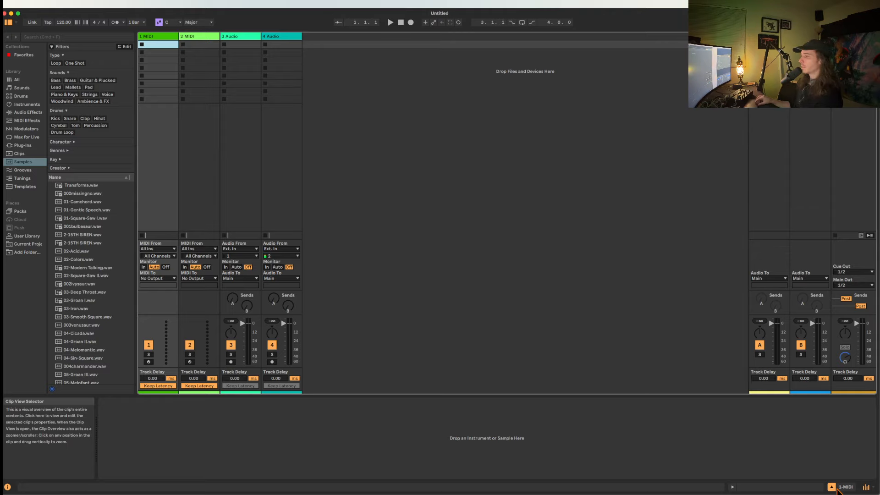
pyautogui.click(866, 487)
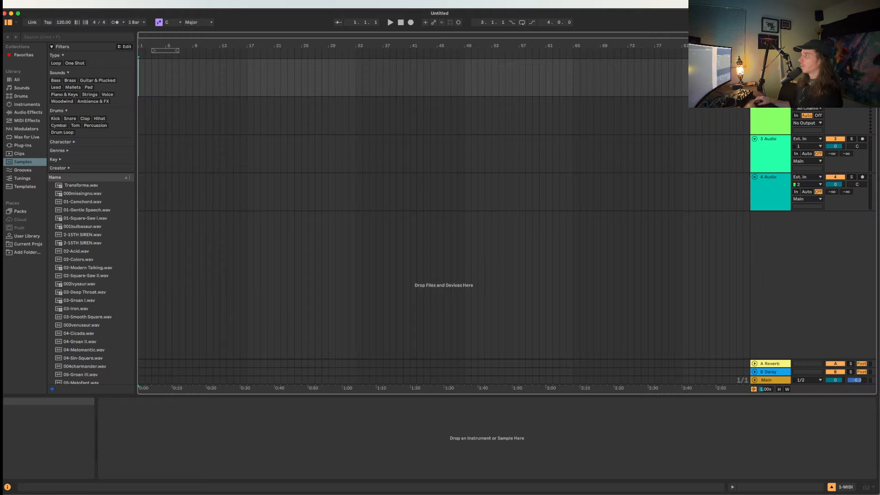
# Add the performance impact meters to the mixer and show the track delay controls beside the Arrangement tracks.
pyautogui.press('Tab')
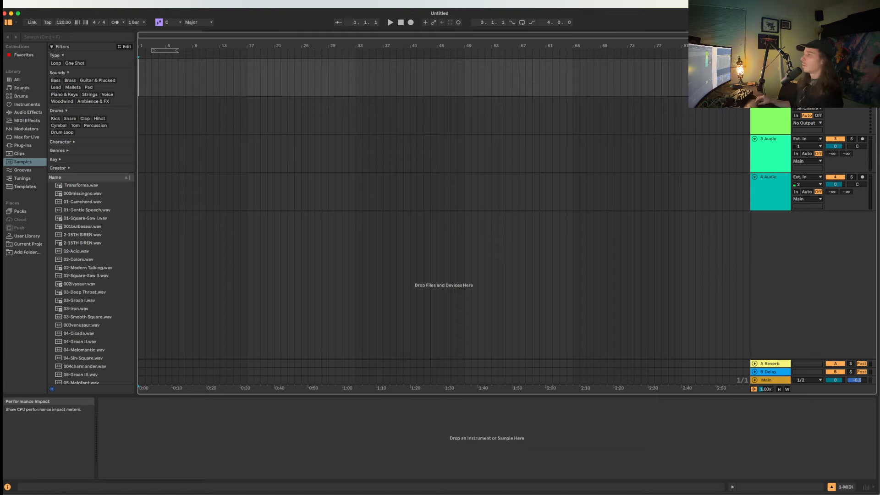
pyautogui.click(866, 487)
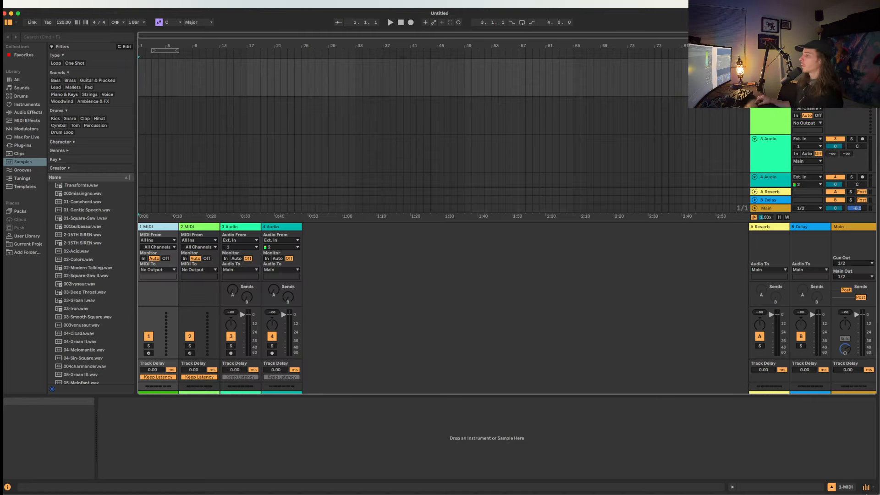
pyautogui.click(866, 487)
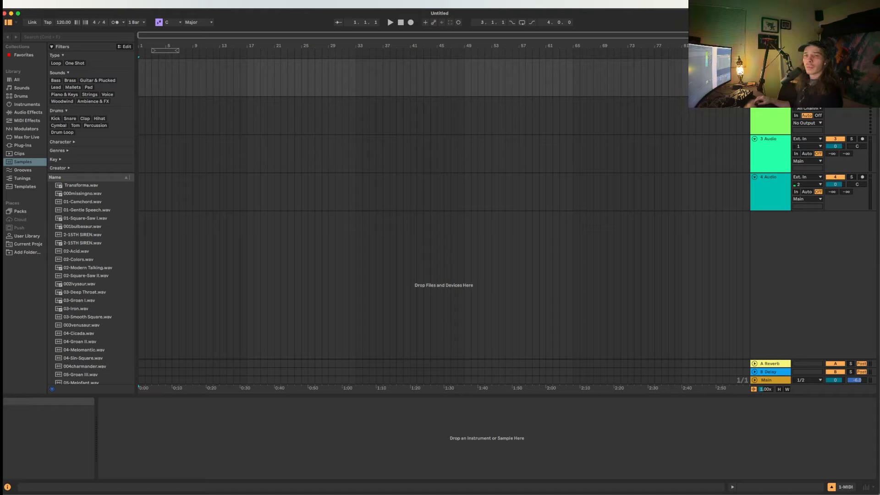
pyautogui.click(238, 137)
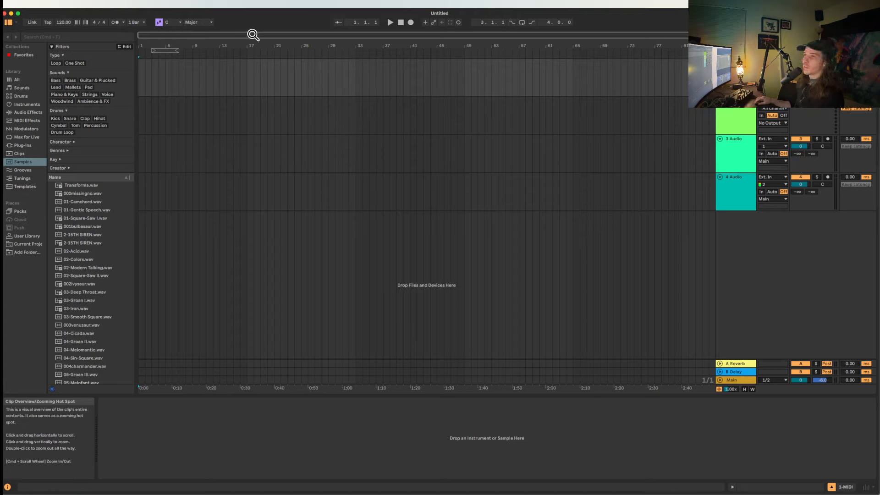
pyautogui.click(181, 24)
pyautogui.click(181, 27)
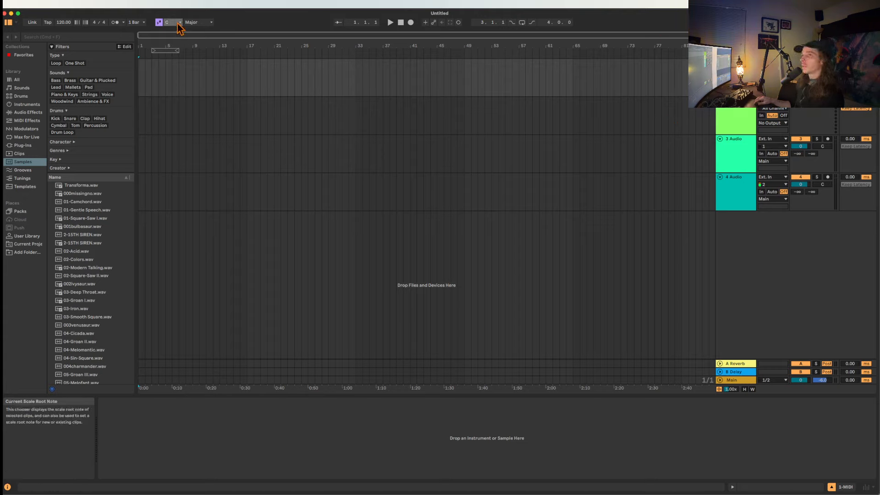
pyautogui.click(16, 22)
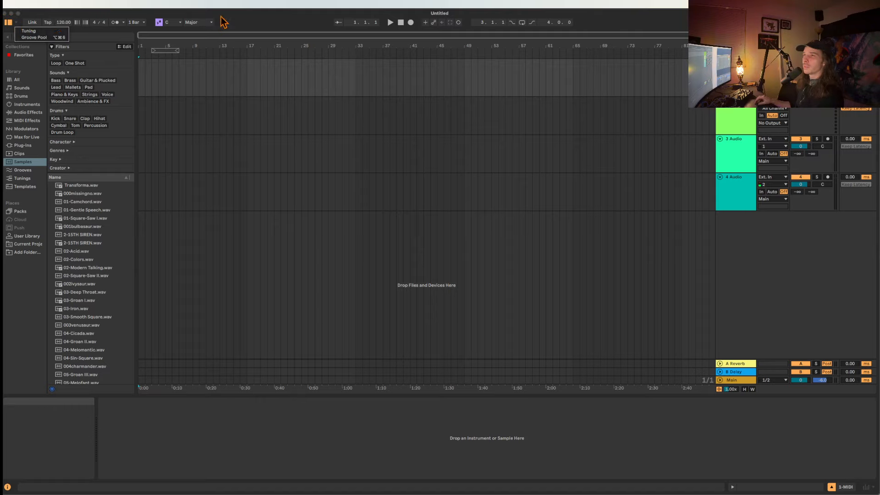
pyautogui.click(246, 17)
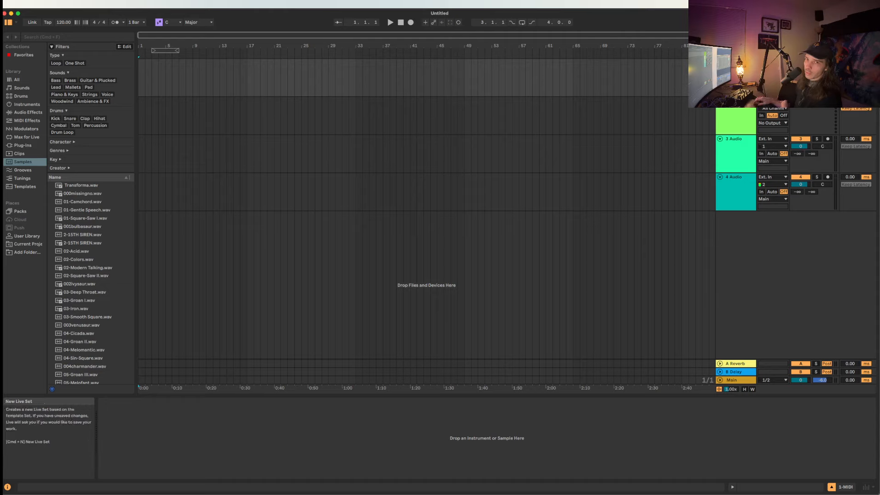
# Turn off Create Analysis Files in the File & Folder preferences and close the preferences.
pyautogui.press('super+comma')
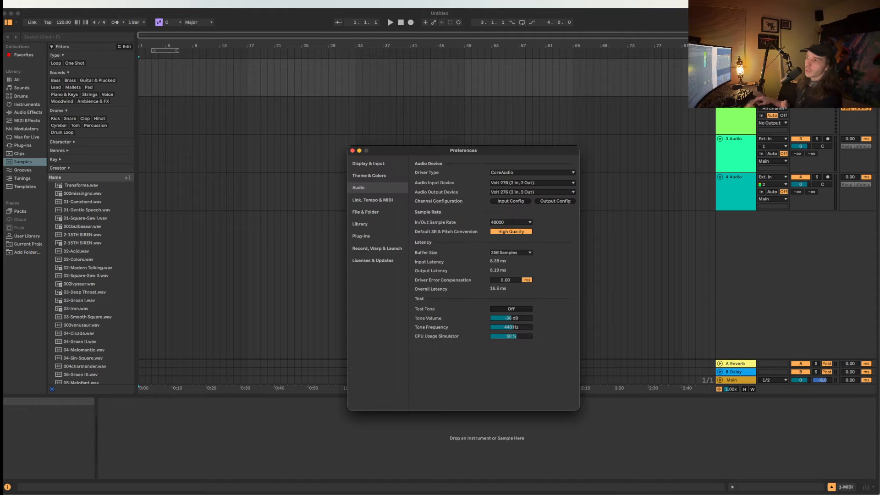
pyautogui.click(377, 213)
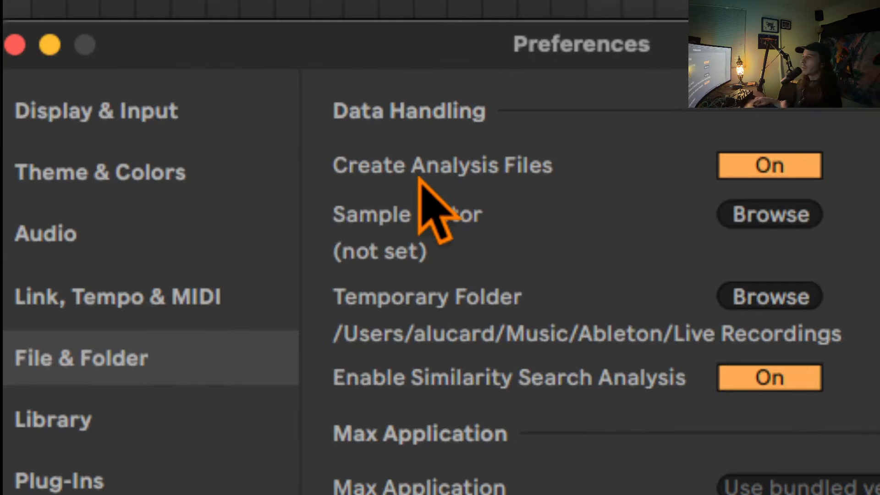
pyautogui.click(563, 172)
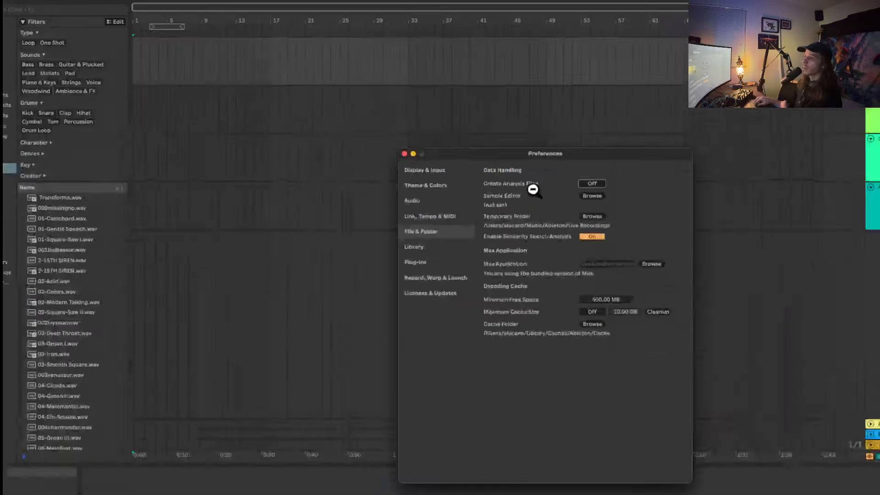
pyautogui.click(352, 151)
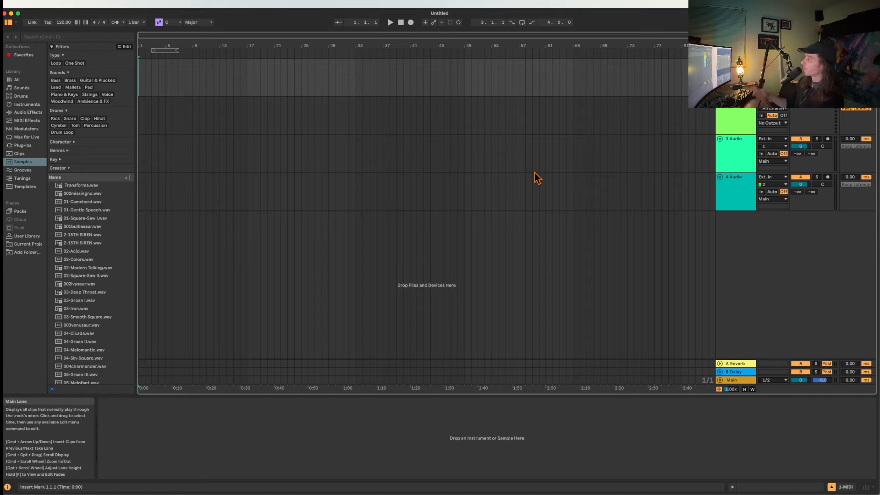
# Fold the two MIDI tracks and the two audio tracks in the Arrangement.
pyautogui.click(720, 138)
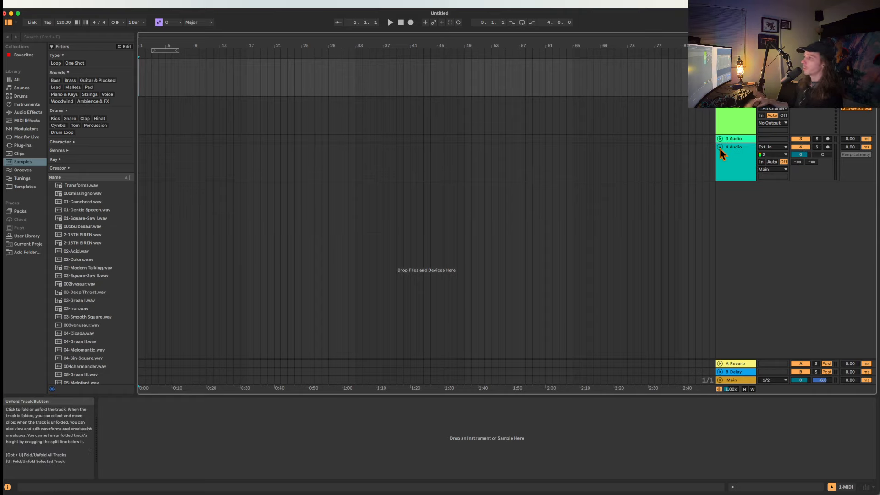
pyautogui.click(720, 147)
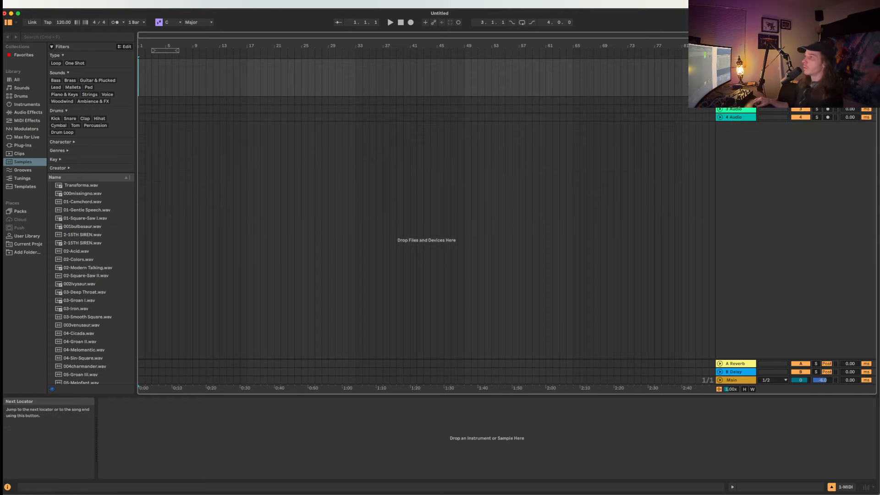
pyautogui.click(719, 63)
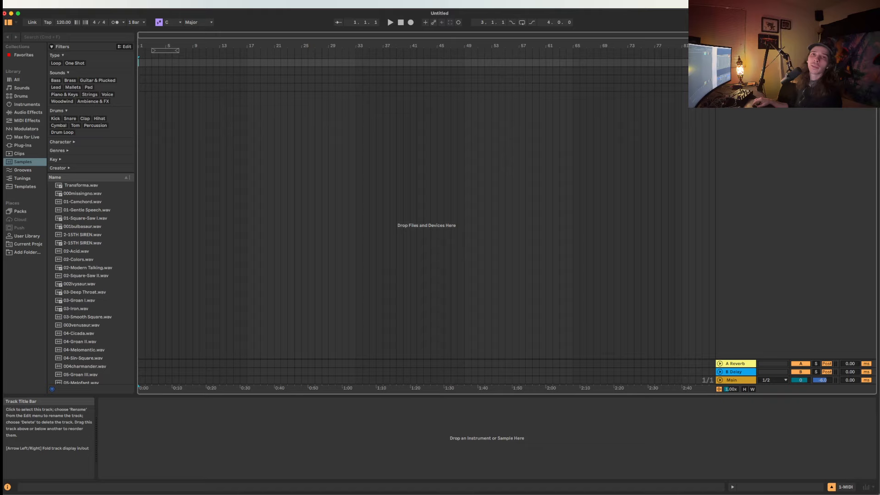